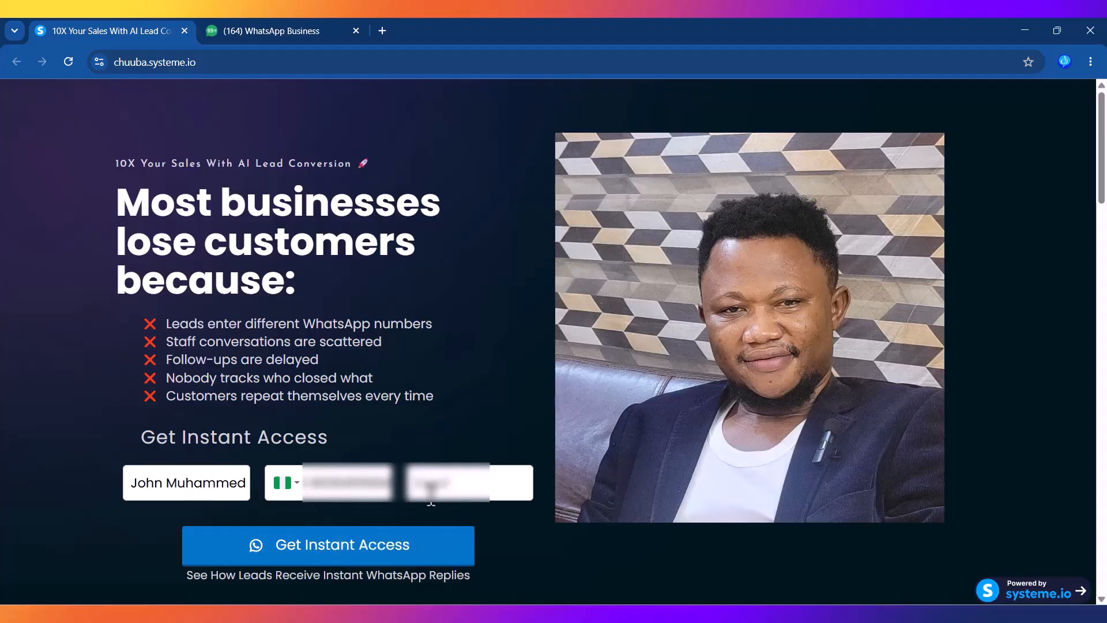
Step: Autofill the lead's e-mail and submit the Systeme.io test opt-in form
{"action": "left_click", "coordinate": [461, 487]}
{"action": "left_click", "coordinate": [489, 523]}
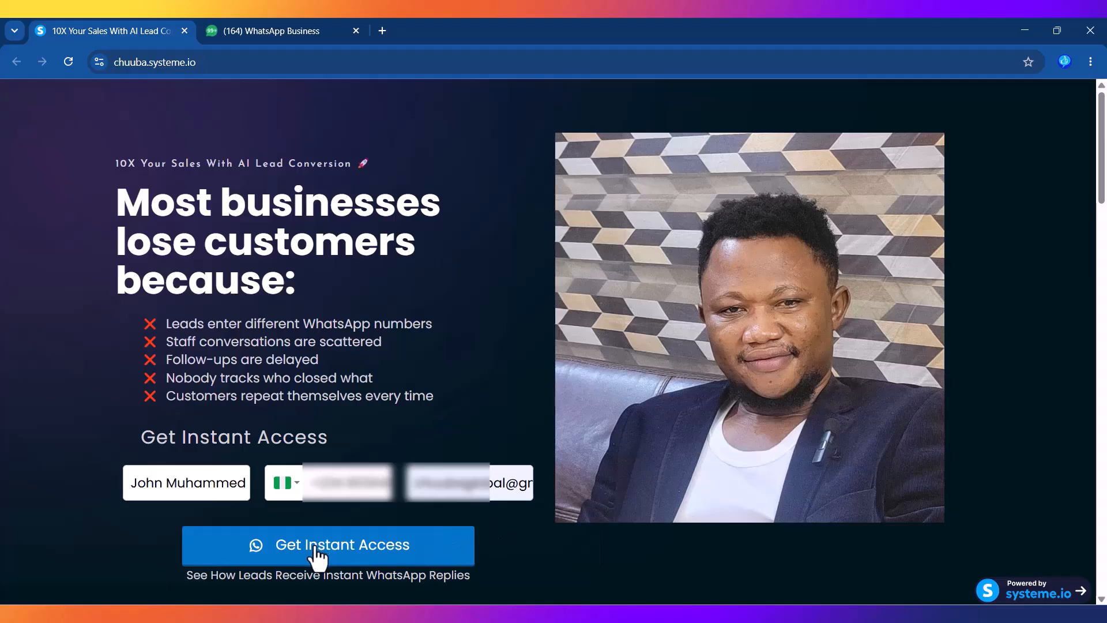
{"action": "left_click", "coordinate": [312, 33]}
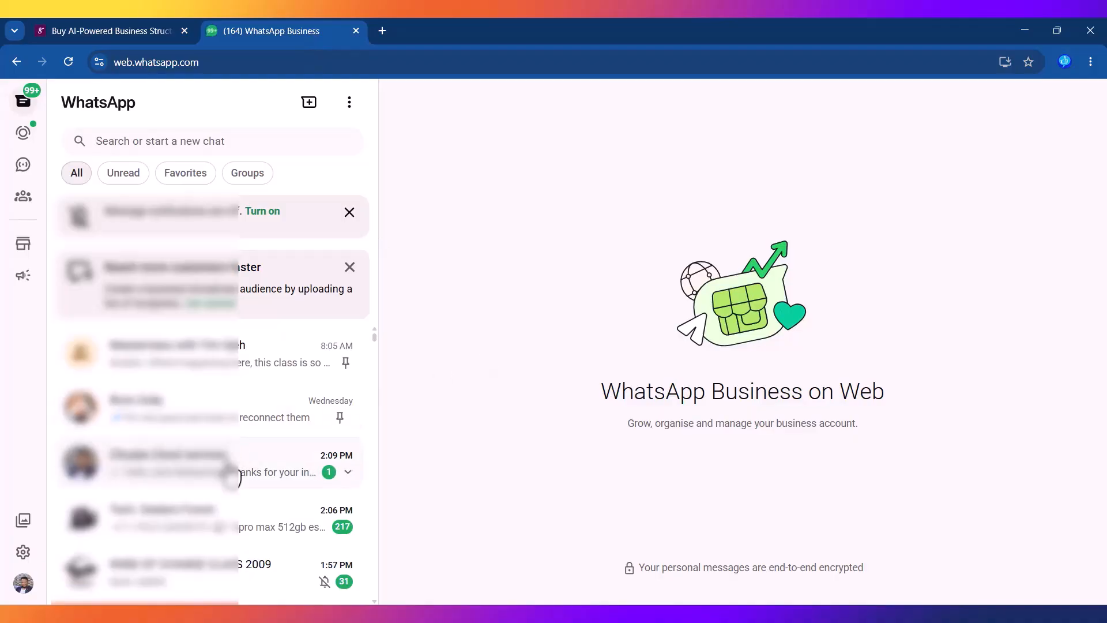
Step: Open the 2:09 PM WhatsApp chat to read the automatic message to the test lead
{"action": "left_click", "coordinate": [231, 470]}
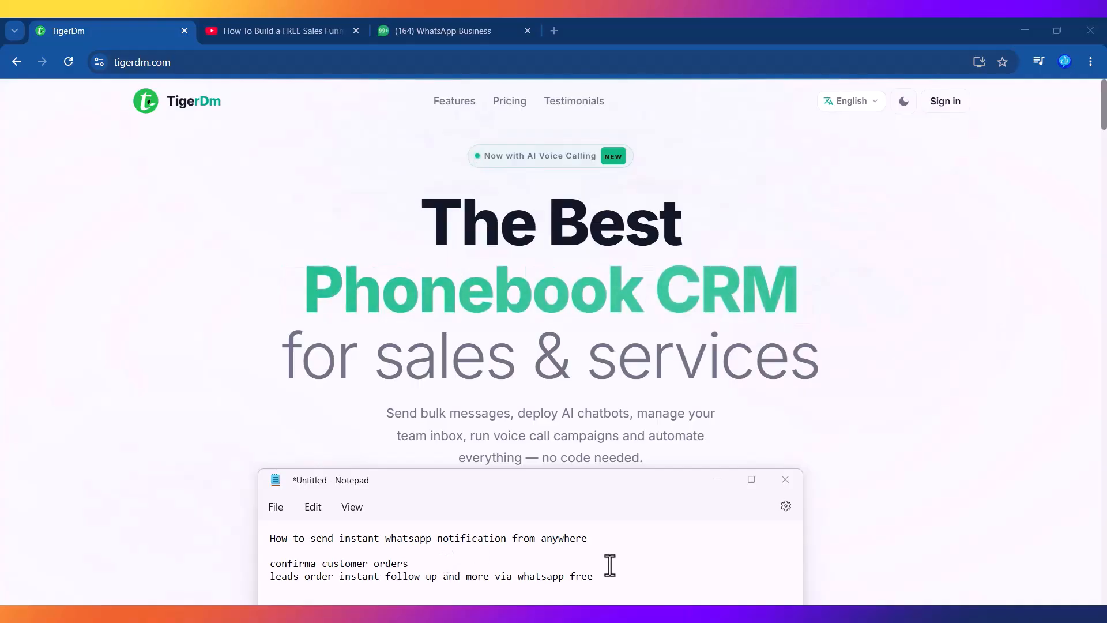
Step: Minimize Notepad and sign in to TigerDm with a Google account
{"action": "left_click", "coordinate": [718, 481]}
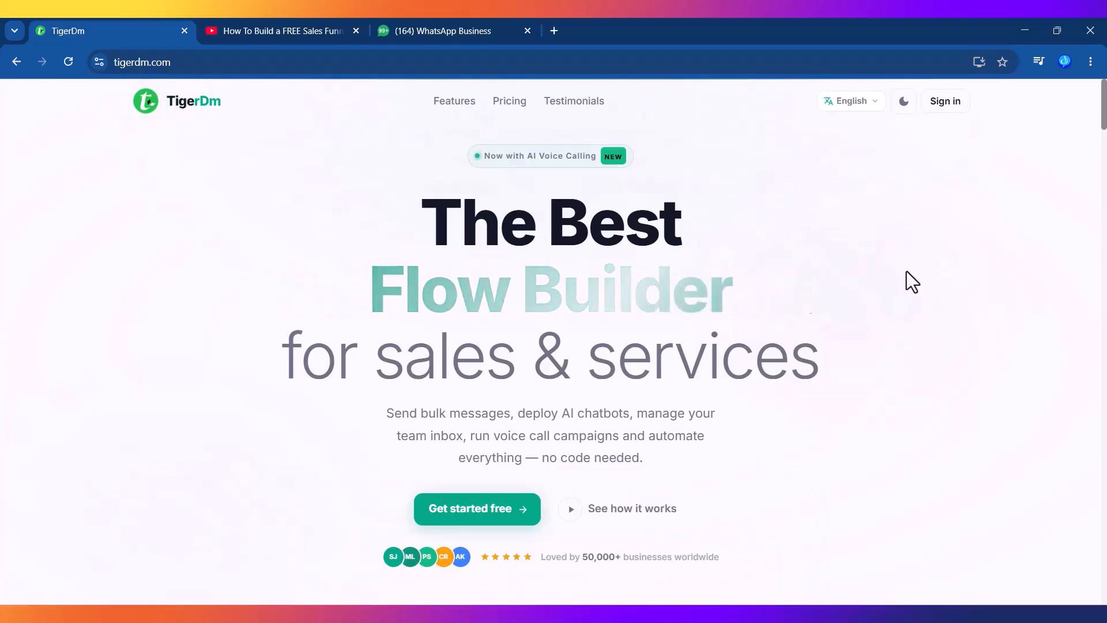
{"action": "left_click", "coordinate": [948, 105]}
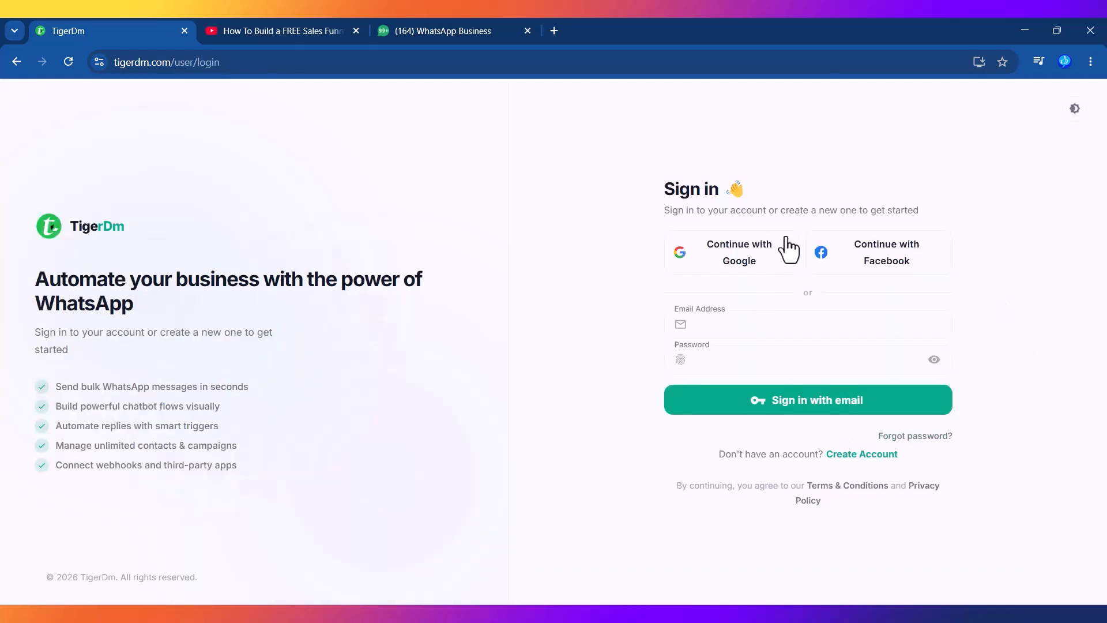
{"action": "left_click", "coordinate": [759, 251]}
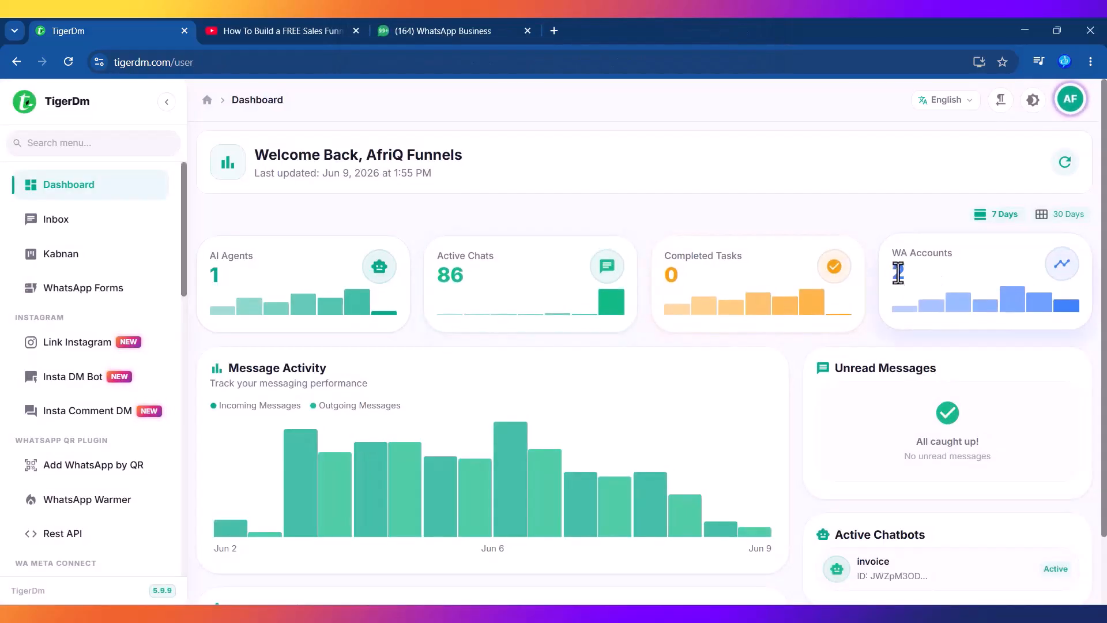
Step: Check the connected WhatsApp devices, then open Manage Webhooks under Webhook Automation
{"action": "scroll", "coordinate": [184, 271], "scroll_direction": "down", "scroll_amount": 1}
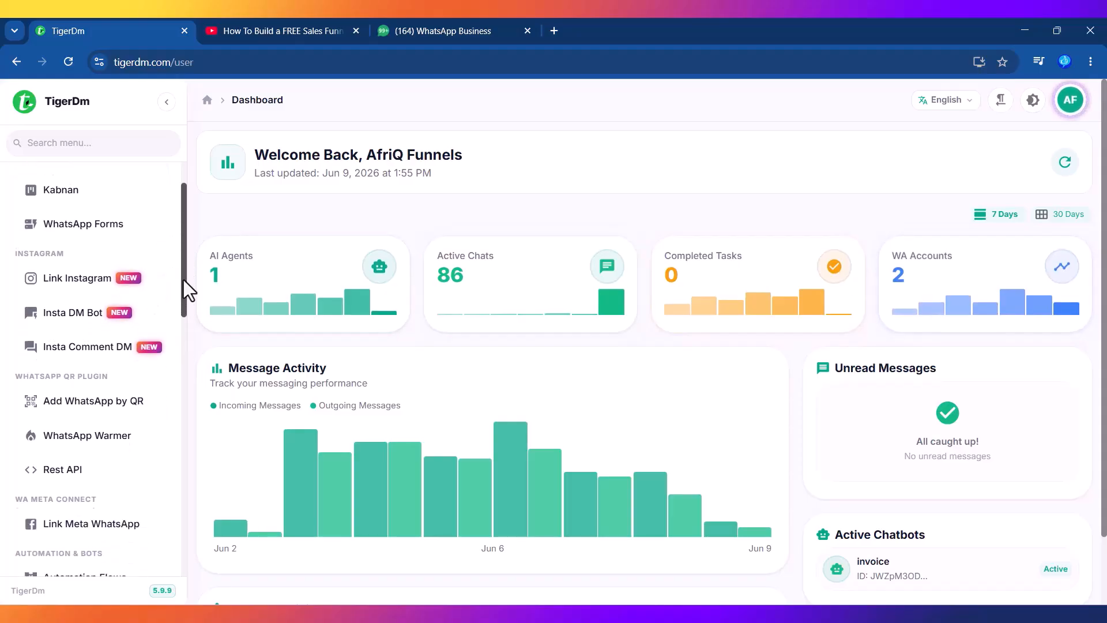
{"action": "left_click", "coordinate": [92, 385]}
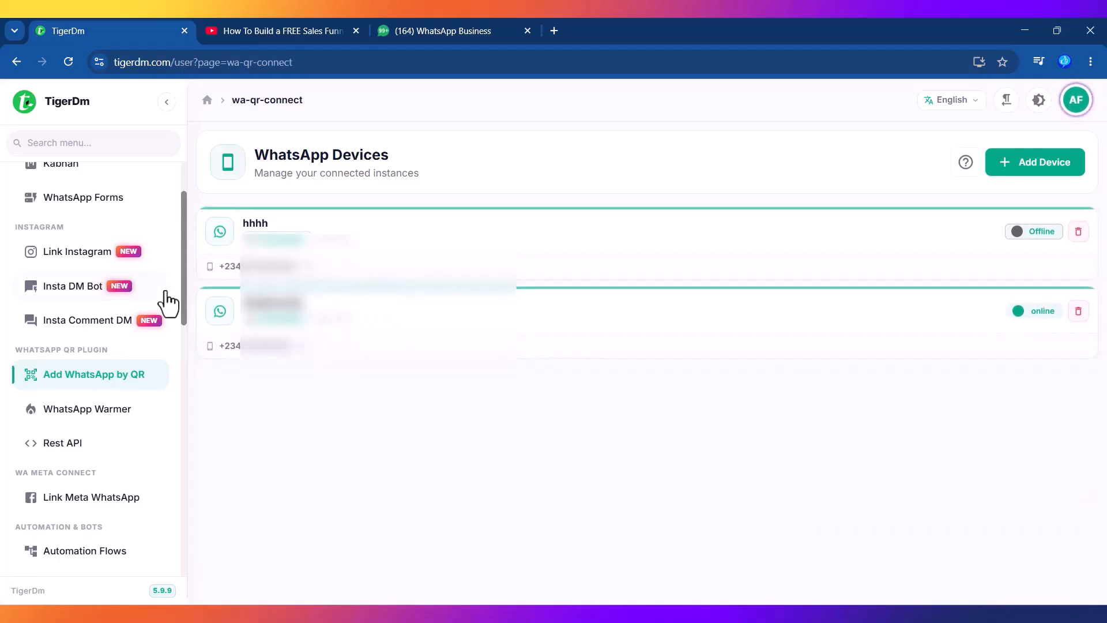
{"action": "left_click_drag", "start_coordinate": [185, 275], "coordinate": [171, 494]}
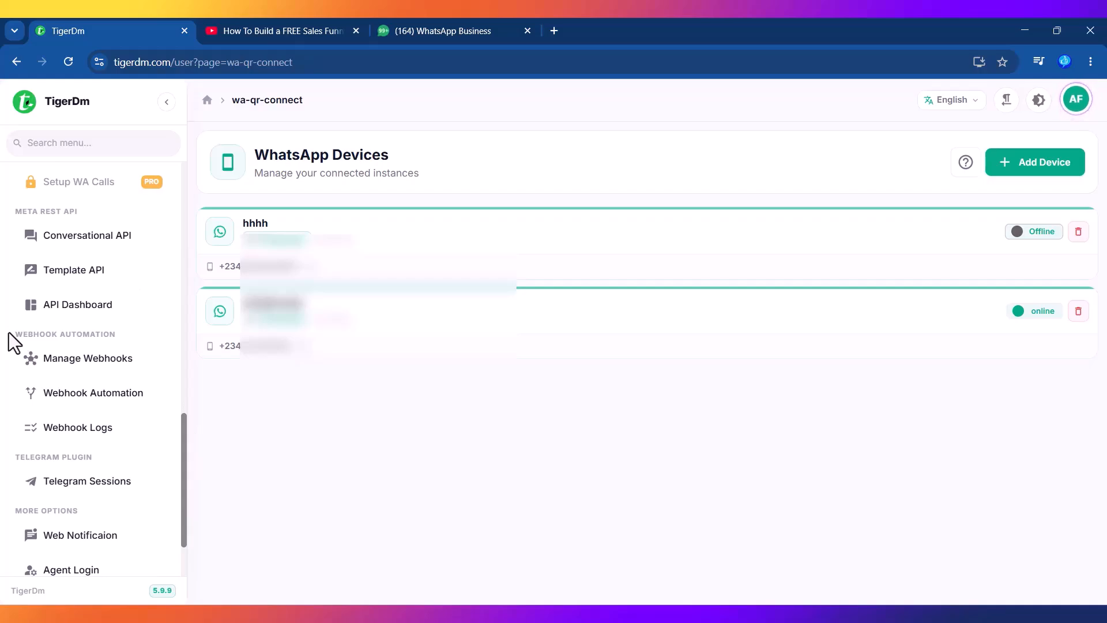
{"action": "left_click_drag", "start_coordinate": [9, 334], "coordinate": [95, 334]}
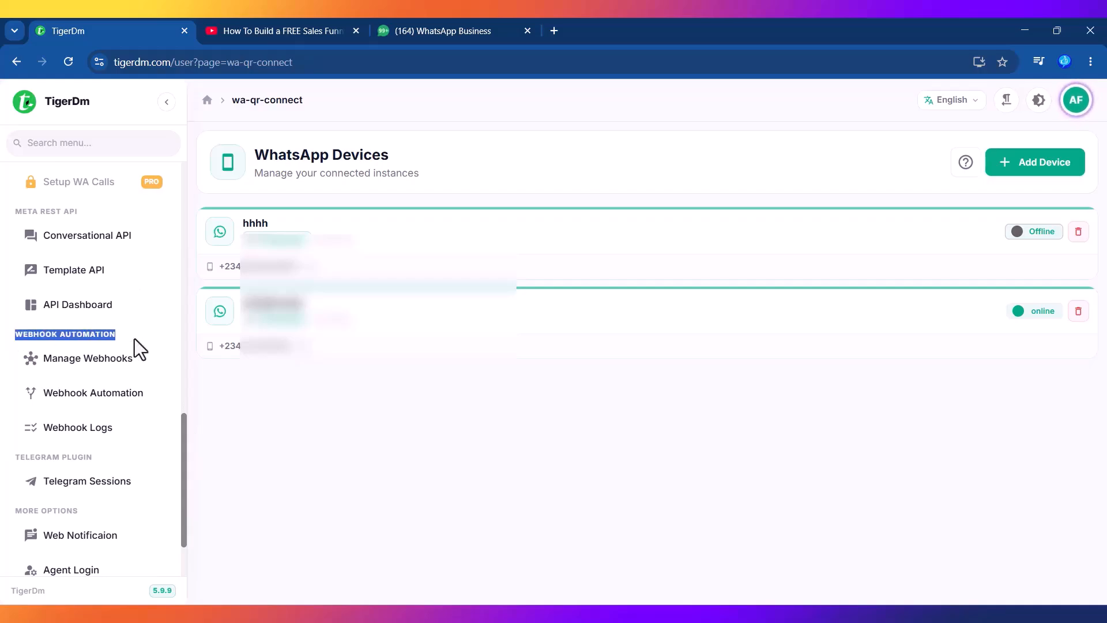
{"action": "left_click", "coordinate": [79, 359]}
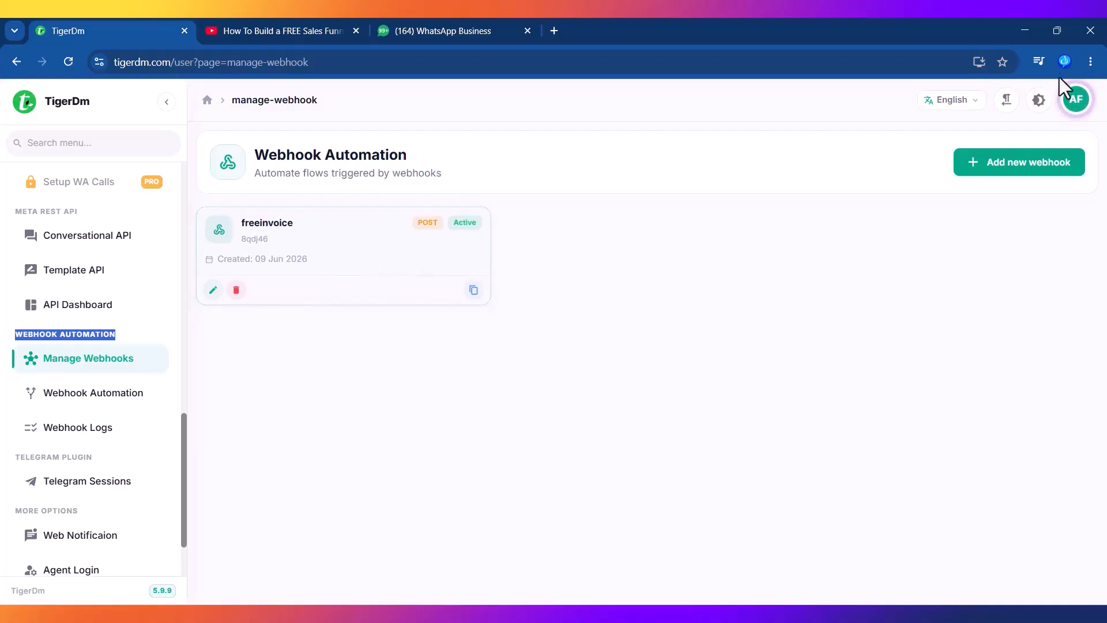
Step: Switch to another Chrome profile and load tigerdm.com
{"action": "left_click", "coordinate": [1068, 62]}
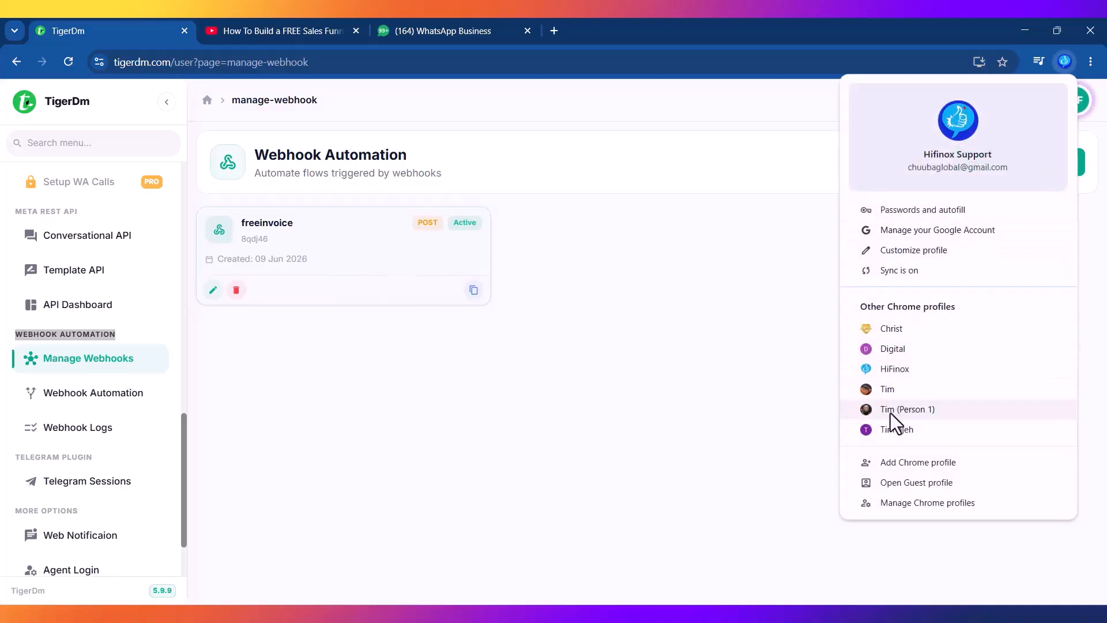
{"action": "left_click", "coordinate": [905, 410]}
{"action": "type", "text": "tiger"}
{"action": "key", "text": "Return"}
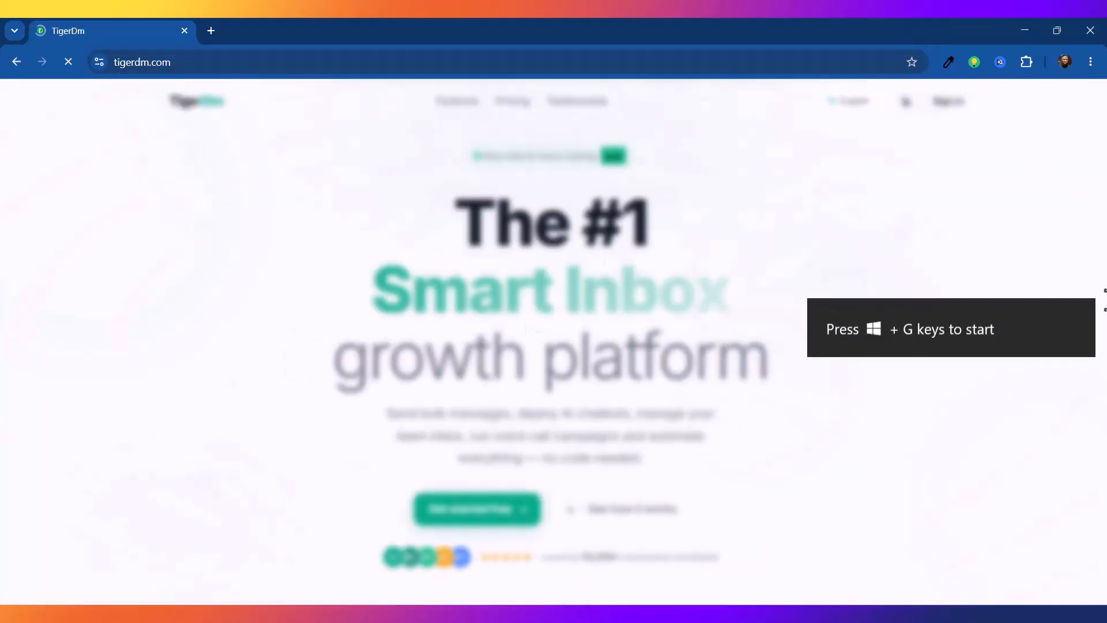
Step: Sign in to TigerDm with that profile's Google account
{"action": "left_click", "coordinate": [944, 107]}
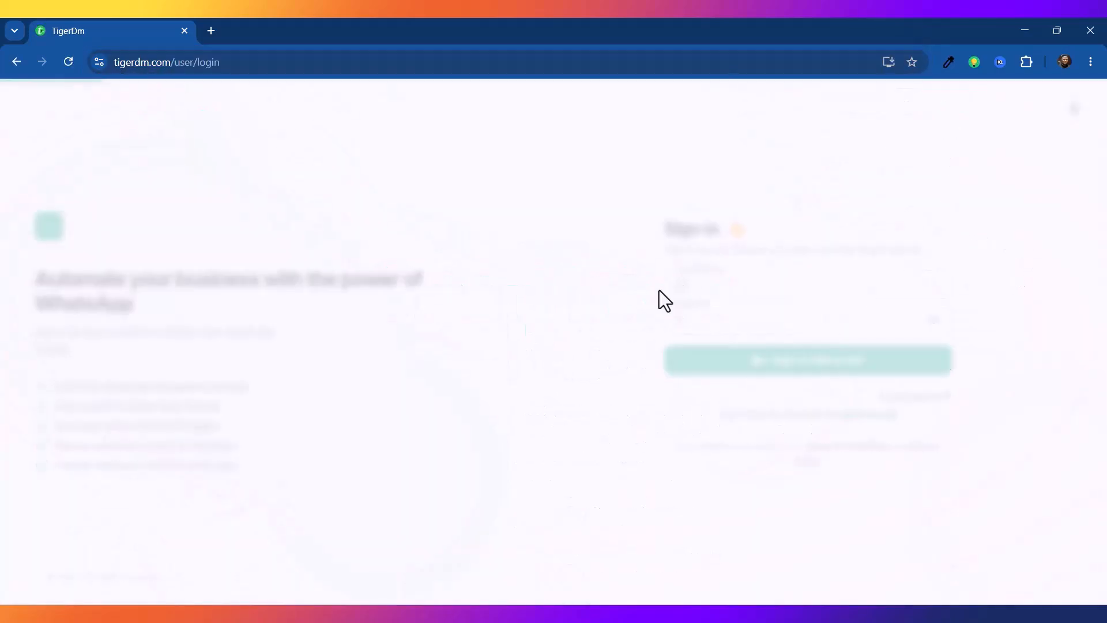
{"action": "left_click", "coordinate": [730, 273]}
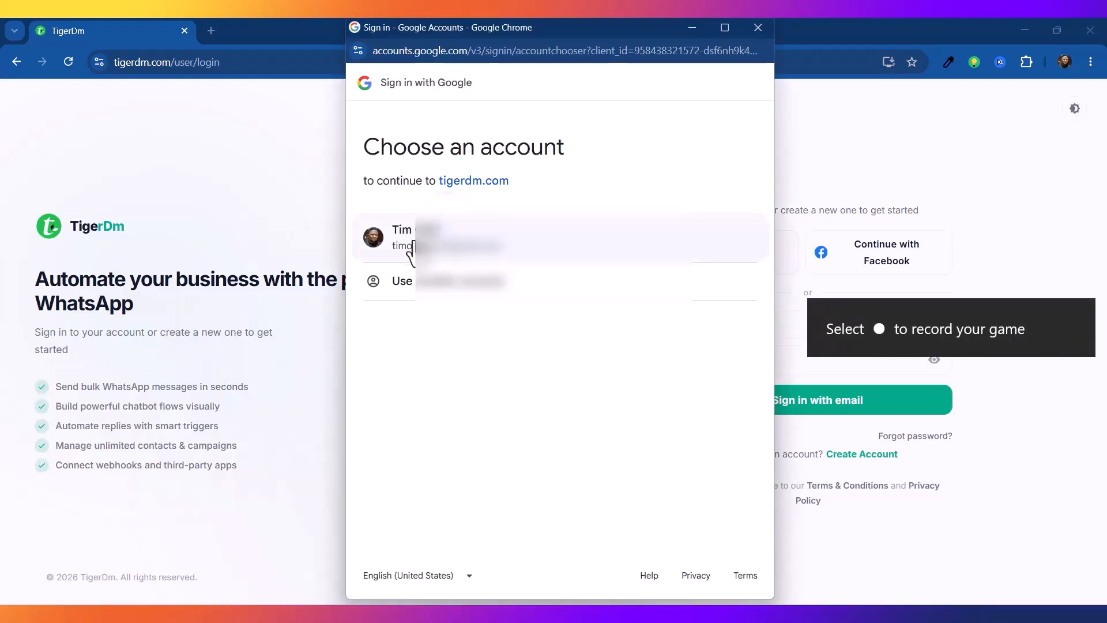
{"action": "left_click", "coordinate": [413, 247]}
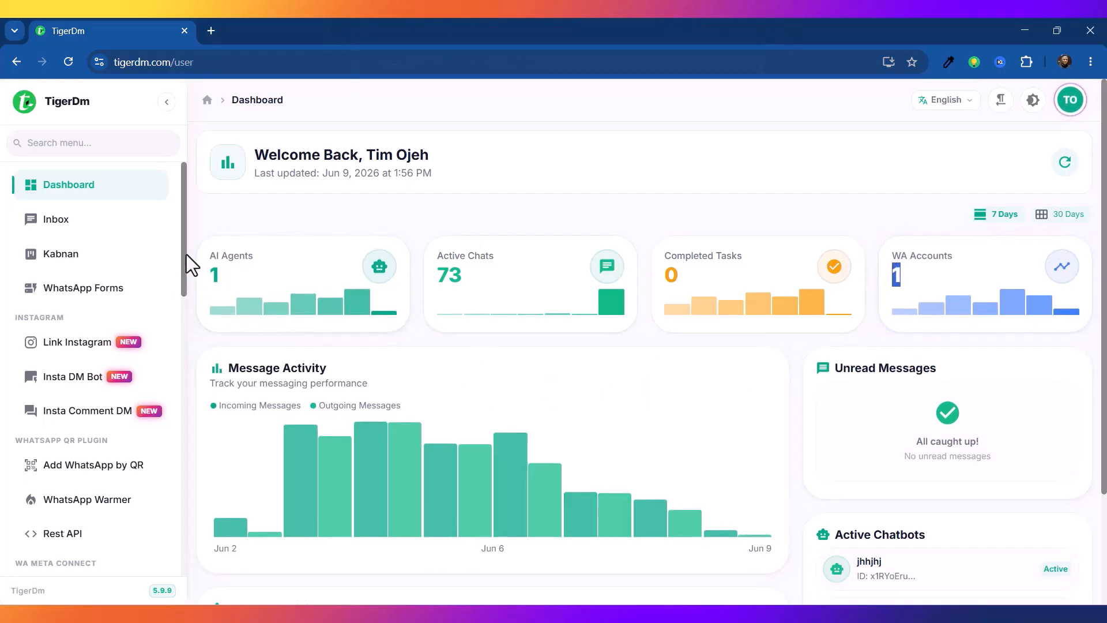
Step: Browse the new account's Manage Webhooks, Webhook Automation and Webhook Logs pages
{"action": "left_click_drag", "start_coordinate": [185, 275], "coordinate": [182, 528]}
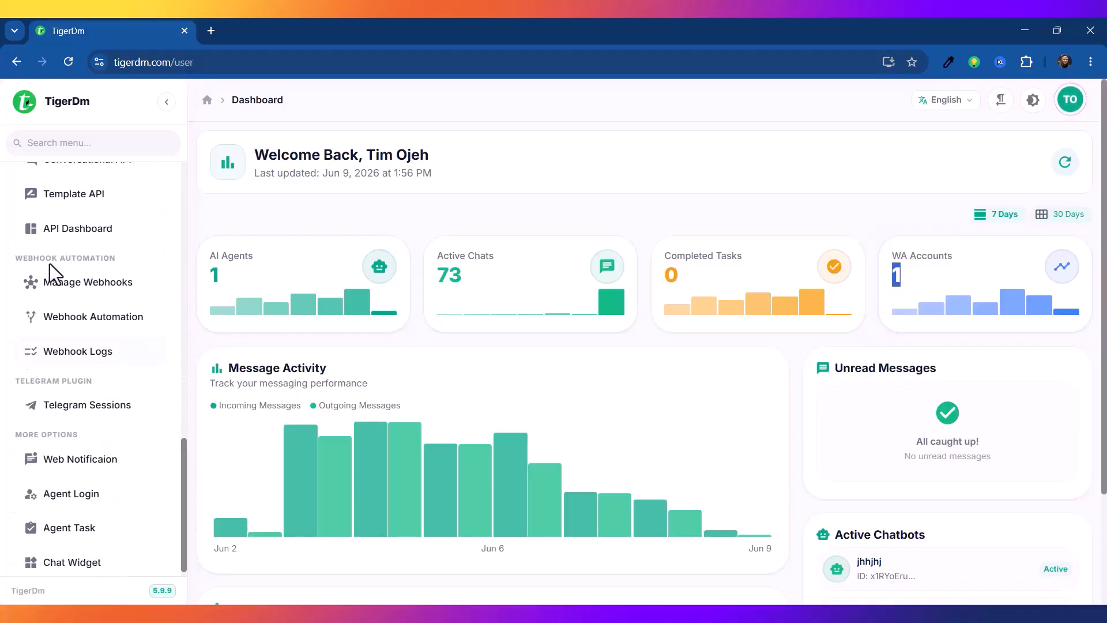
{"action": "left_click_drag", "start_coordinate": [15, 258], "coordinate": [123, 261]}
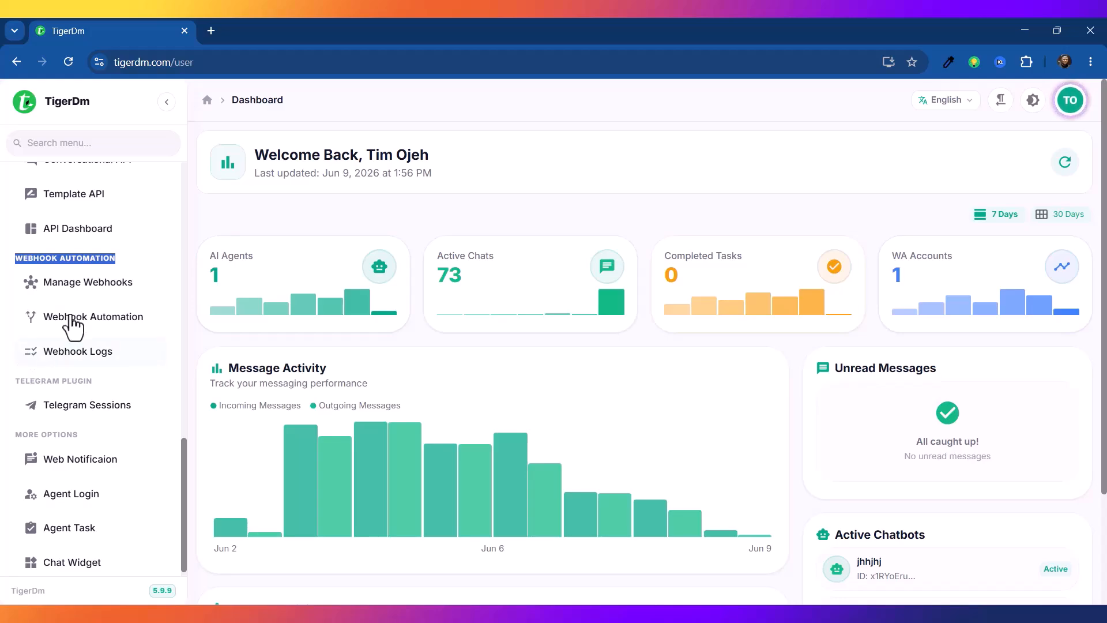
{"action": "left_click", "coordinate": [73, 283]}
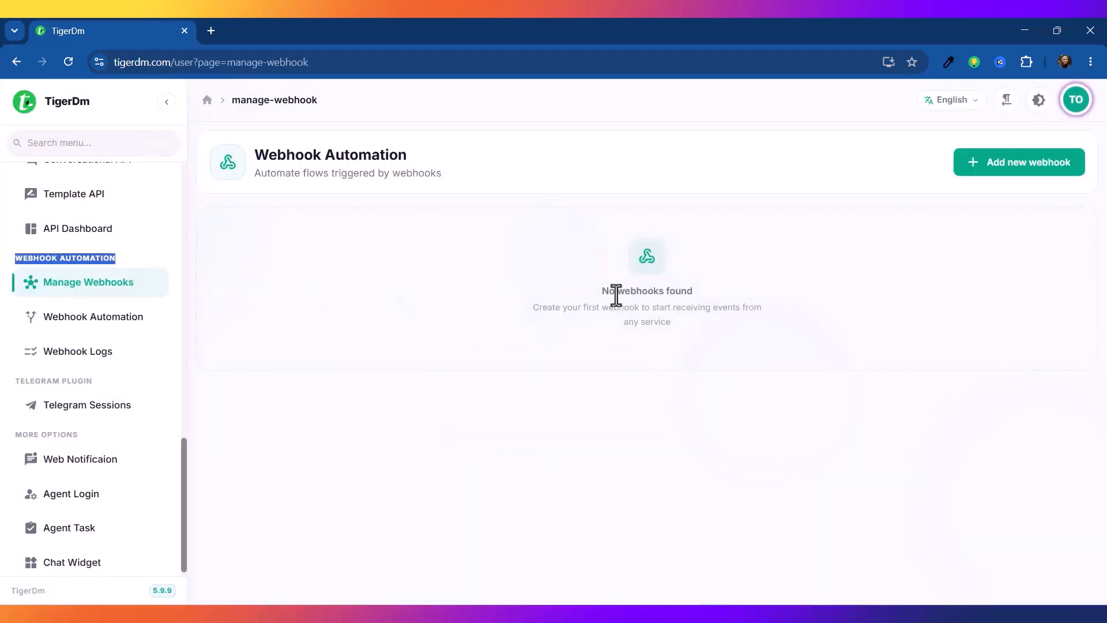
{"action": "left_click", "coordinate": [64, 324]}
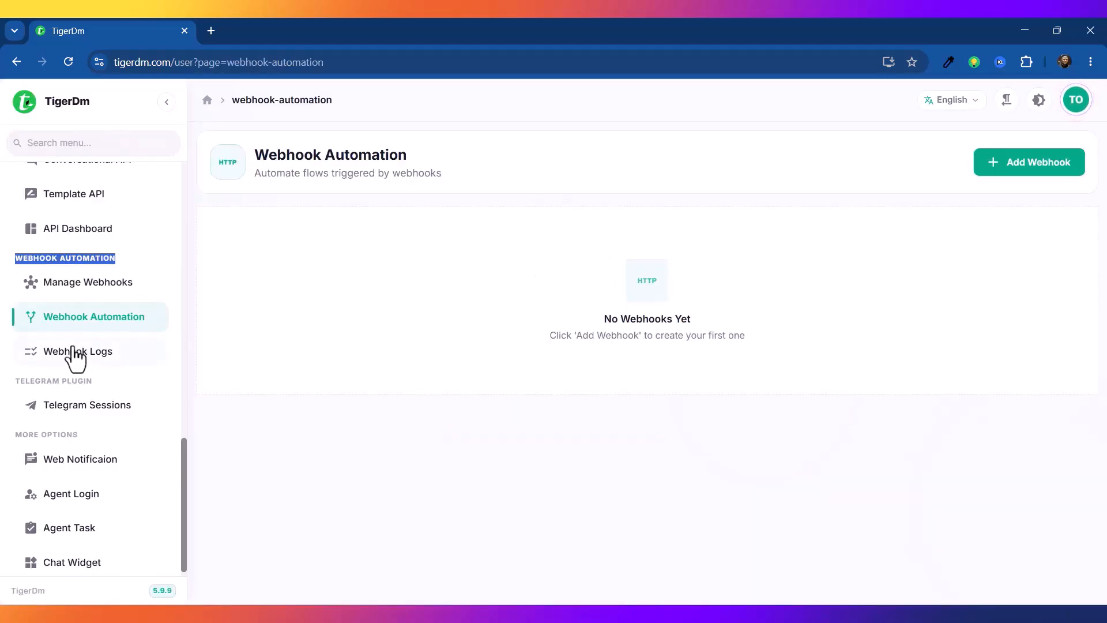
{"action": "left_click", "coordinate": [75, 356]}
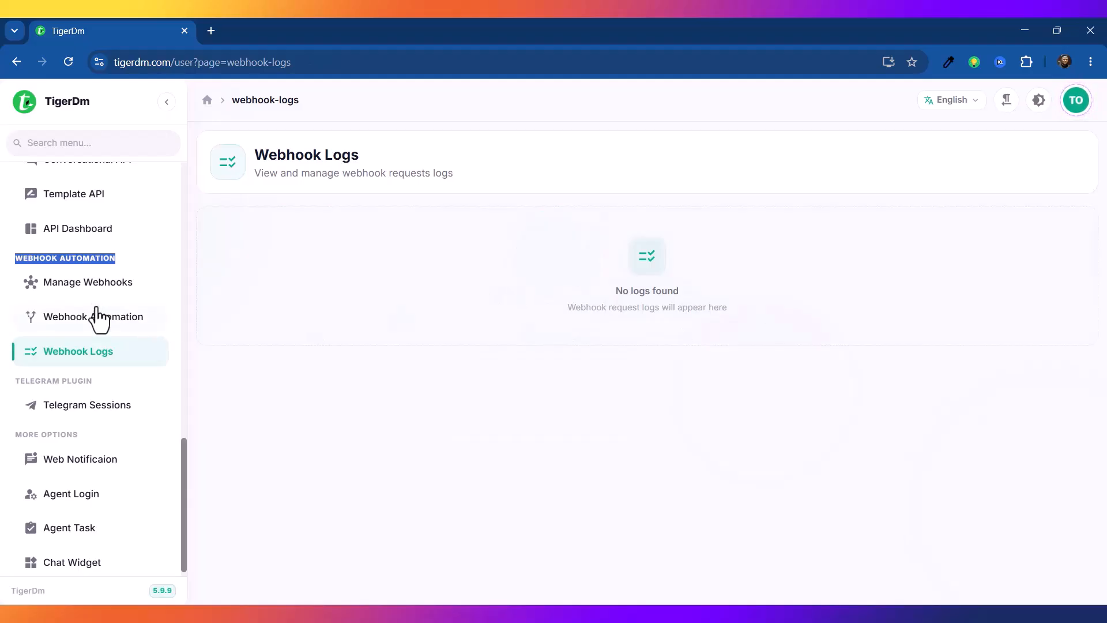
Step: Return to Manage Webhooks and log out of TigerDm from the avatar menu
{"action": "left_click", "coordinate": [78, 286]}
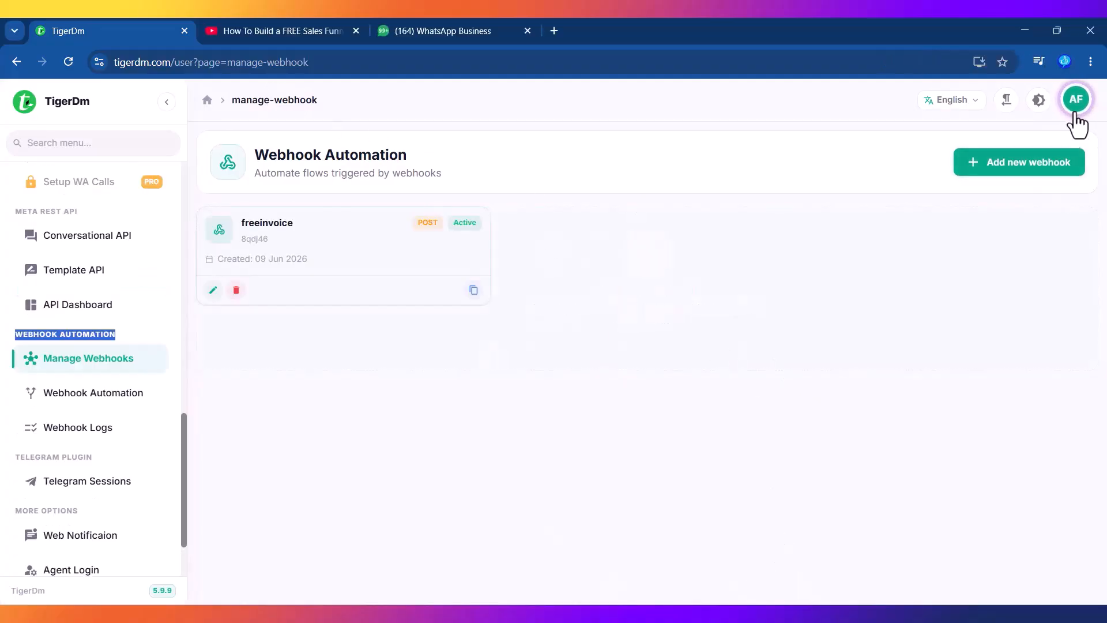
{"action": "left_click", "coordinate": [1077, 113]}
{"action": "left_click", "coordinate": [952, 282]}
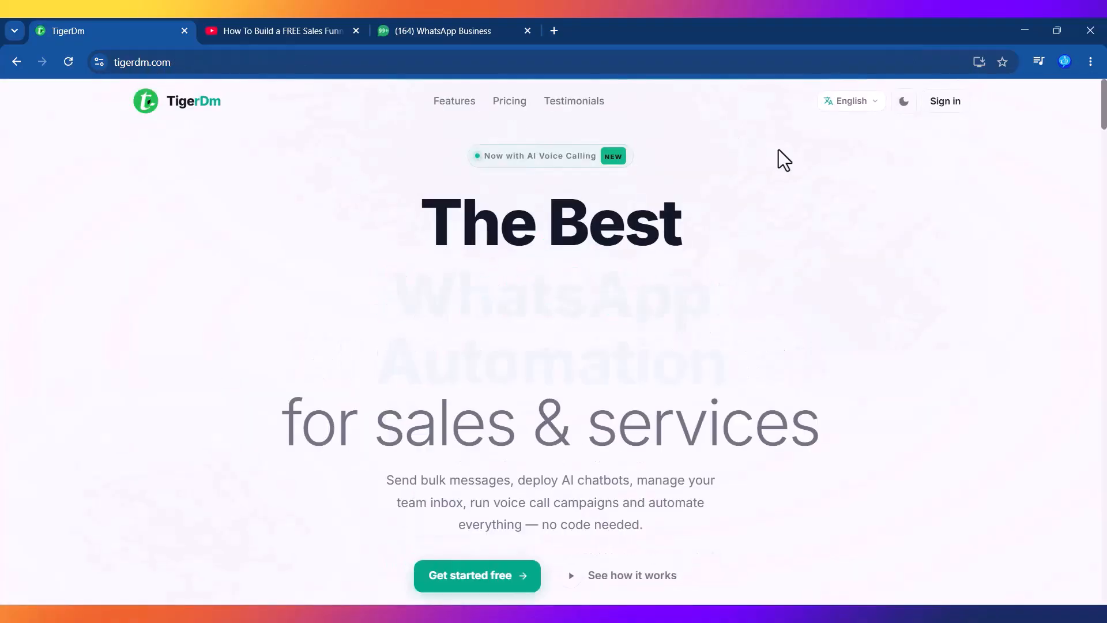
Step: Close TigerDm and open the systeme.io link from the YouTube video's expanded description
{"action": "left_click", "coordinate": [185, 31]}
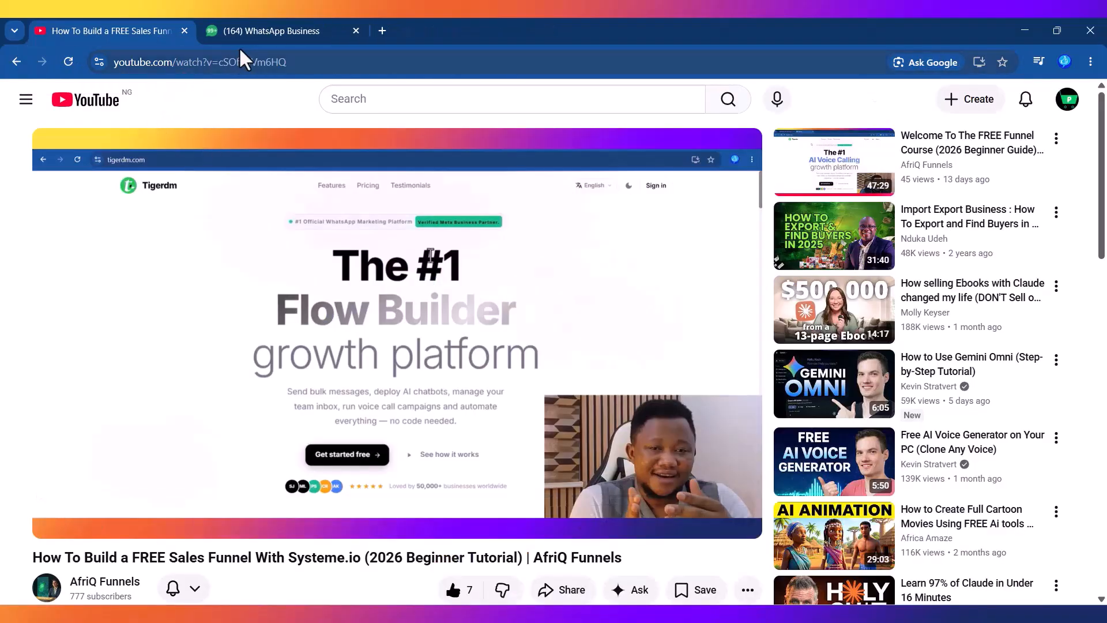
{"action": "left_click_drag", "start_coordinate": [1100, 148], "coordinate": [1017, 275]}
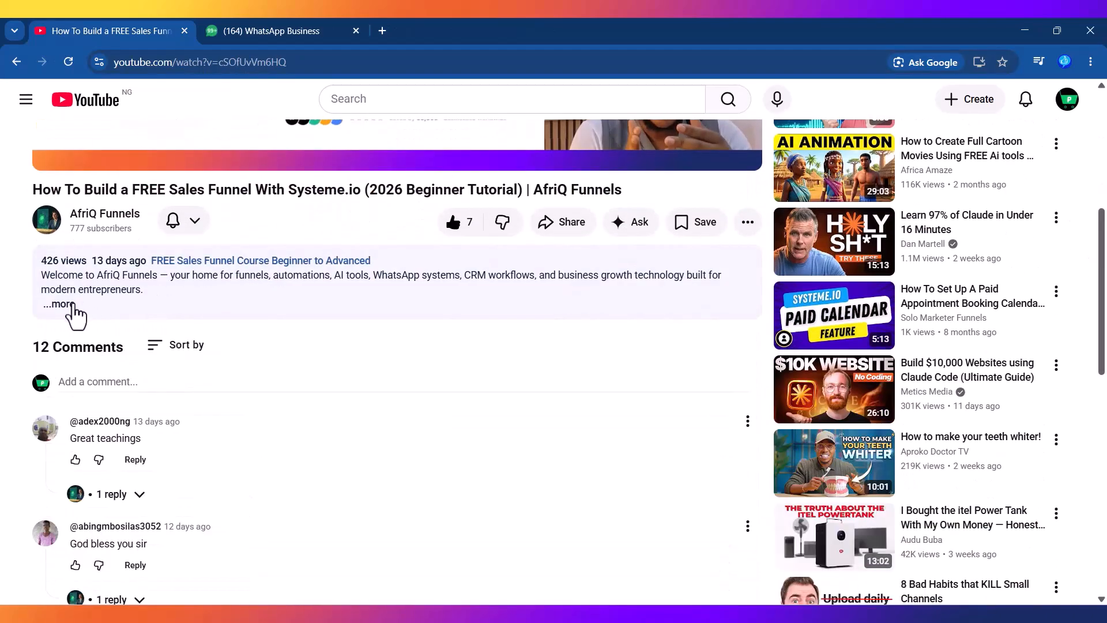
{"action": "left_click", "coordinate": [66, 305]}
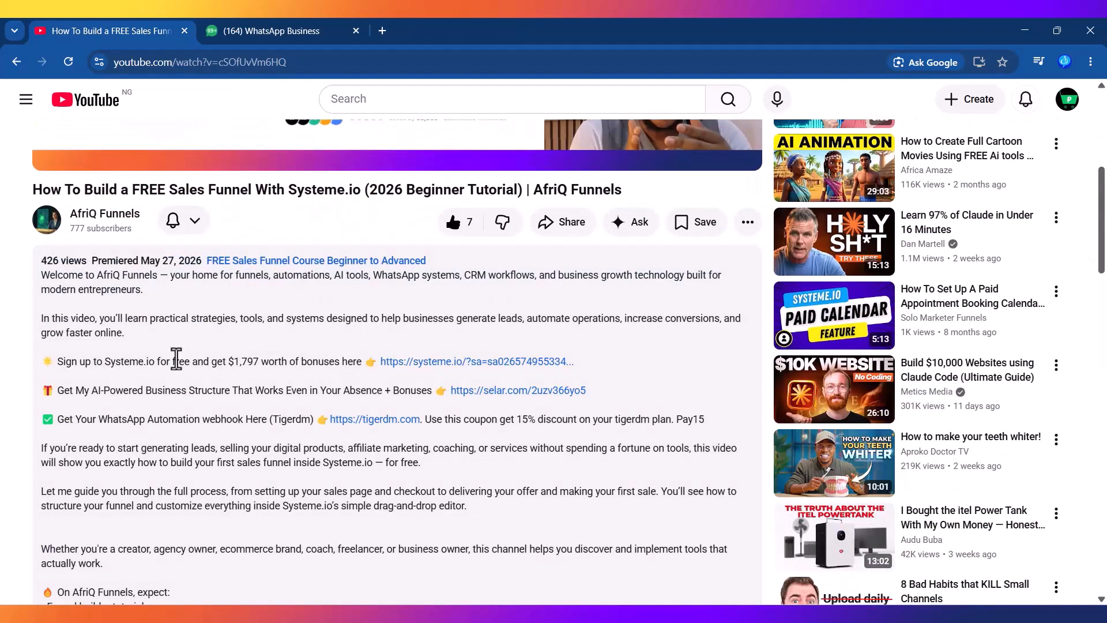
{"action": "left_click", "coordinate": [452, 363]}
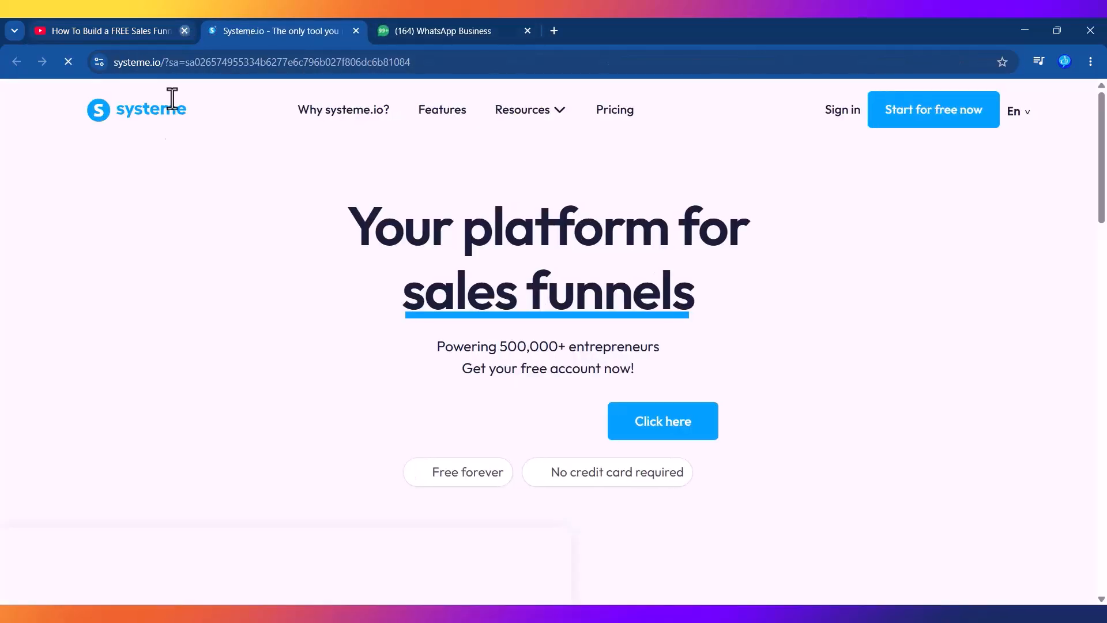
Step: Close the YouTube tab and submit the e-mail sign-up form on systeme.io
{"action": "left_click", "coordinate": [184, 31]}
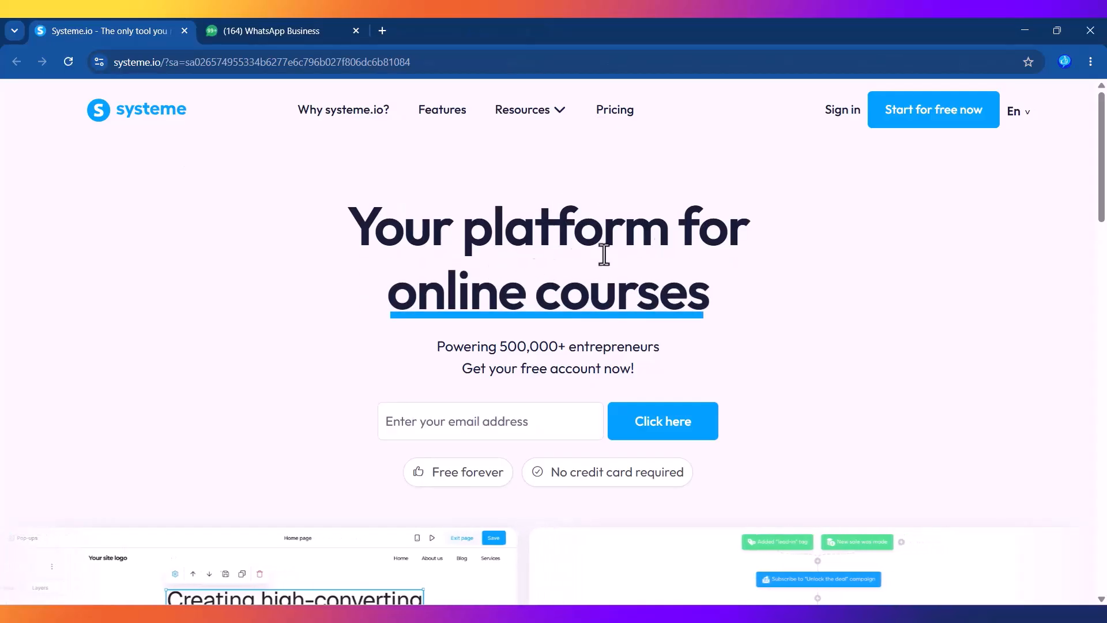
{"action": "left_click", "coordinate": [462, 430]}
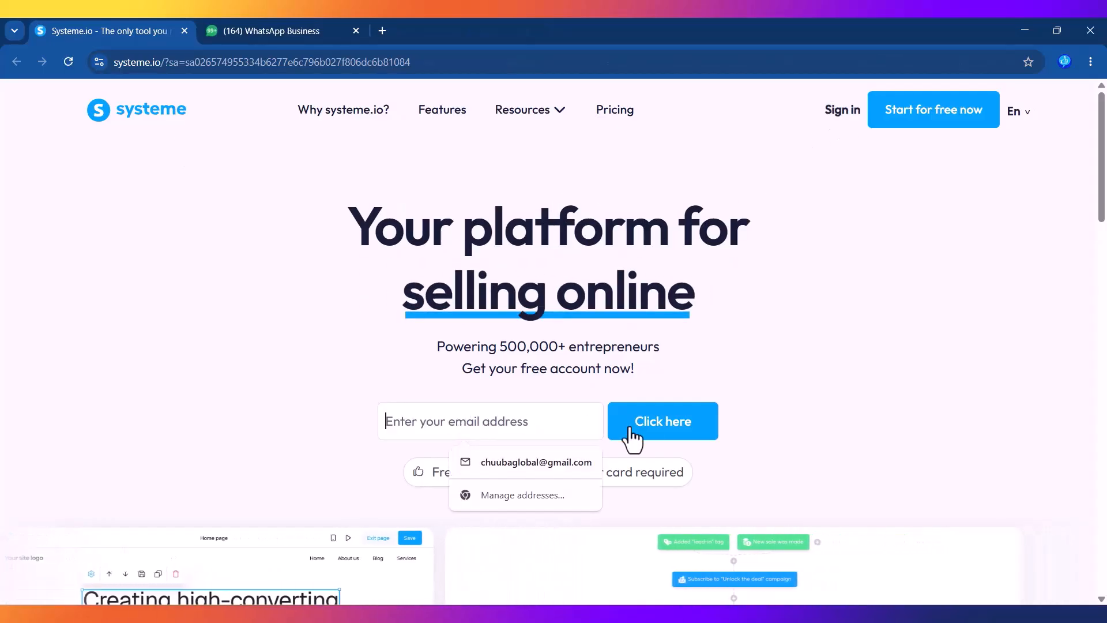
{"action": "left_click", "coordinate": [795, 363]}
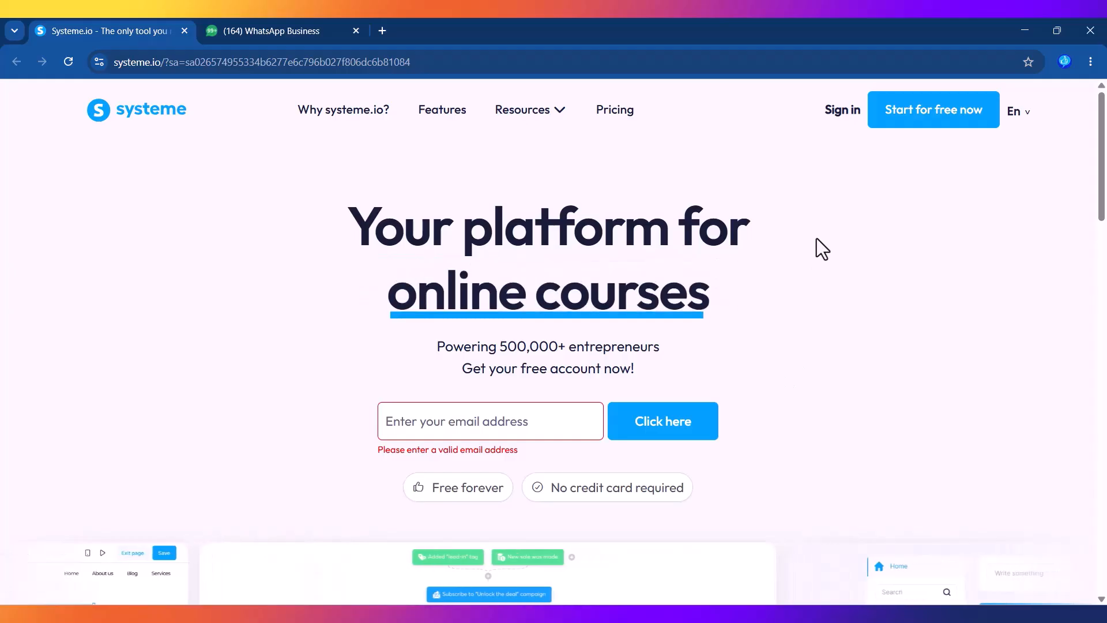
Step: Log in to Systeme.io with Continue with Google, choosing the account and confirming
{"action": "left_click", "coordinate": [841, 114]}
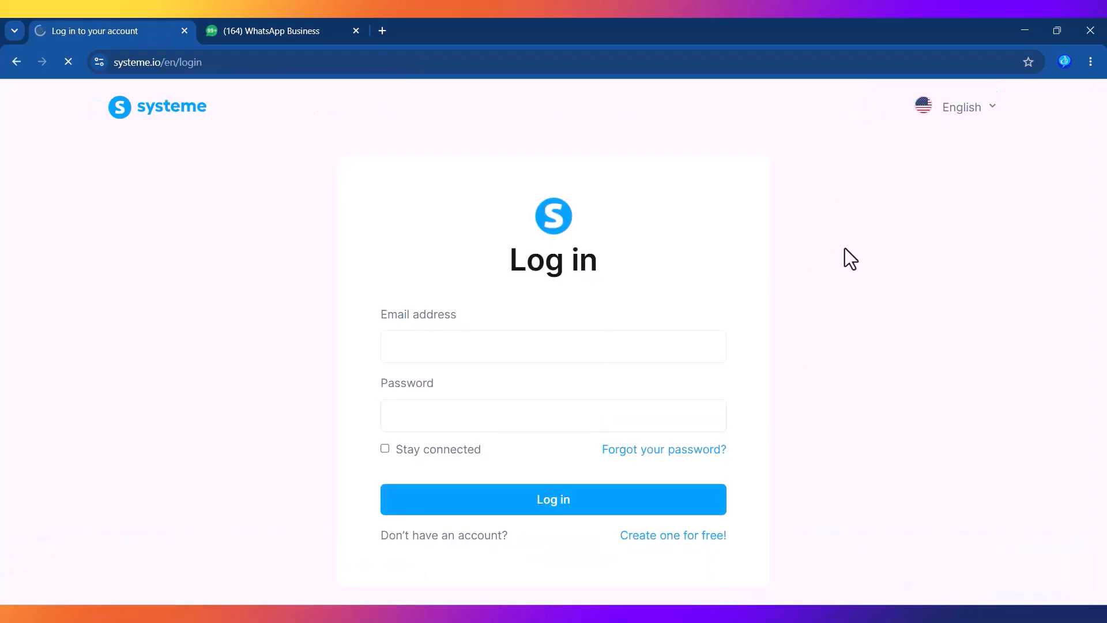
{"action": "left_click", "coordinate": [542, 571]}
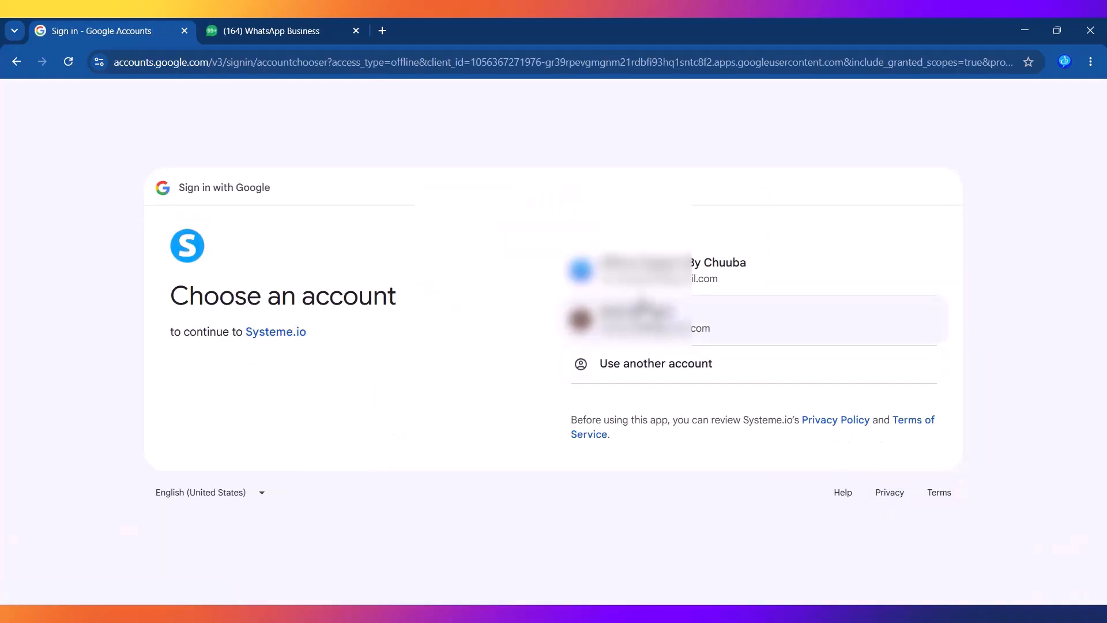
{"action": "left_click", "coordinate": [647, 286]}
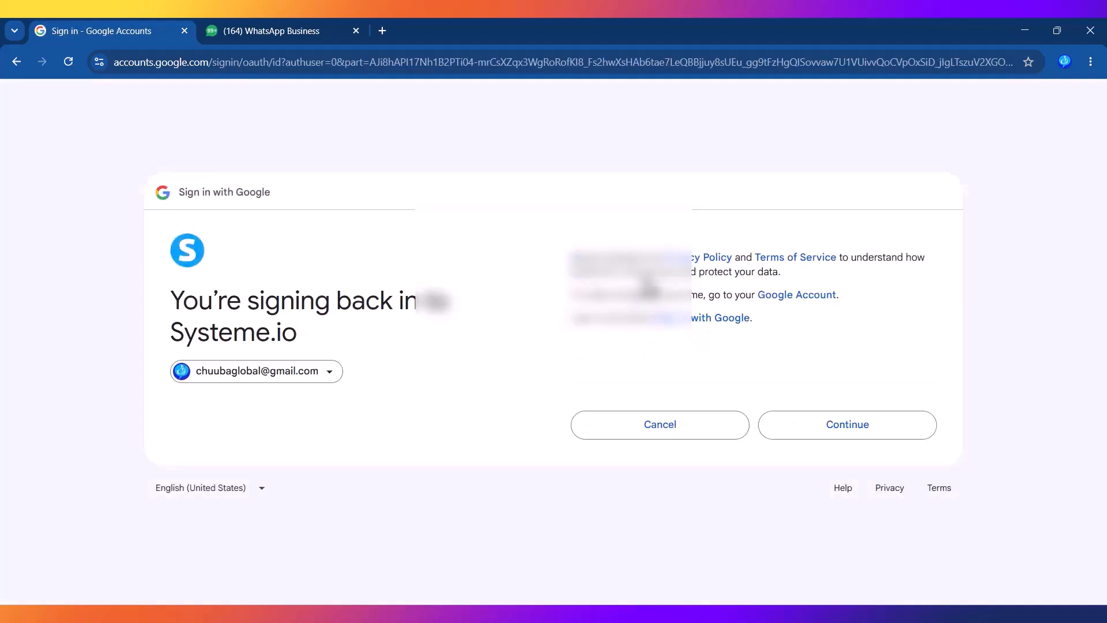
{"action": "left_click", "coordinate": [818, 430]}
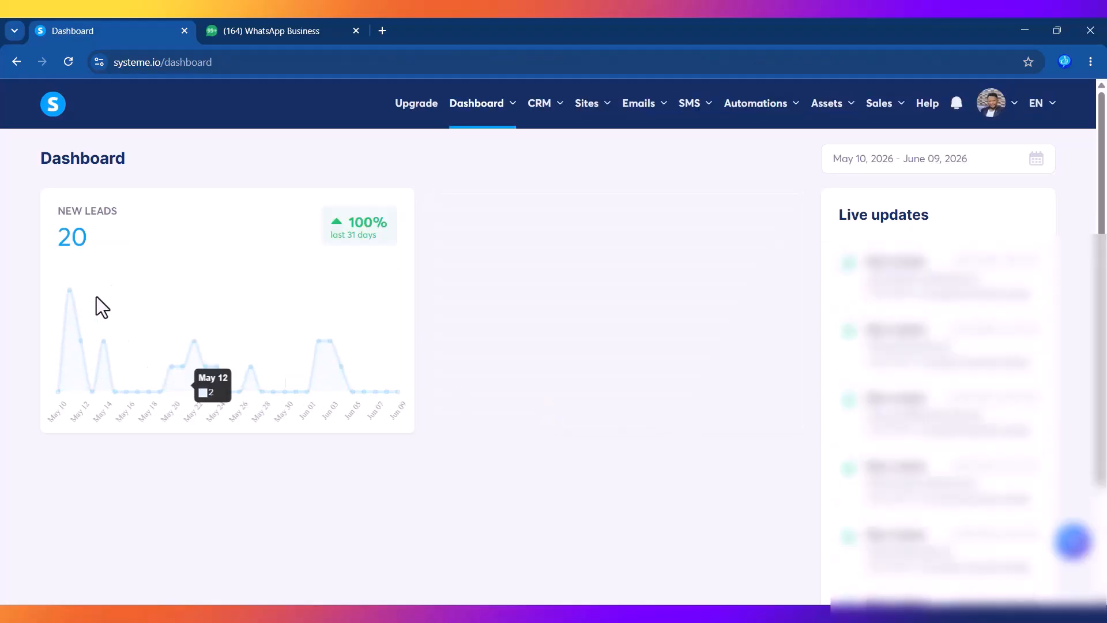
Step: Go to Sites > Sales funnels, open the Tigerdm funnel and preview it with View funnel
{"action": "left_click", "coordinate": [592, 267]}
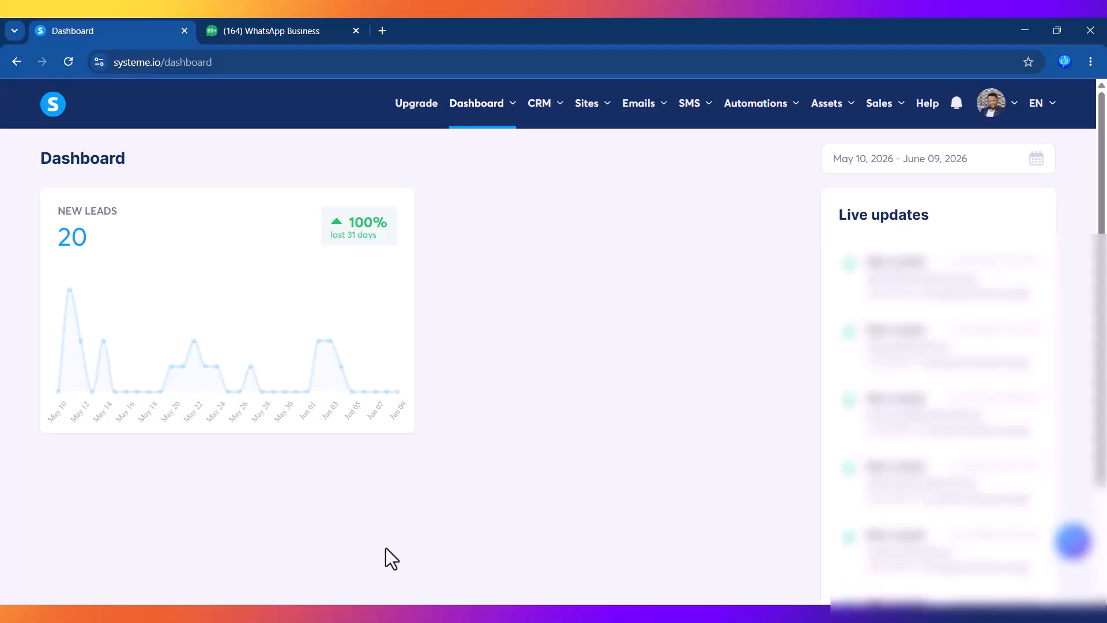
{"action": "mouse_move", "coordinate": [605, 115]}
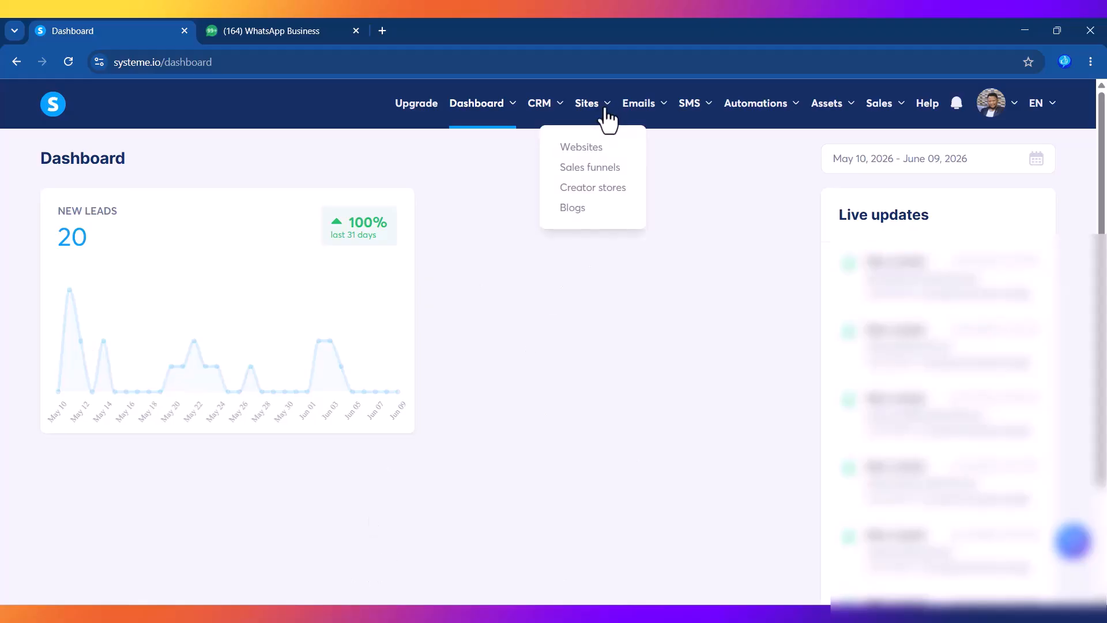
{"action": "left_click", "coordinate": [579, 169]}
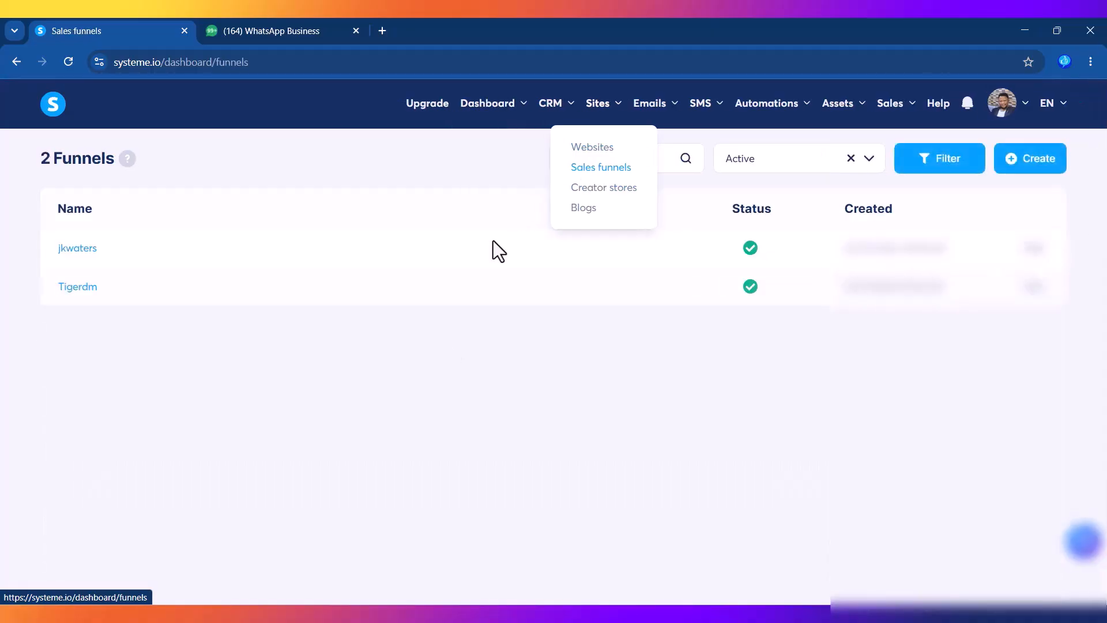
{"action": "left_click", "coordinate": [70, 288]}
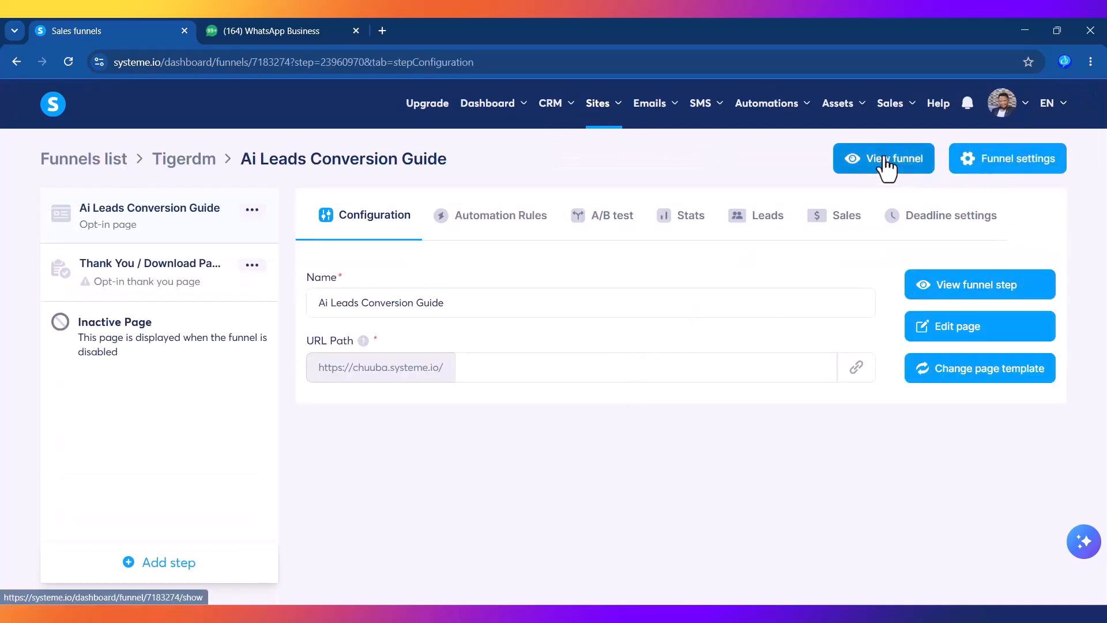
{"action": "left_click", "coordinate": [886, 166]}
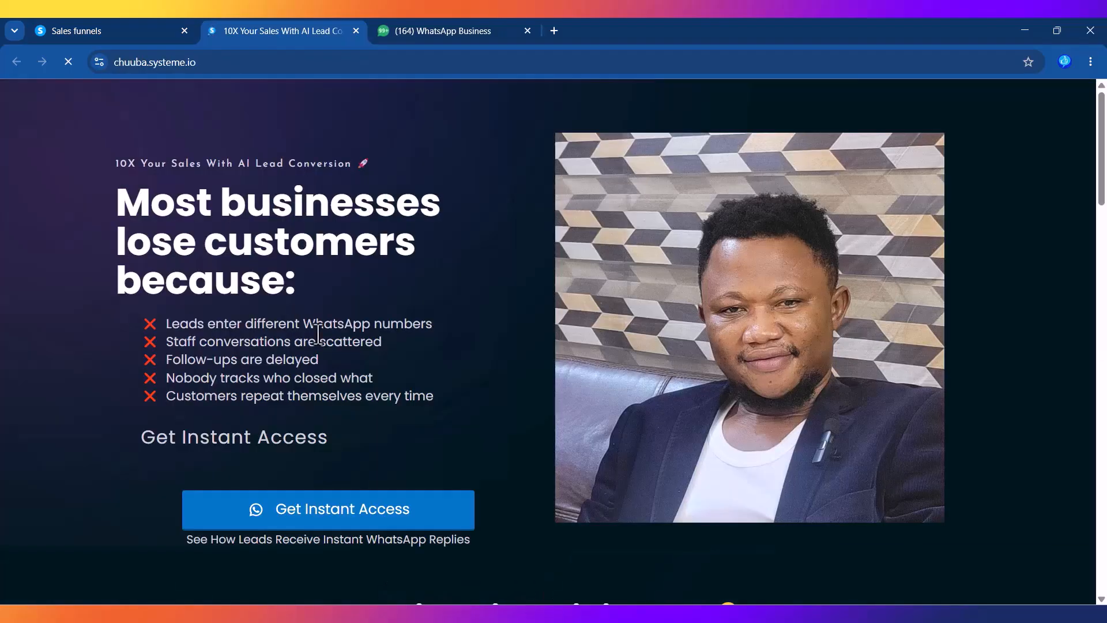
Step: Jump to the landing page's opt-in form, then go back to the Sales funnels tab
{"action": "left_click_drag", "start_coordinate": [1101, 122], "coordinate": [1103, 473]}
{"action": "left_click", "coordinate": [489, 531]}
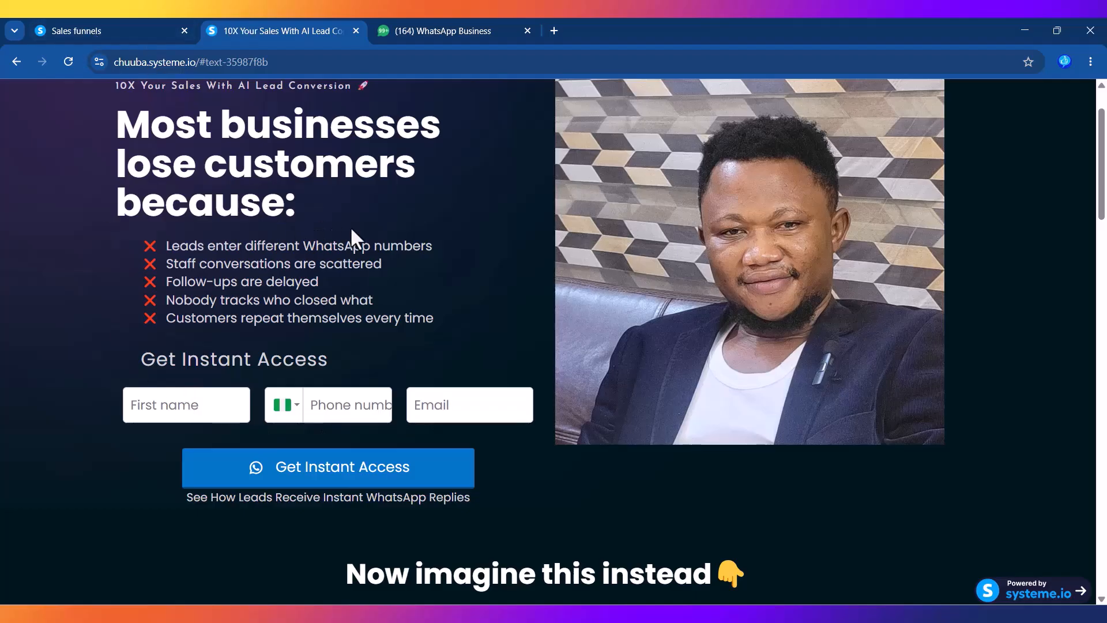
{"action": "left_click", "coordinate": [103, 35]}
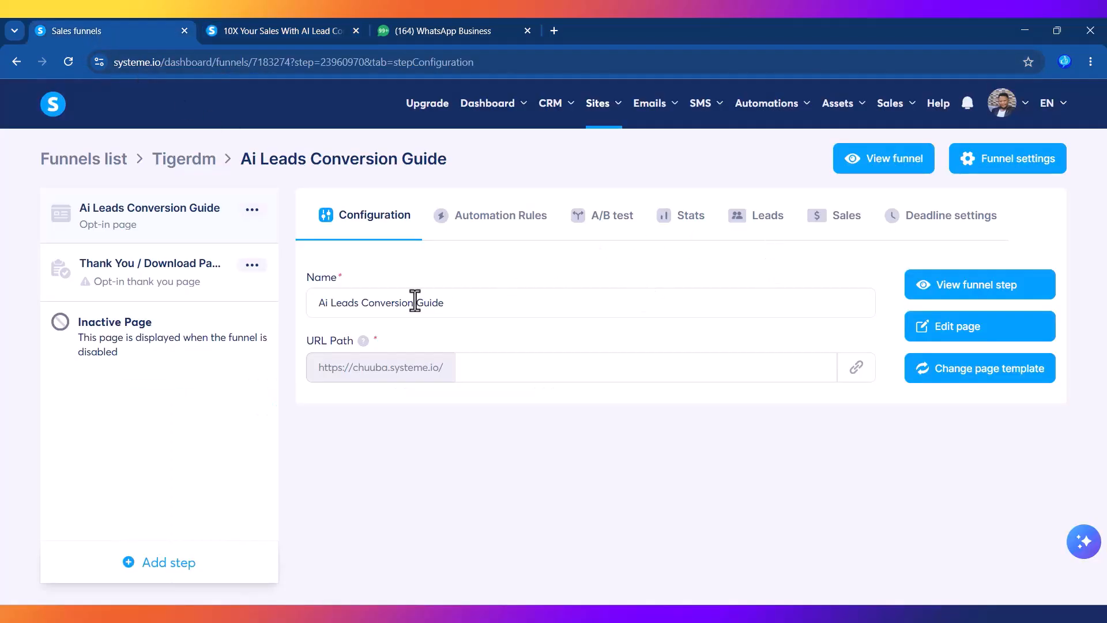
Step: Edit the opt-in page and select its Get Instant Access button to show Button settings
{"action": "left_click", "coordinate": [947, 337]}
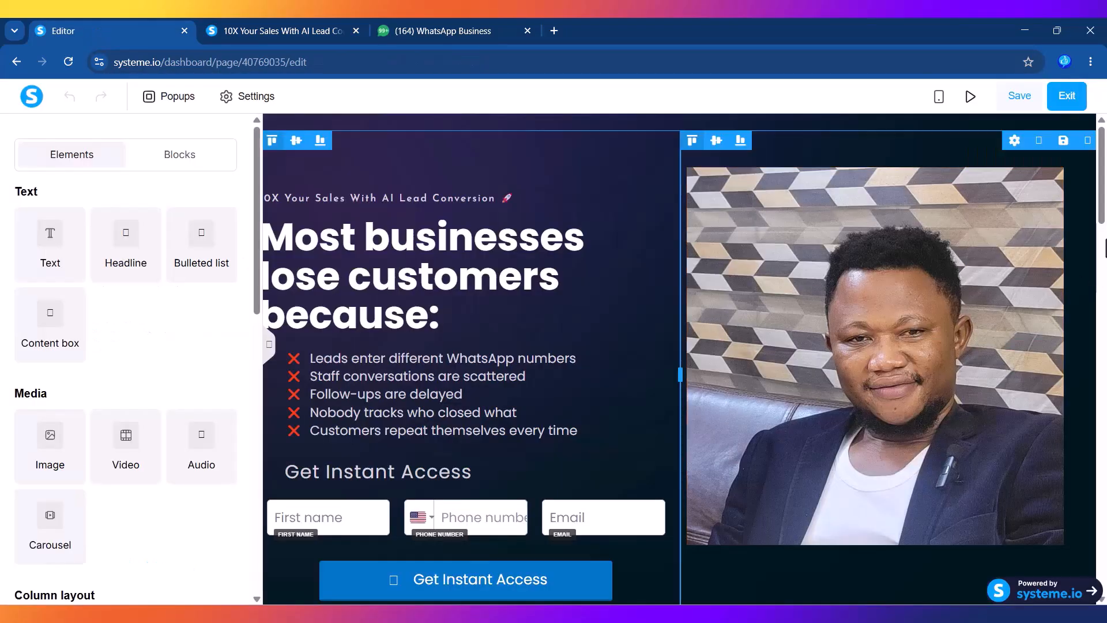
{"action": "left_click_drag", "start_coordinate": [1103, 192], "coordinate": [1104, 244]}
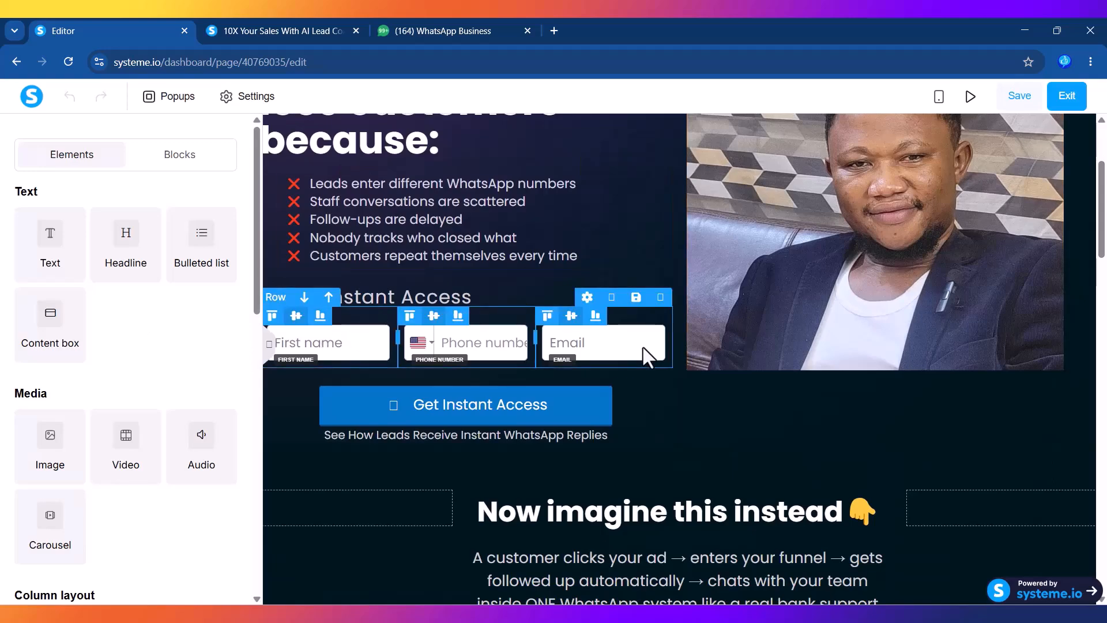
{"action": "left_click", "coordinate": [464, 417]}
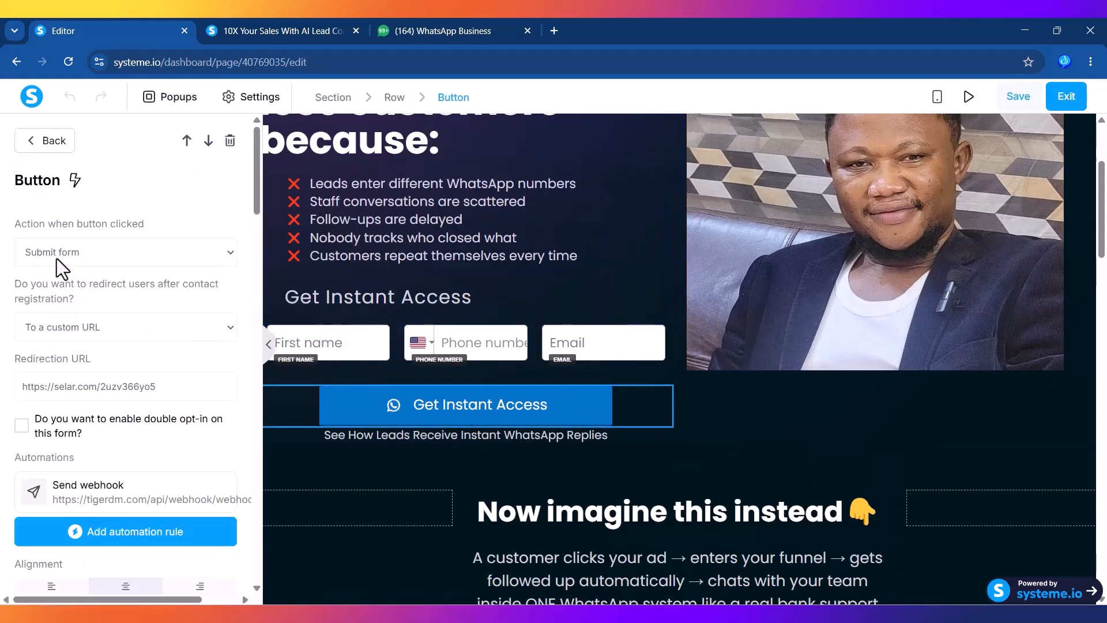
Step: Delete the Get Instant Access button's existing webhook automation rule
{"action": "left_click", "coordinate": [98, 497]}
{"action": "left_click", "coordinate": [326, 227]}
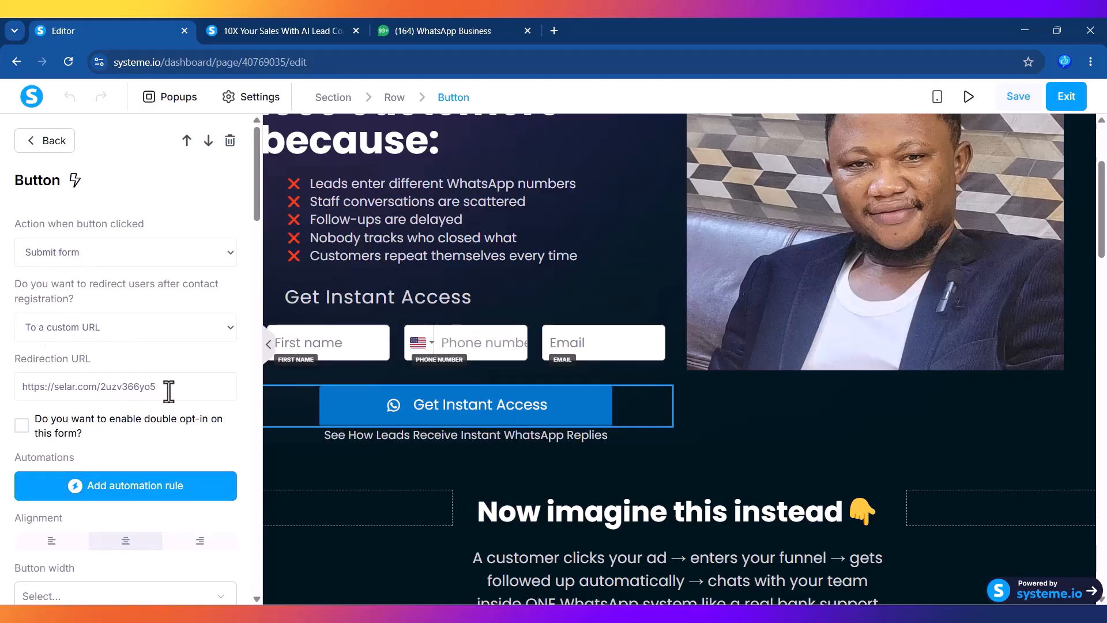
{"action": "left_click_drag", "start_coordinate": [173, 388], "coordinate": [17, 386]}
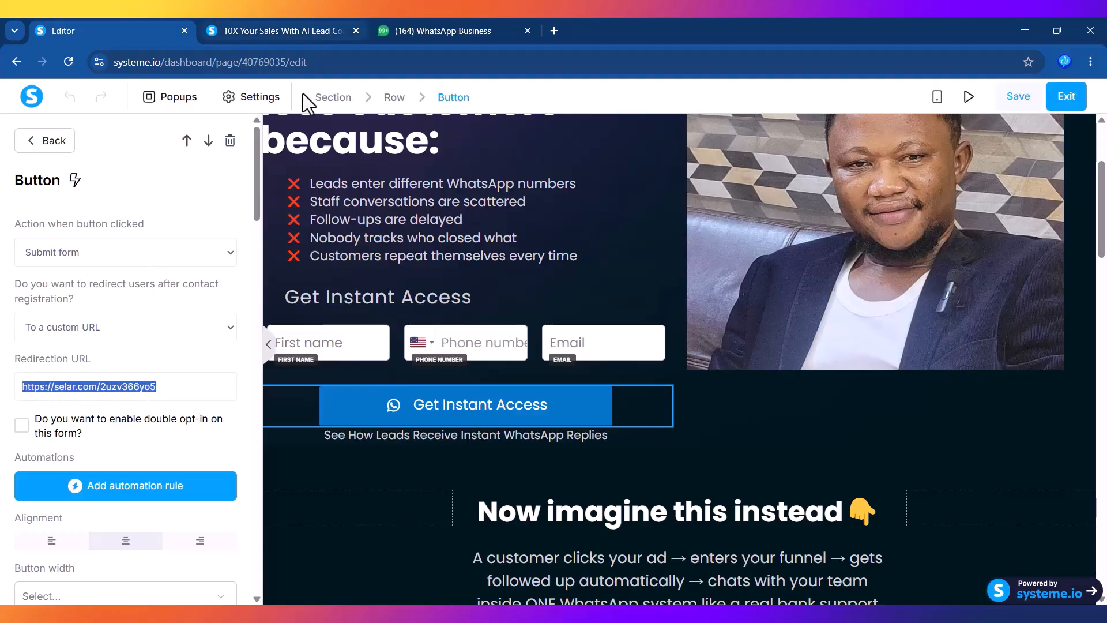
Step: Add a new Send webhook automation rule and focus its empty URL field
{"action": "left_click", "coordinate": [118, 495]}
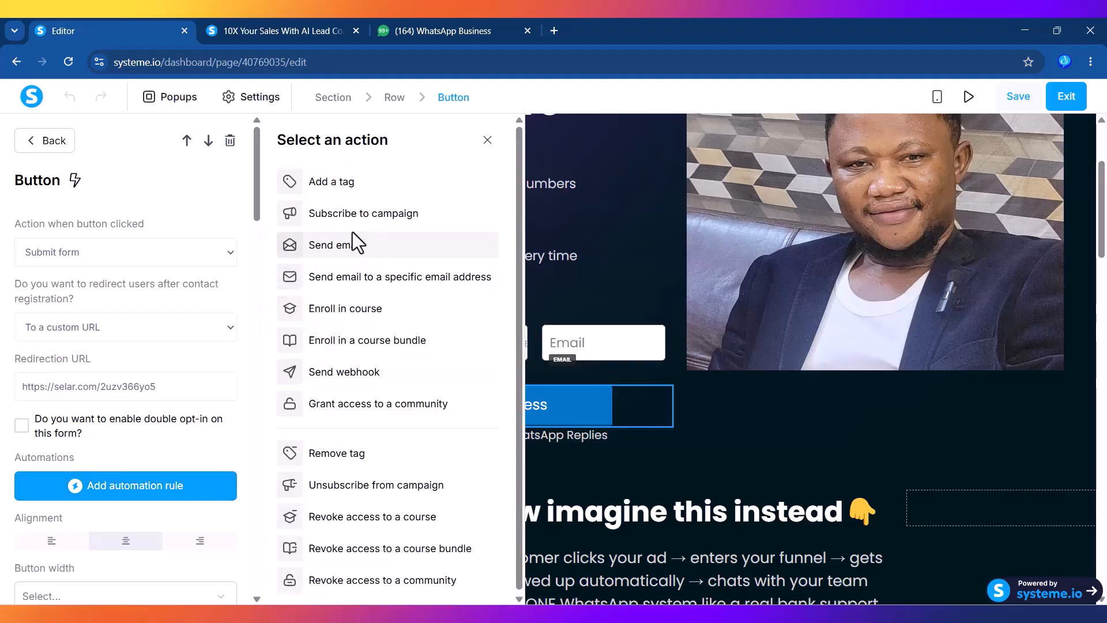
{"action": "left_click", "coordinate": [350, 383]}
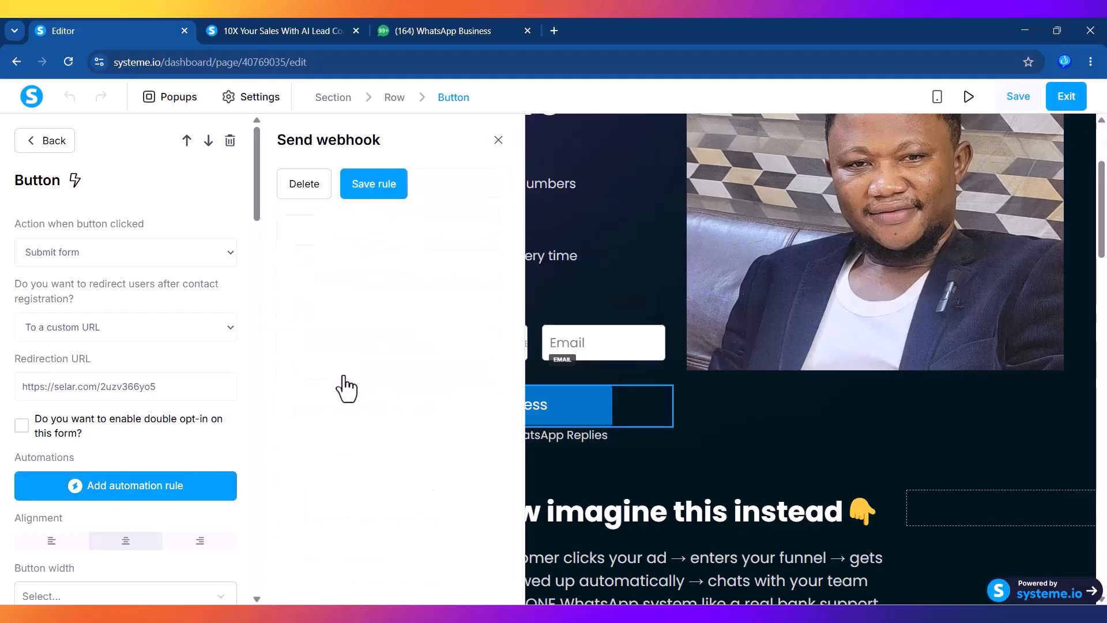
{"action": "left_click", "coordinate": [315, 186]}
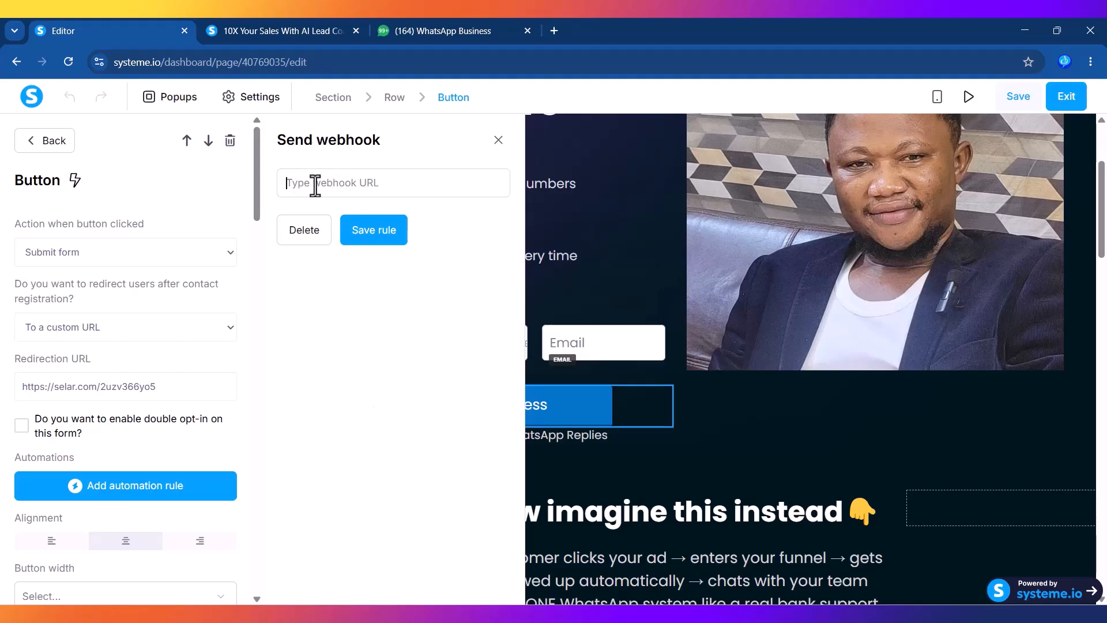
Step: From the TigerDm dashboard, go to Manage Webhooks and open the Add new webhook form
{"action": "left_click", "coordinate": [595, 609]}
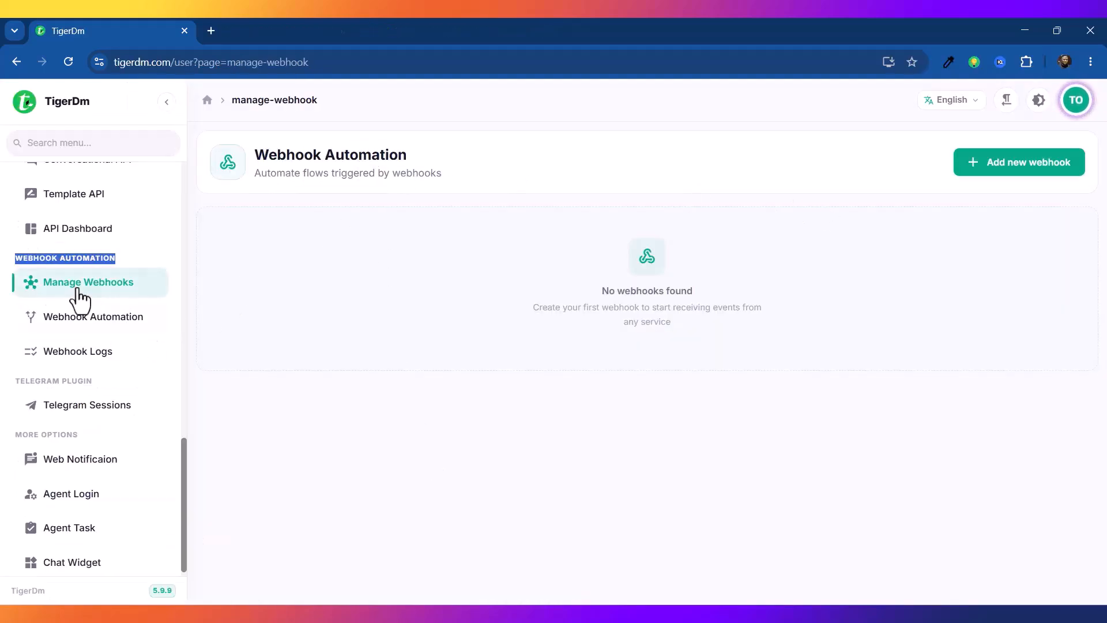
{"action": "left_click", "coordinate": [52, 258]}
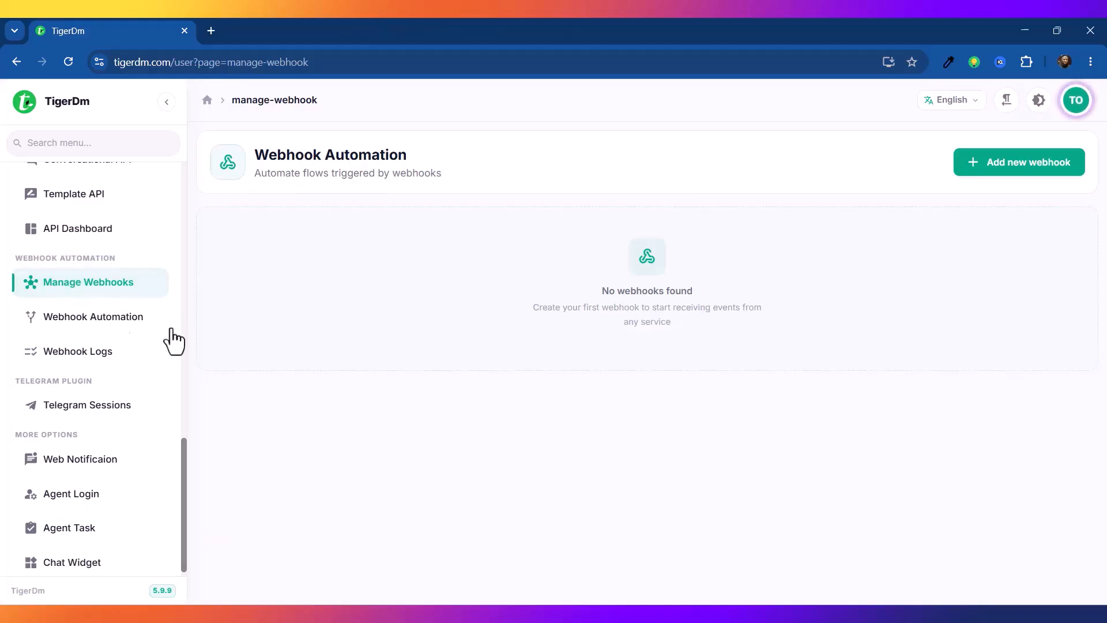
{"action": "left_click_drag", "start_coordinate": [184, 453], "coordinate": [220, 149]}
{"action": "left_click", "coordinate": [72, 192]}
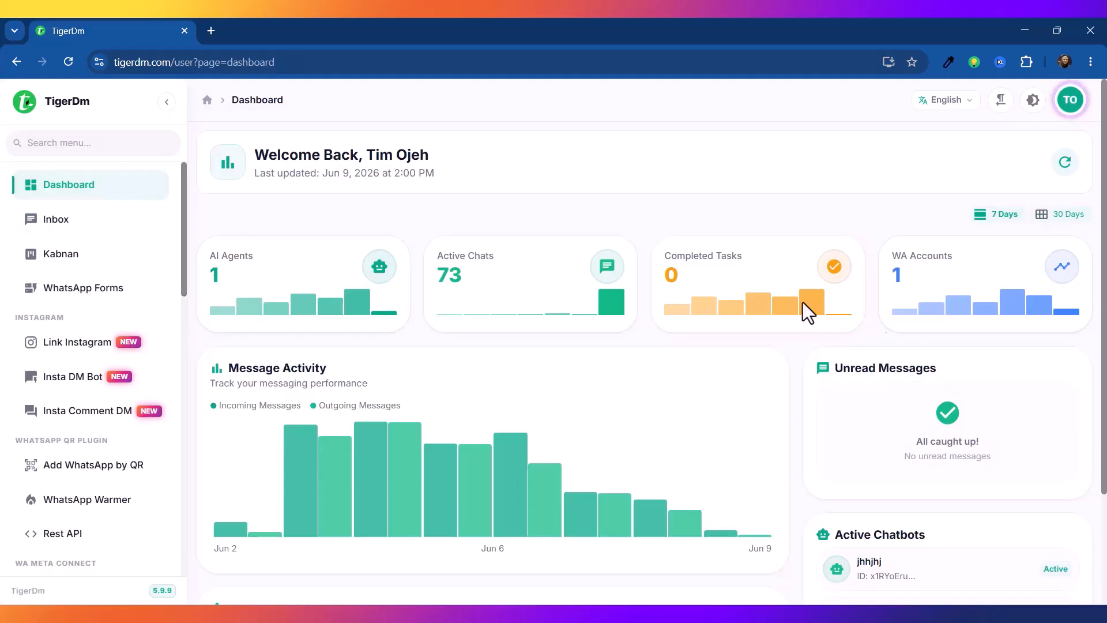
{"action": "scroll", "coordinate": [160, 297], "scroll_direction": "down", "scroll_amount": 6}
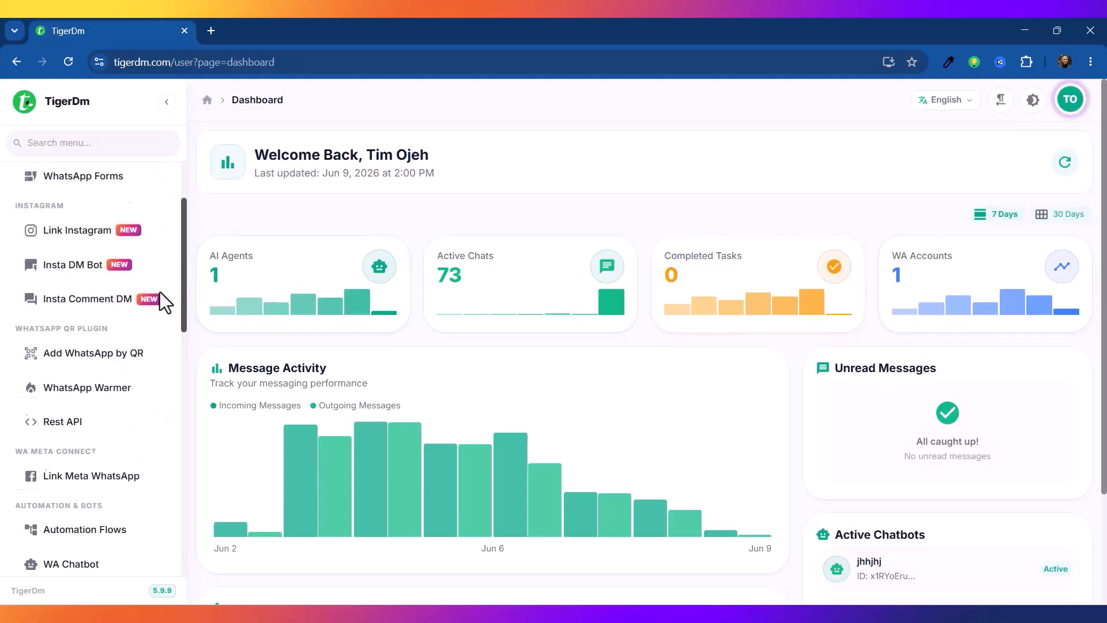
{"action": "scroll", "coordinate": [161, 374], "scroll_direction": "down", "scroll_amount": 5}
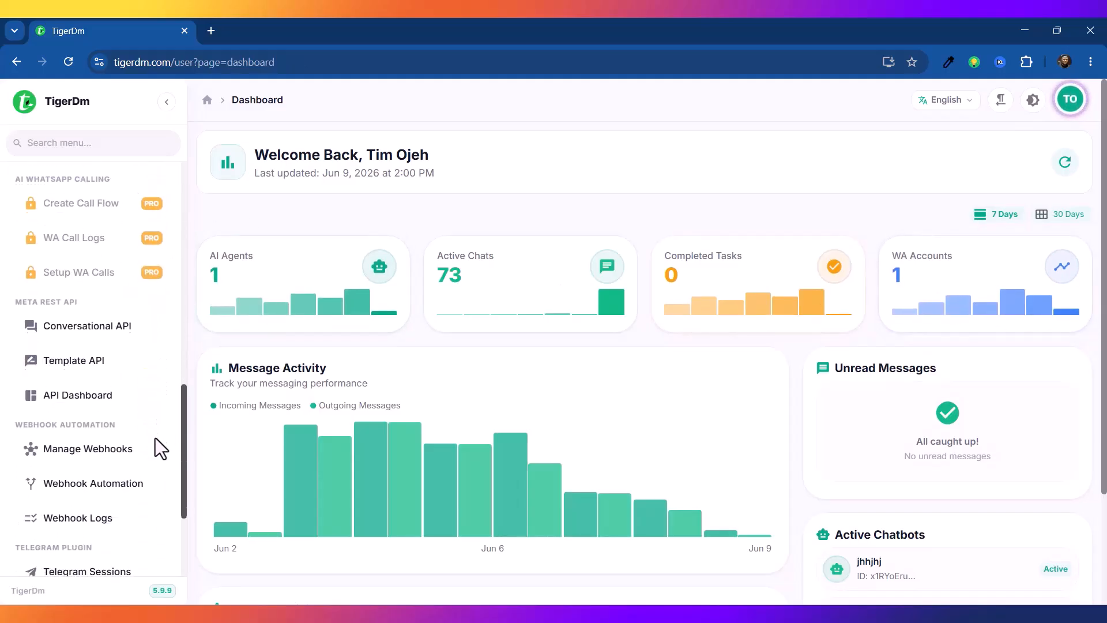
{"action": "triple_click", "coordinate": [30, 420]}
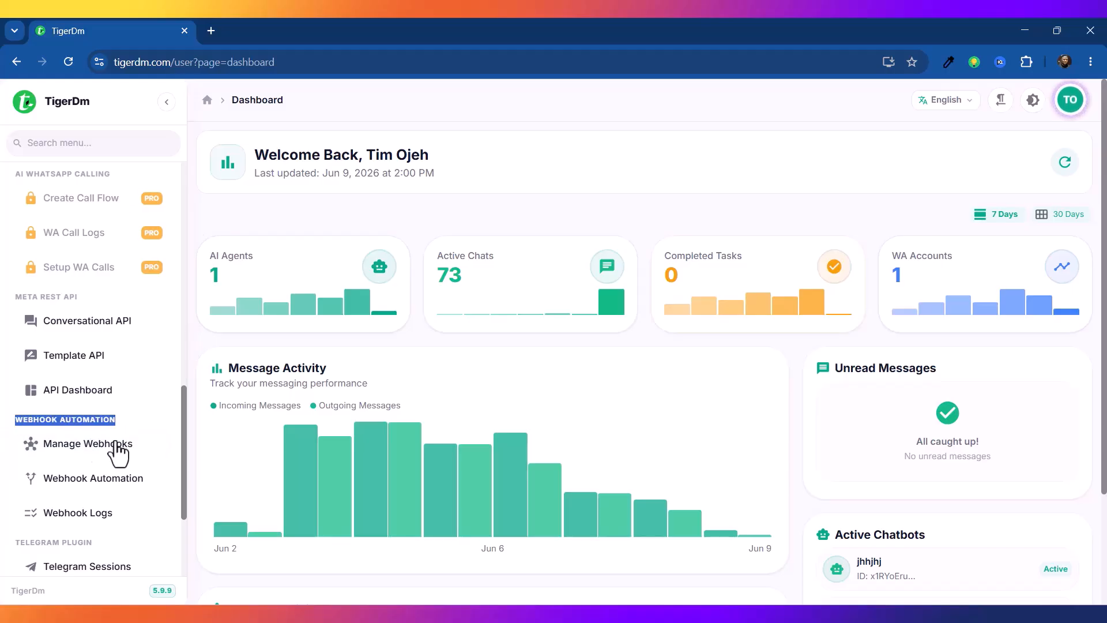
{"action": "left_click", "coordinate": [80, 454]}
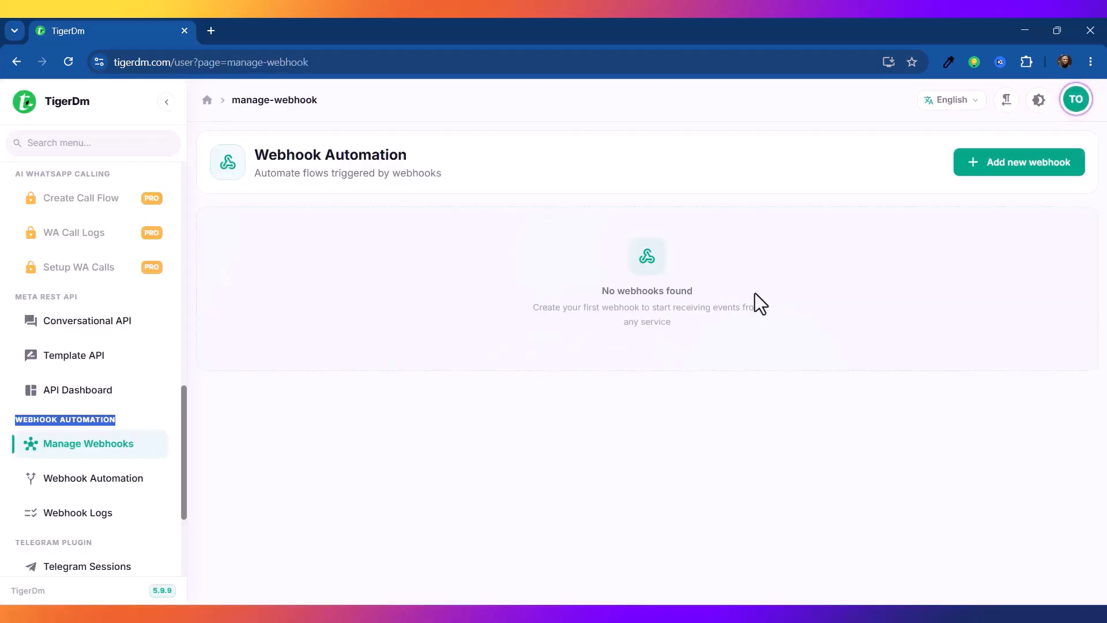
{"action": "left_click", "coordinate": [1039, 172]}
Step: Save a POST webhook named '10xsales' described as 'systeme.io webhook setup connection'
{"action": "left_click", "coordinate": [424, 247]}
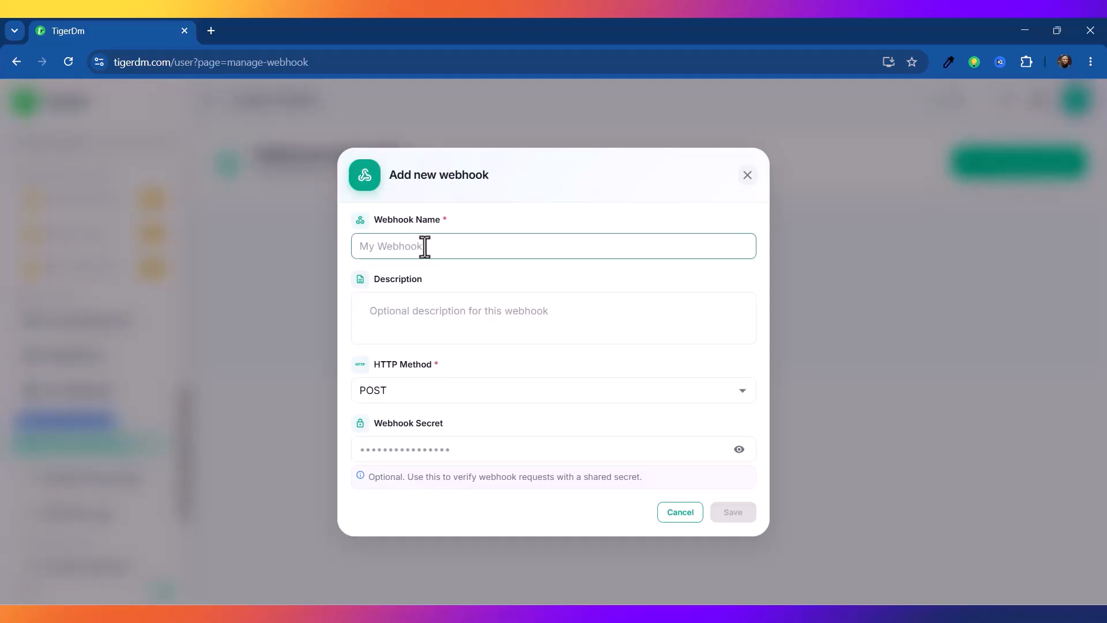
{"action": "left_click", "coordinate": [425, 245]}
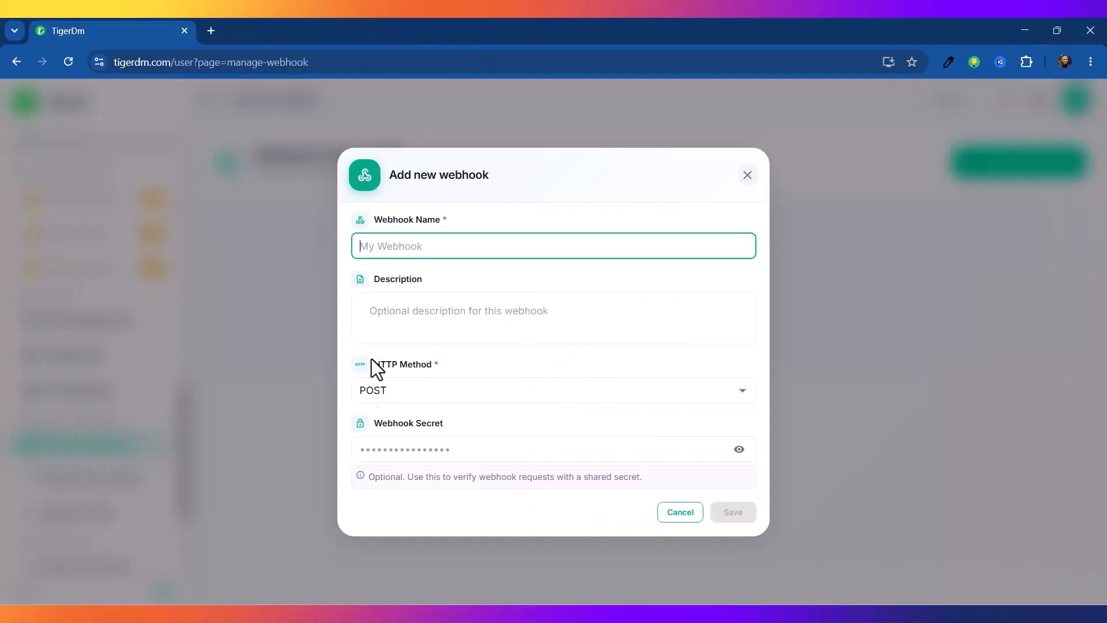
{"action": "type", "text": "10xsales"}
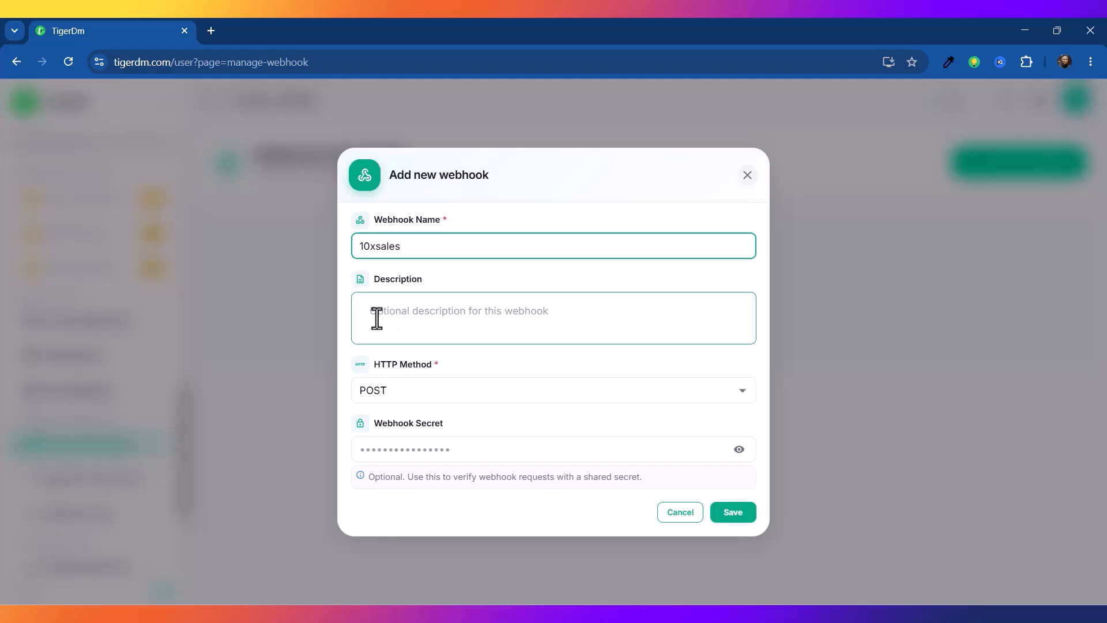
{"action": "left_click", "coordinate": [454, 316]}
{"action": "type", "text": "sys"}
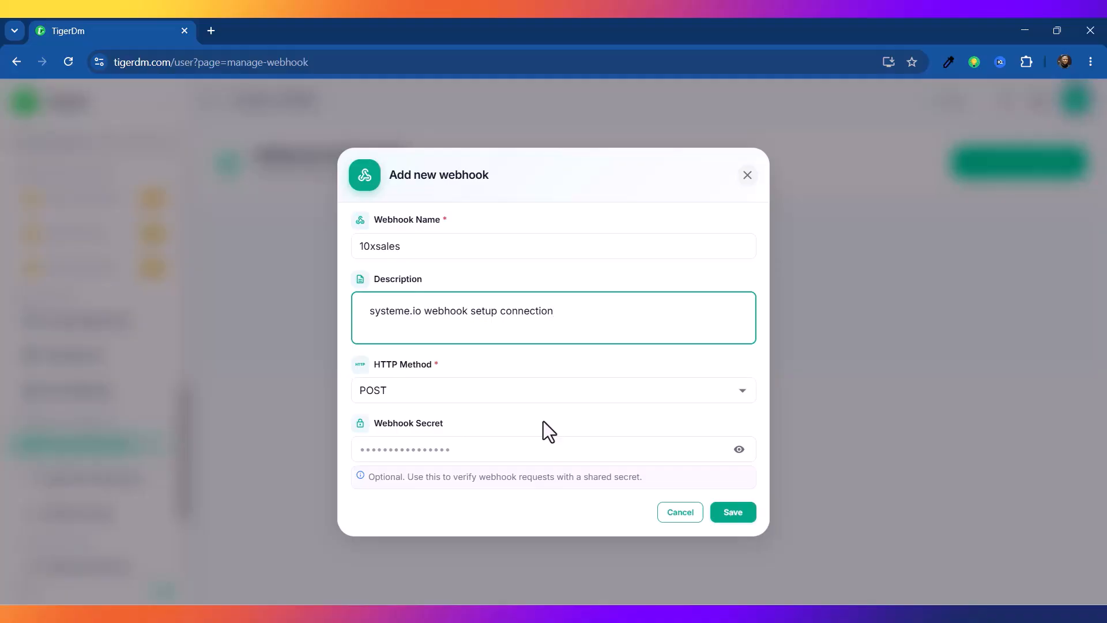
{"action": "left_click", "coordinate": [736, 514]}
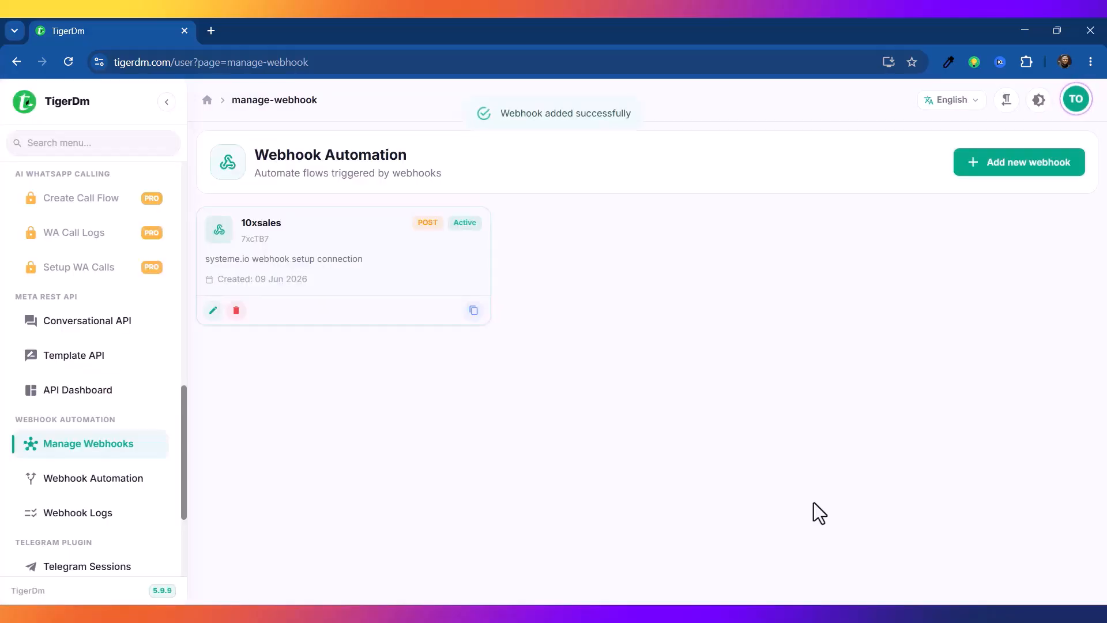
Step: Paste the copied 10xsales webhook URL into the Send webhook rule and save the rule
{"action": "left_click", "coordinate": [475, 313]}
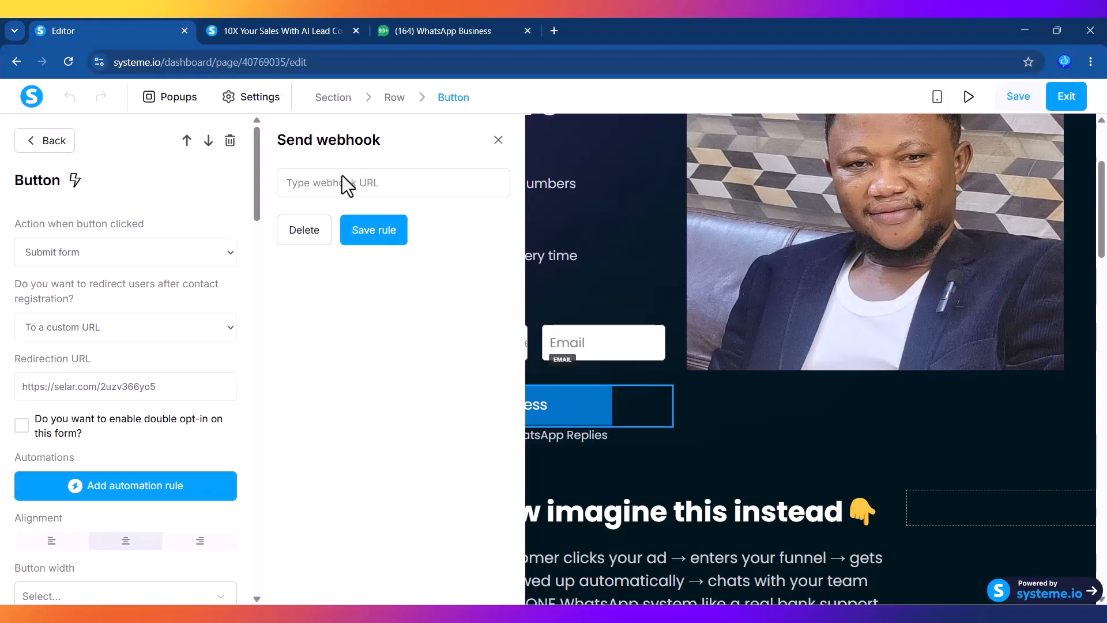
{"action": "left_click", "coordinate": [341, 175]}
{"action": "key", "text": "ctrl+v"}
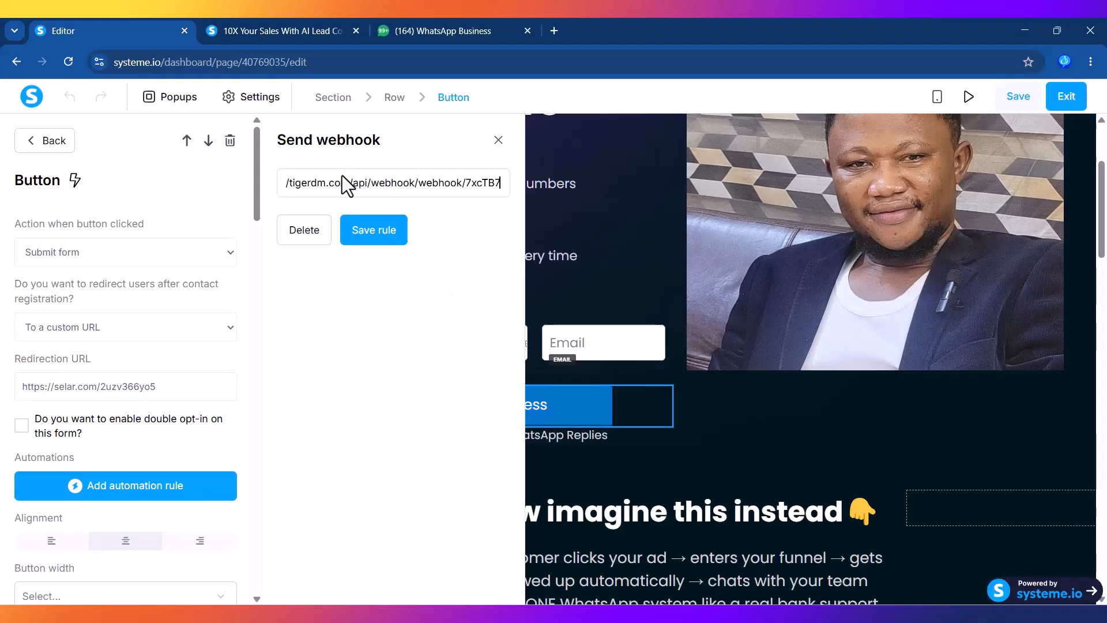
{"action": "left_click", "coordinate": [369, 232]}
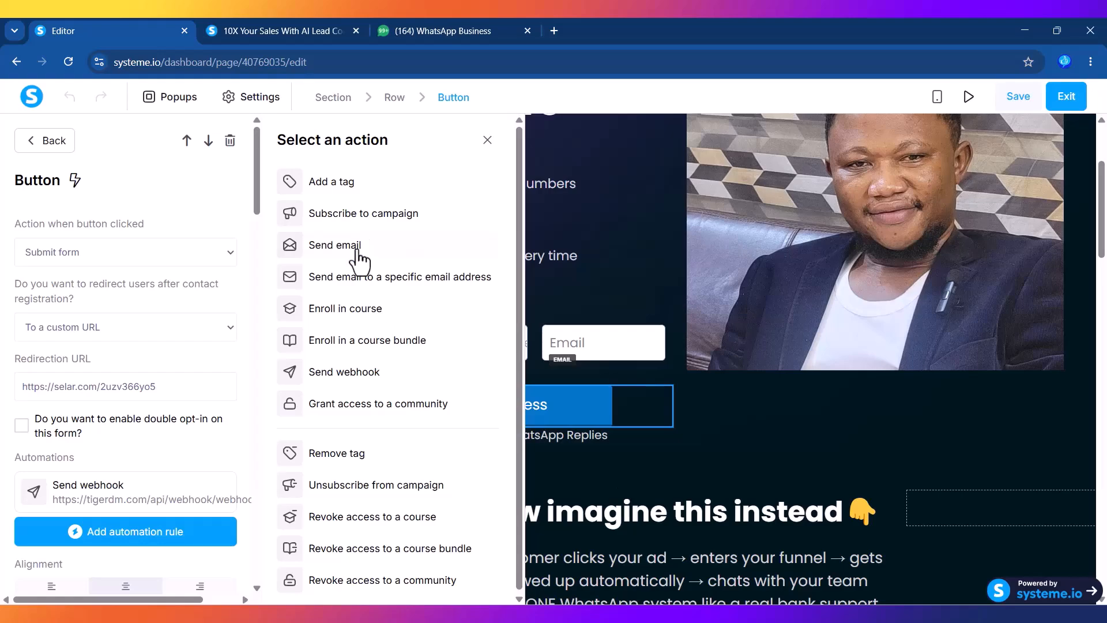
Step: Save the edited opt-in page and exit the page editor
{"action": "left_click", "coordinate": [1019, 98]}
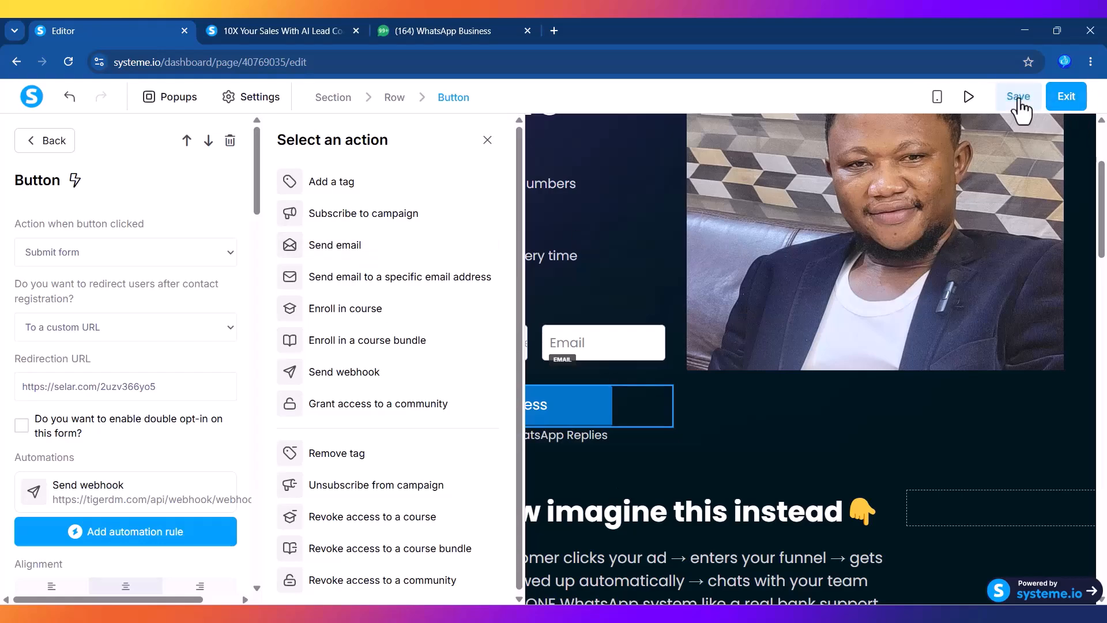
{"action": "left_click", "coordinate": [487, 141]}
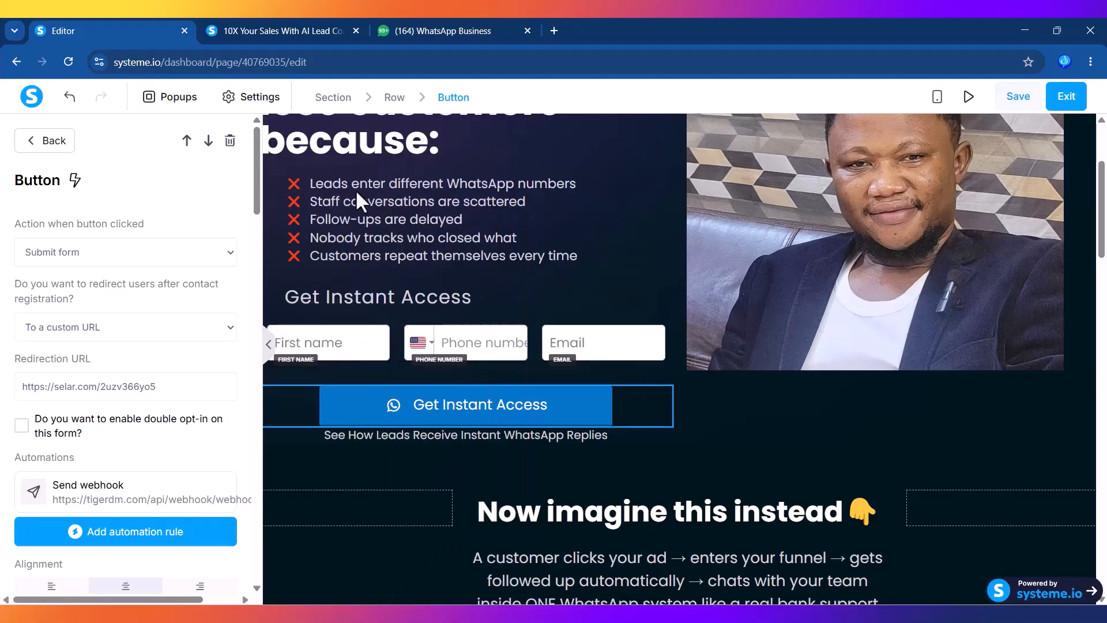
{"action": "left_click", "coordinate": [1077, 103]}
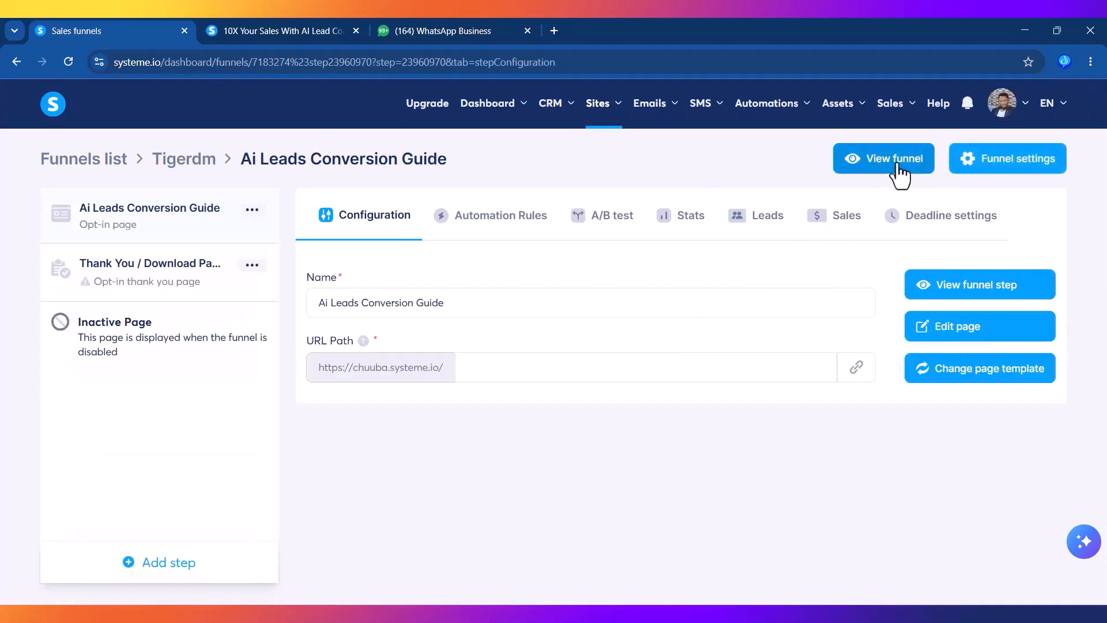
Step: View the live funnel in a single tab, reload the landing page, then return to TigerDm
{"action": "left_click", "coordinate": [895, 167]}
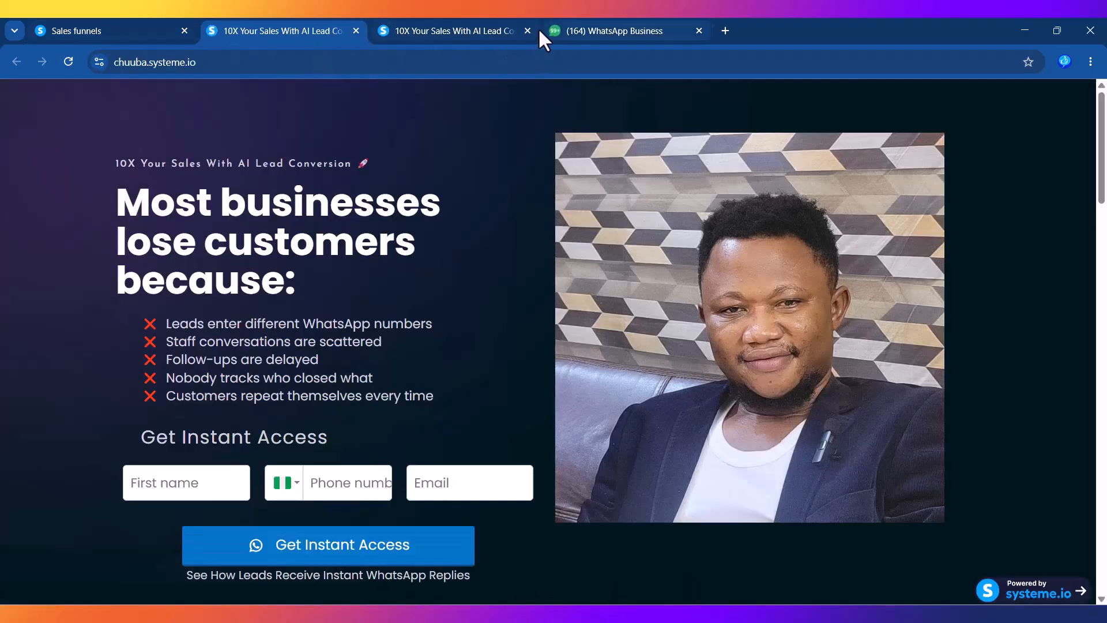
{"action": "left_click", "coordinate": [528, 30]}
{"action": "left_click", "coordinate": [311, 65]}
{"action": "left_click", "coordinate": [312, 67]}
{"action": "key", "text": "Return"}
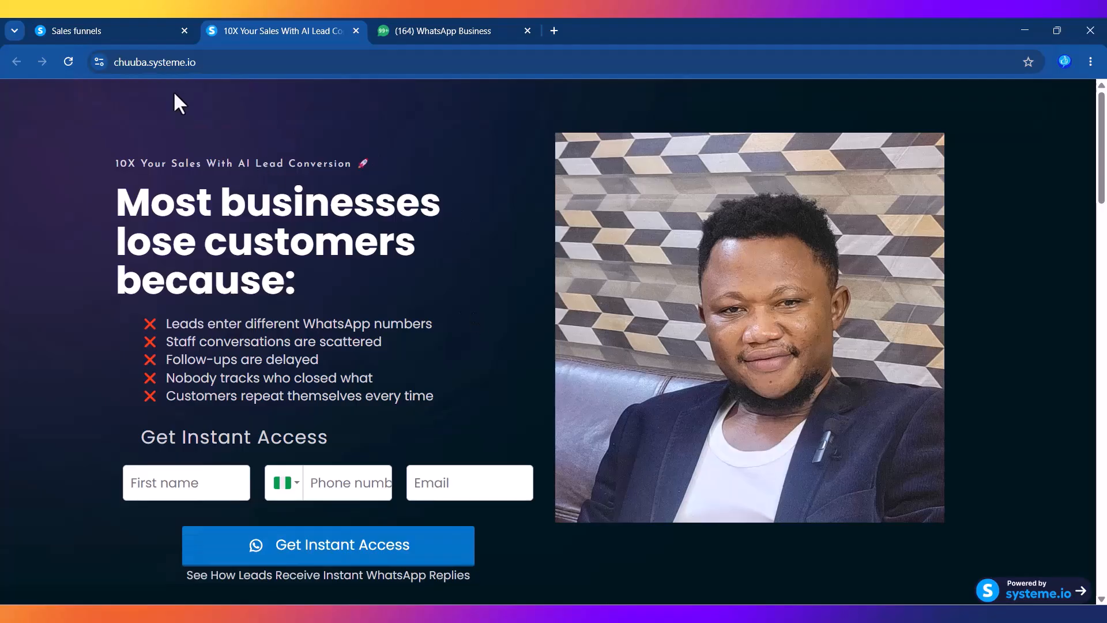
{"action": "left_click", "coordinate": [79, 34]}
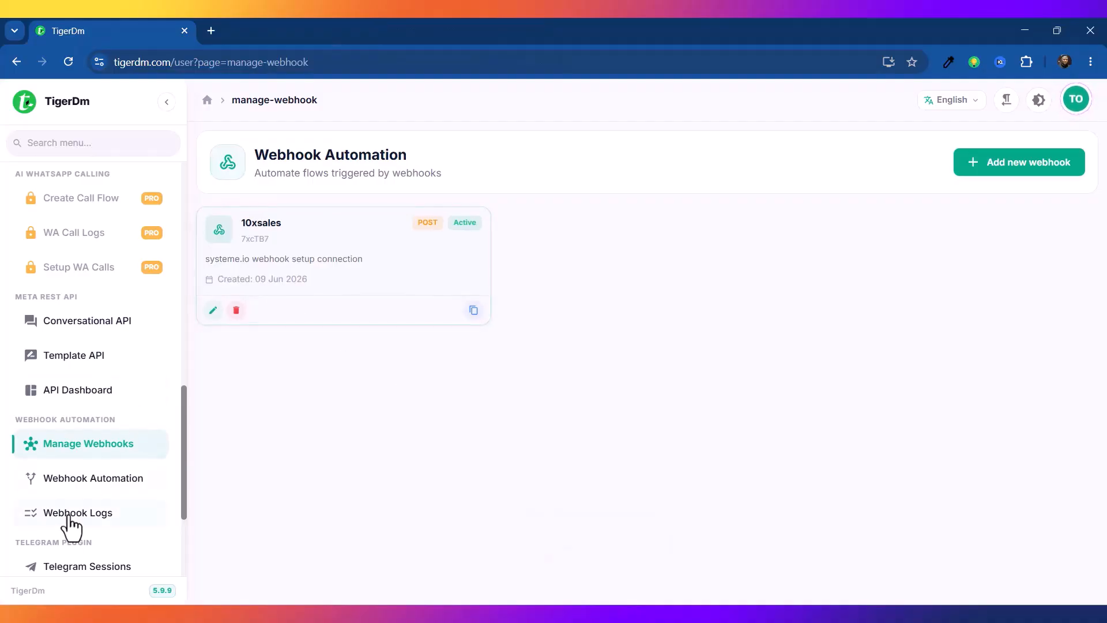
Step: Check TigerDm's Webhook Logs, still empty, then bring the Systeme.io funnel window forward
{"action": "left_click", "coordinate": [67, 515]}
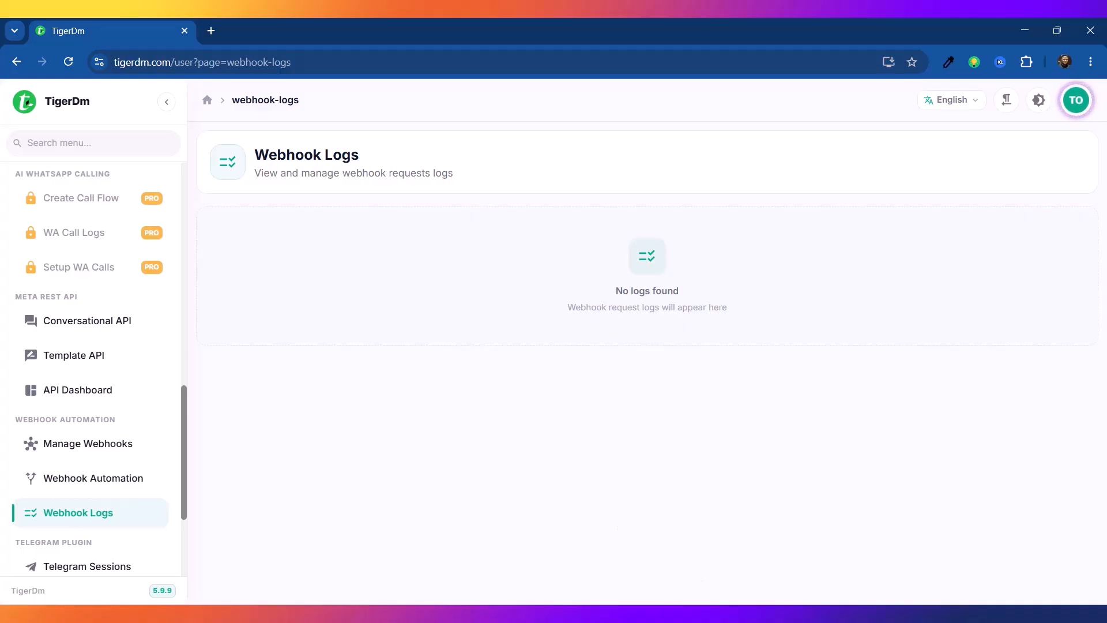
{"action": "mouse_move", "coordinate": [718, 614]}
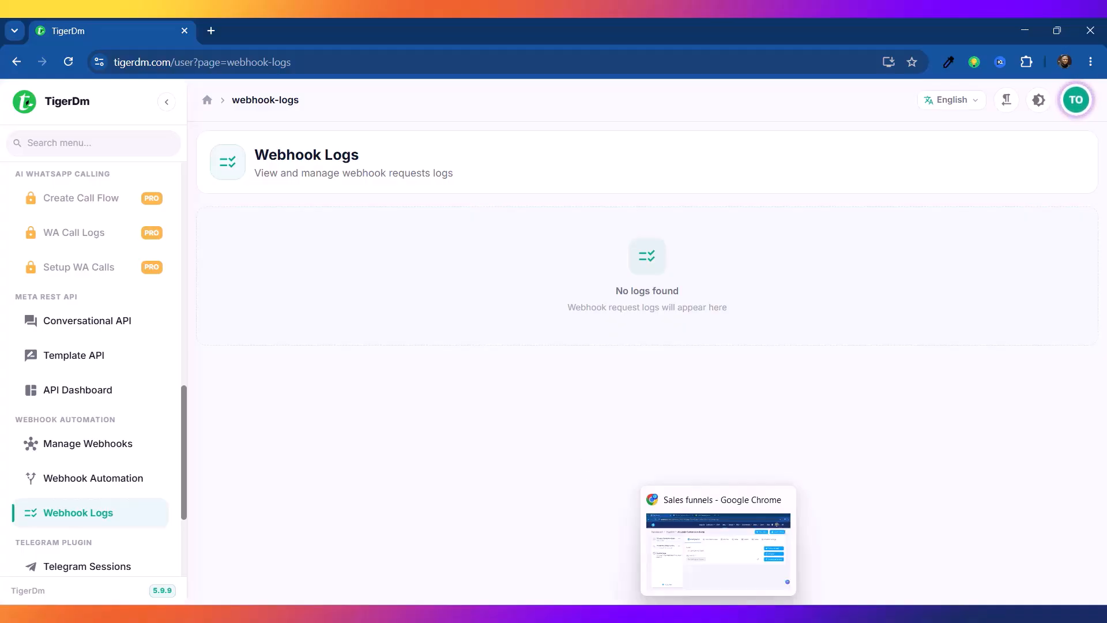
{"action": "left_click", "coordinate": [719, 551]}
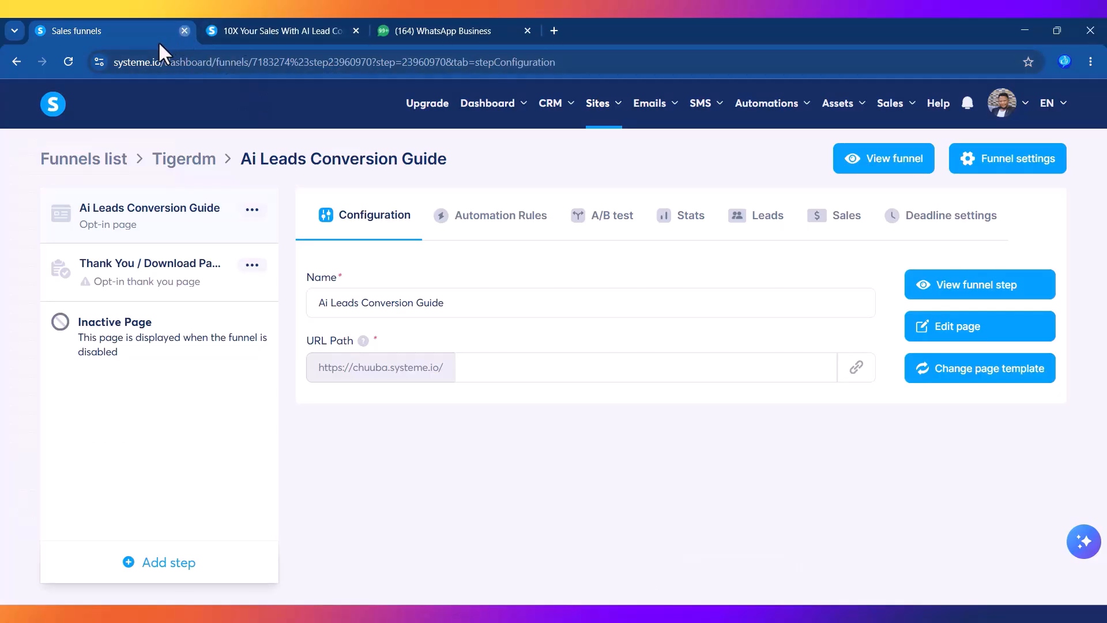
Step: Submit a test sign-up on the live opt-in form using autofilled contact details
{"action": "left_click", "coordinate": [184, 32]}
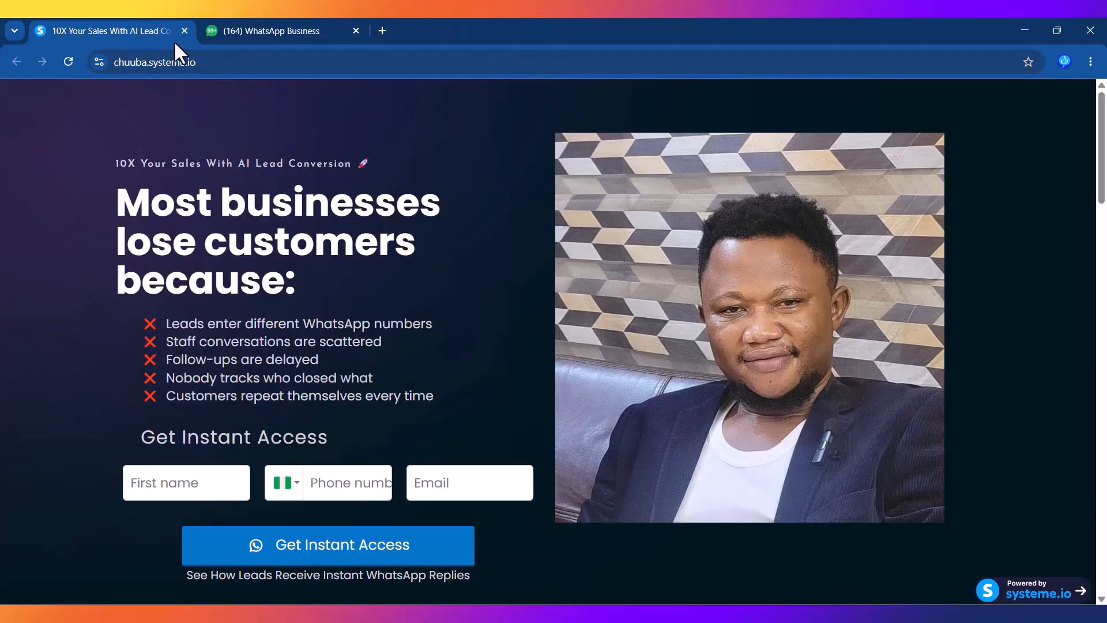
{"action": "left_click", "coordinate": [211, 488]}
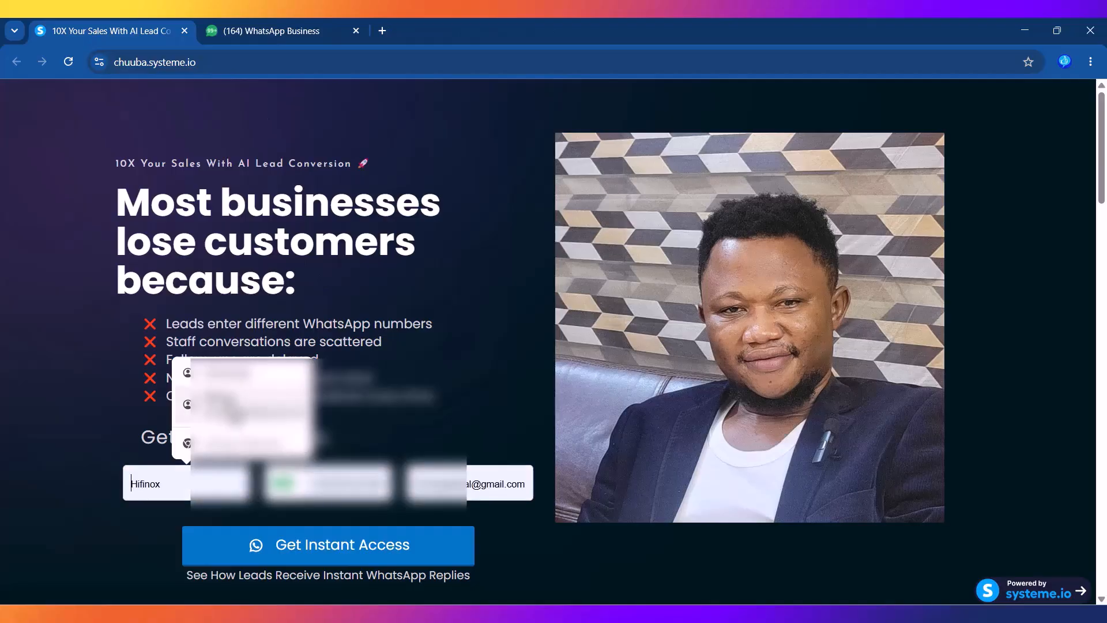
{"action": "left_click", "coordinate": [233, 410]}
{"action": "left_click", "coordinate": [316, 551]}
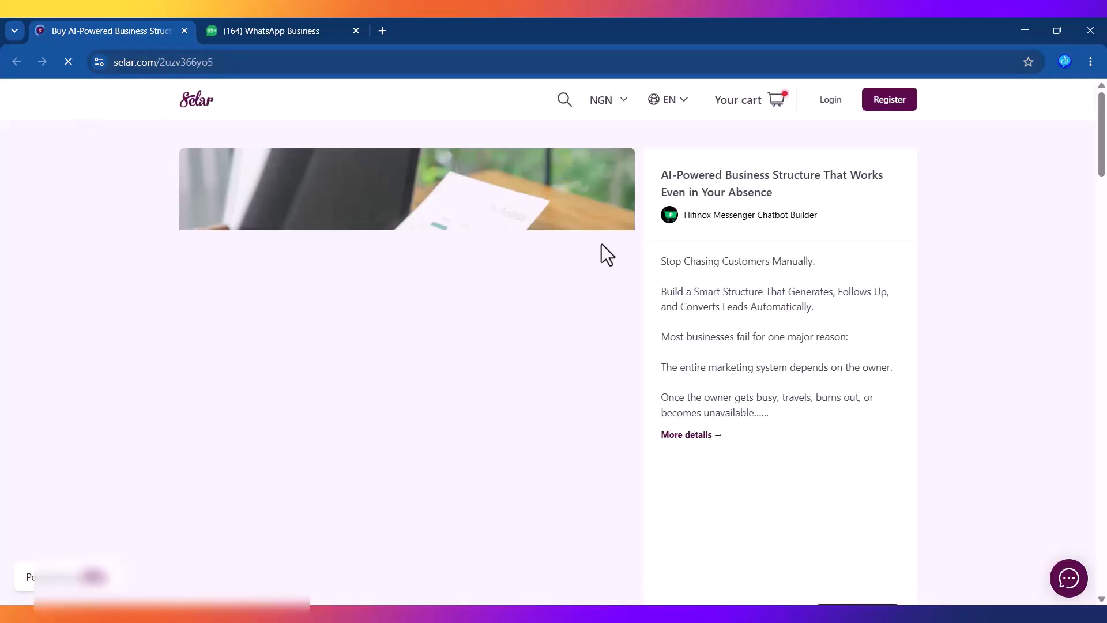
{"action": "left_click", "coordinate": [274, 32]}
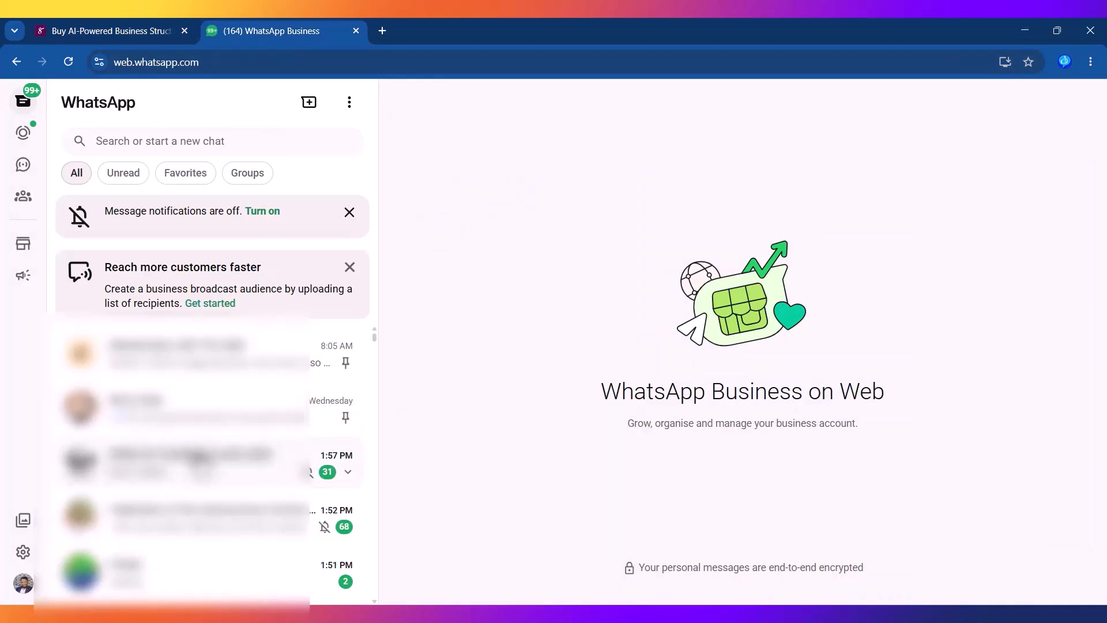
Step: Switch from WhatsApp Business back to the TigerDm Webhook Logs tab
{"action": "left_click", "coordinate": [102, 31]}
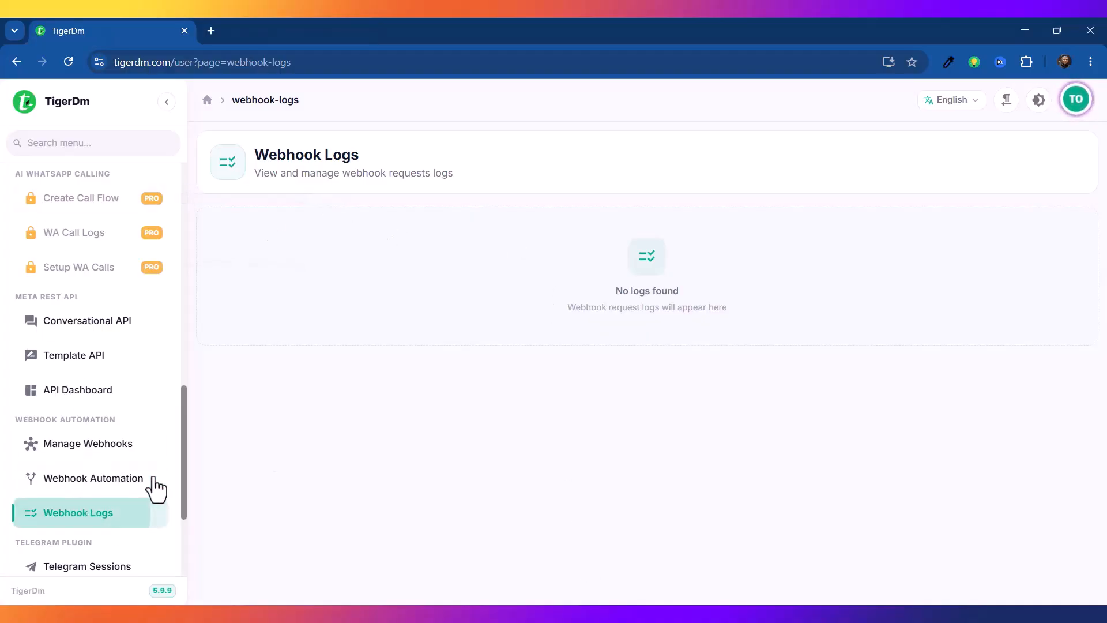
Step: Reload the Webhook Logs to reveal the received 10xsales POST request
{"action": "right_click", "coordinate": [354, 205]}
{"action": "left_click", "coordinate": [400, 263]}
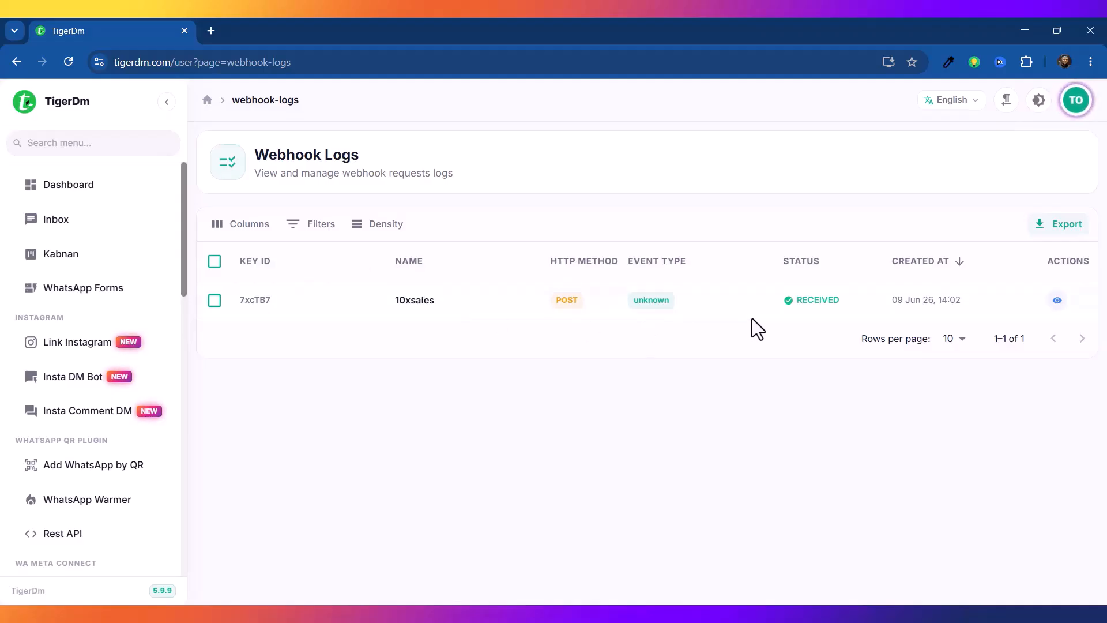
{"action": "left_click", "coordinate": [1058, 301]}
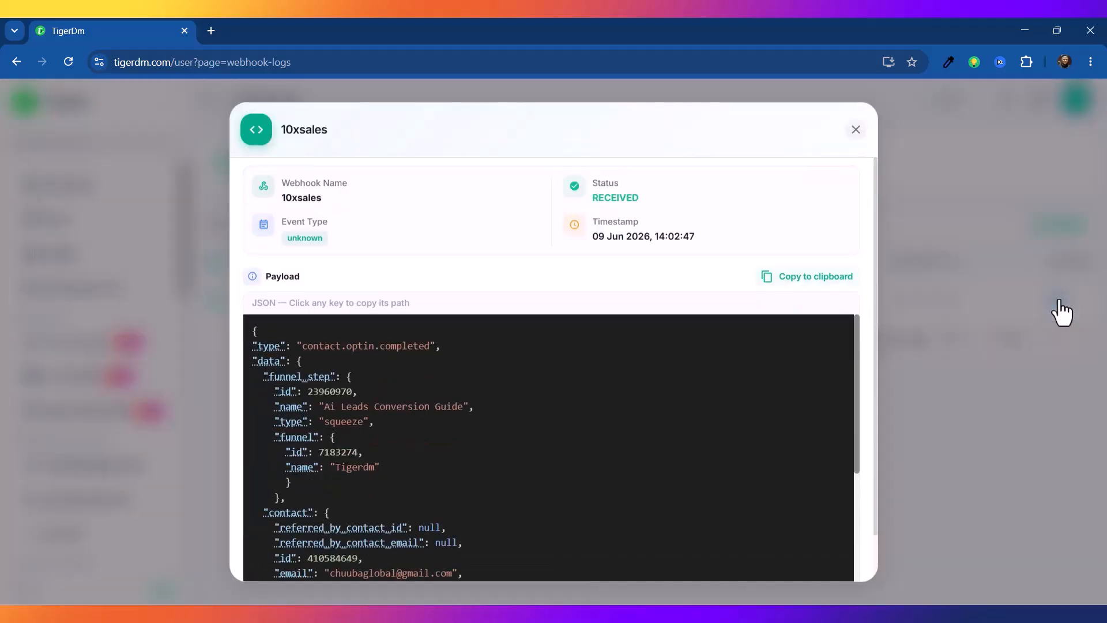
{"action": "left_click", "coordinate": [855, 129]}
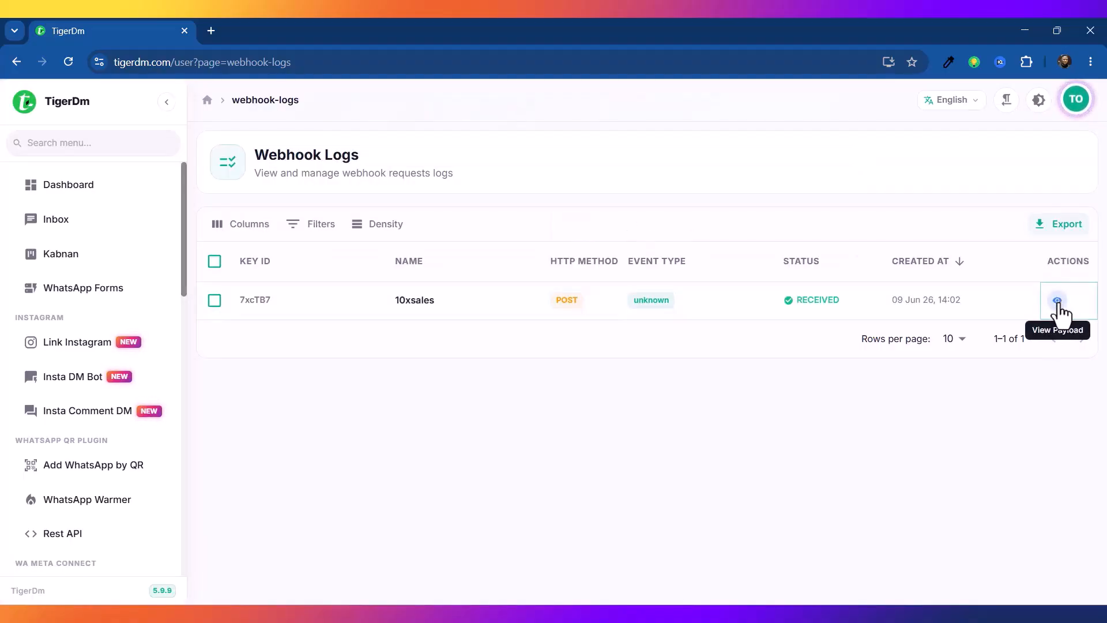
Step: Copy the phone_number and first_name paths from the 10xsales request payload
{"action": "left_click", "coordinate": [1058, 301]}
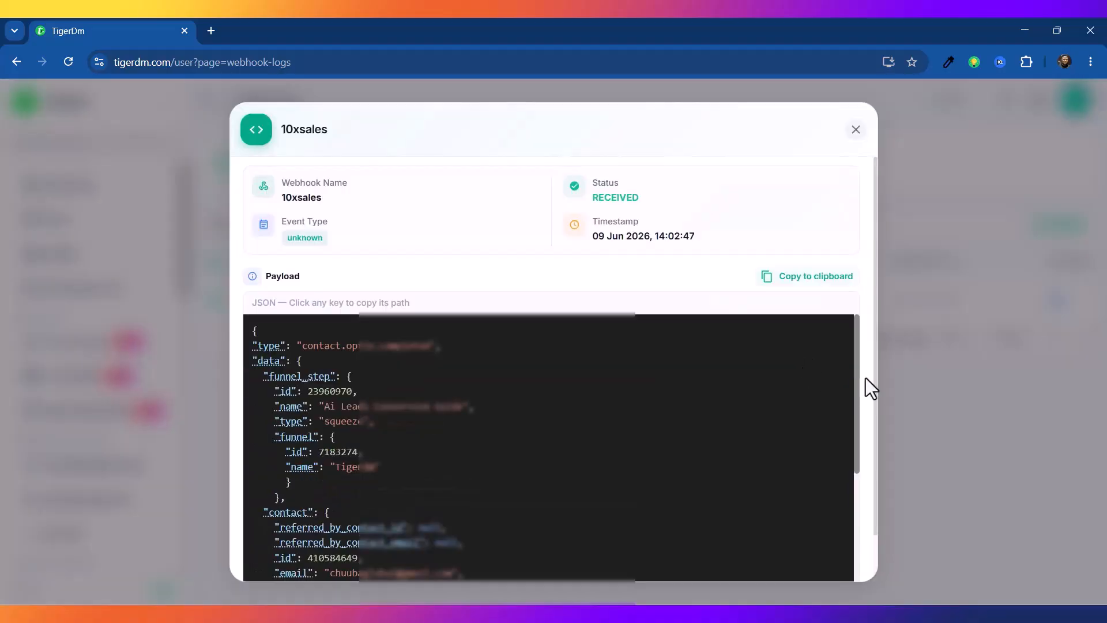
{"action": "left_click_drag", "start_coordinate": [861, 422], "coordinate": [853, 520]}
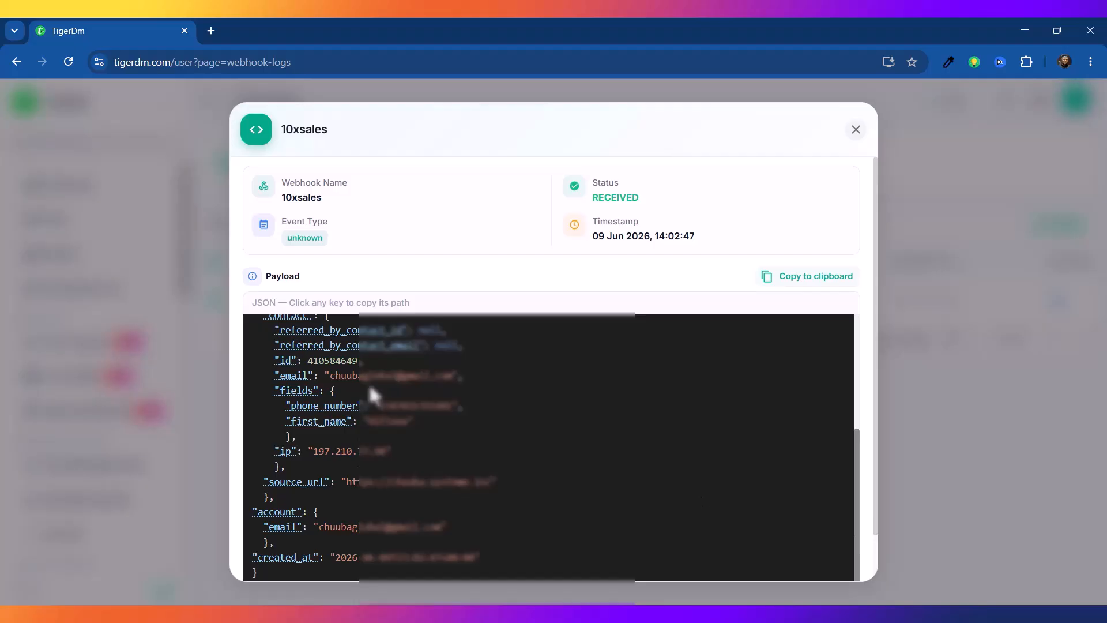
{"action": "left_click", "coordinate": [315, 409]}
{"action": "left_click", "coordinate": [319, 421]}
{"action": "left_click", "coordinate": [352, 408]}
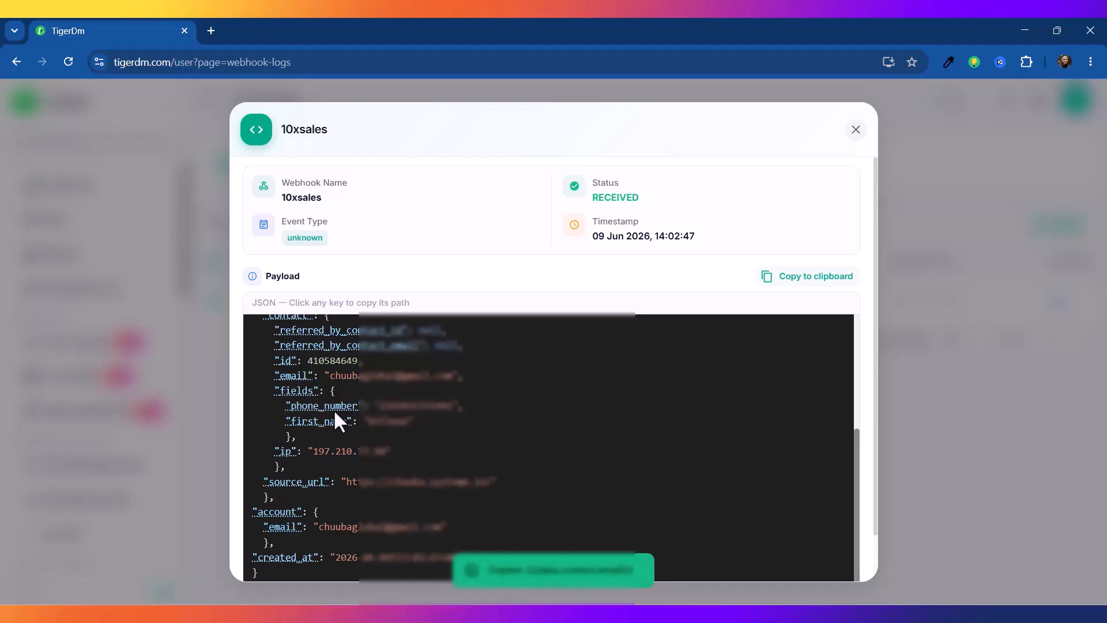
{"action": "left_click", "coordinate": [855, 130]}
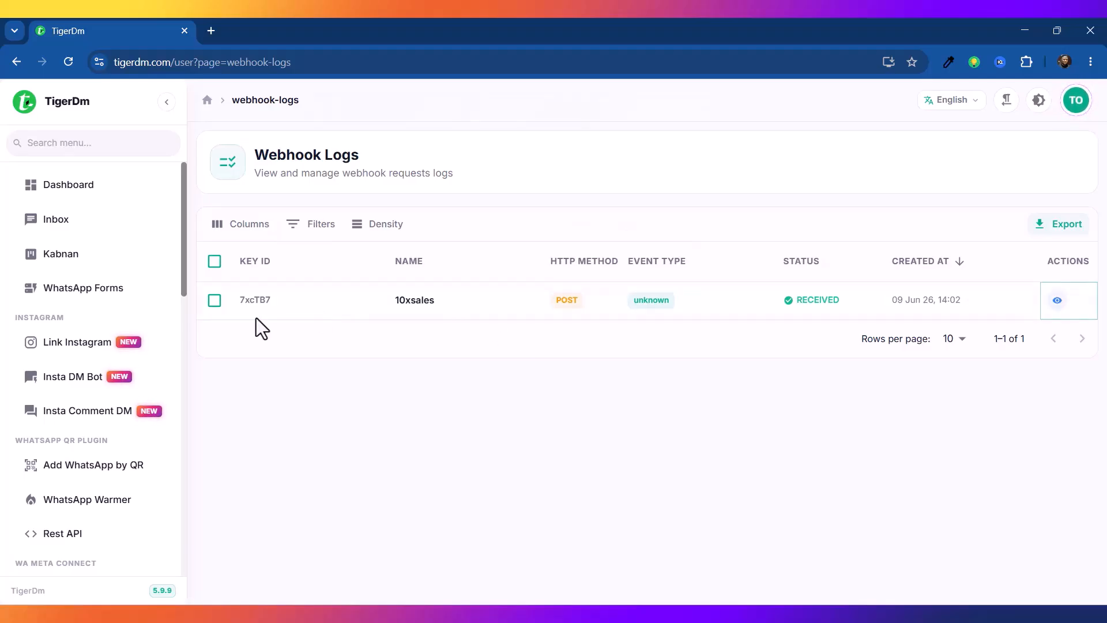
Step: Open Automation Flows and set the Initial Node source to Webhook Automation
{"action": "left_click_drag", "start_coordinate": [178, 256], "coordinate": [188, 326]}
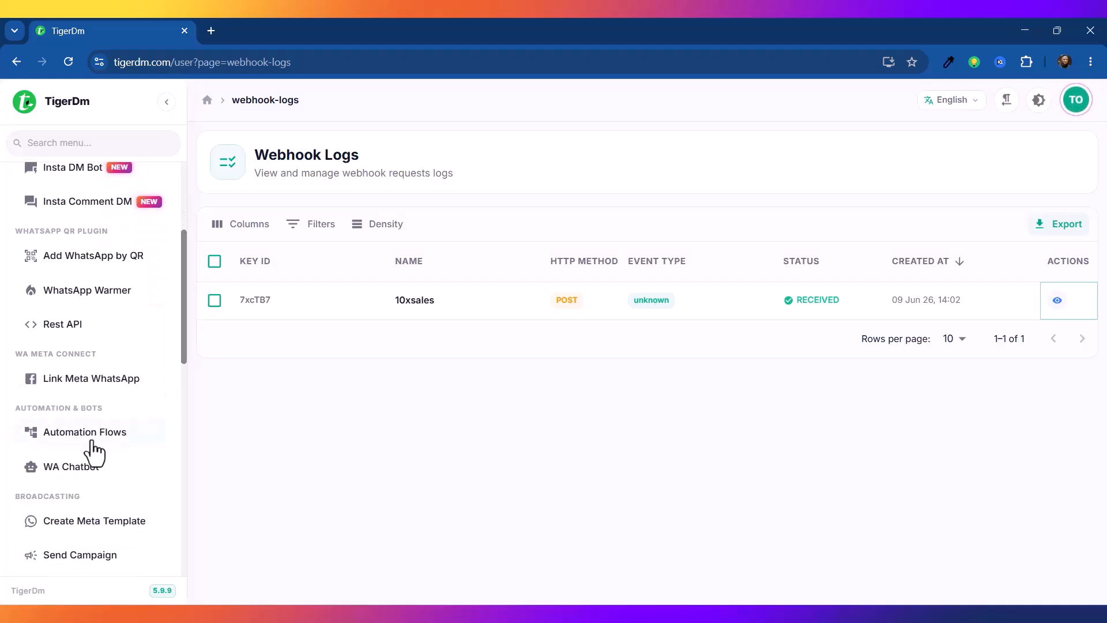
{"action": "left_click", "coordinate": [68, 440]}
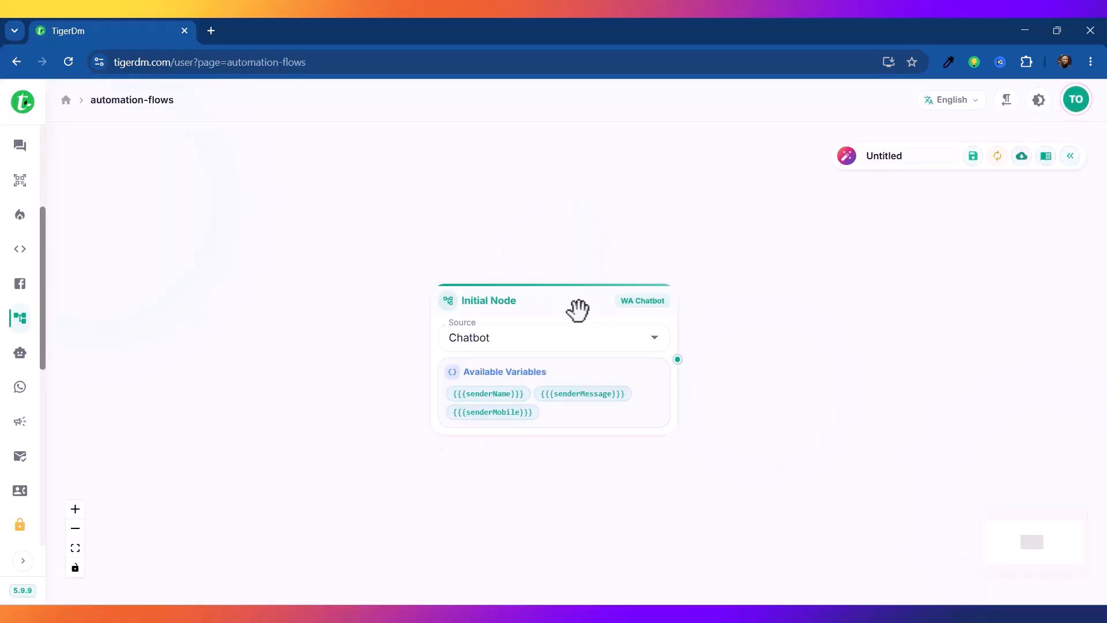
{"action": "left_click_drag", "start_coordinate": [577, 312], "coordinate": [412, 217]}
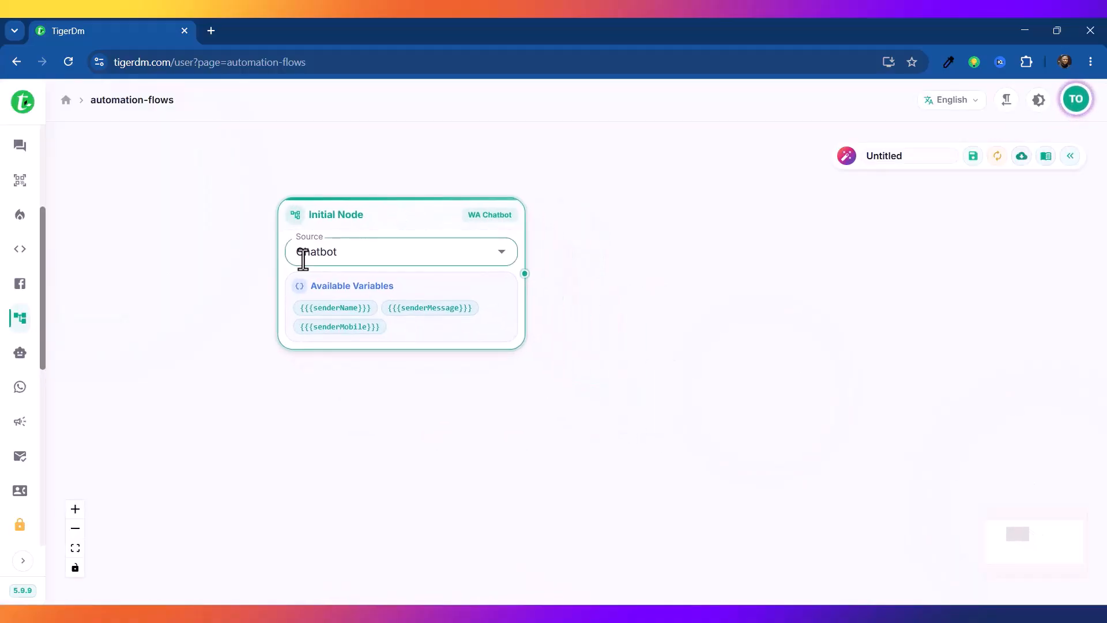
{"action": "left_click", "coordinate": [503, 263]}
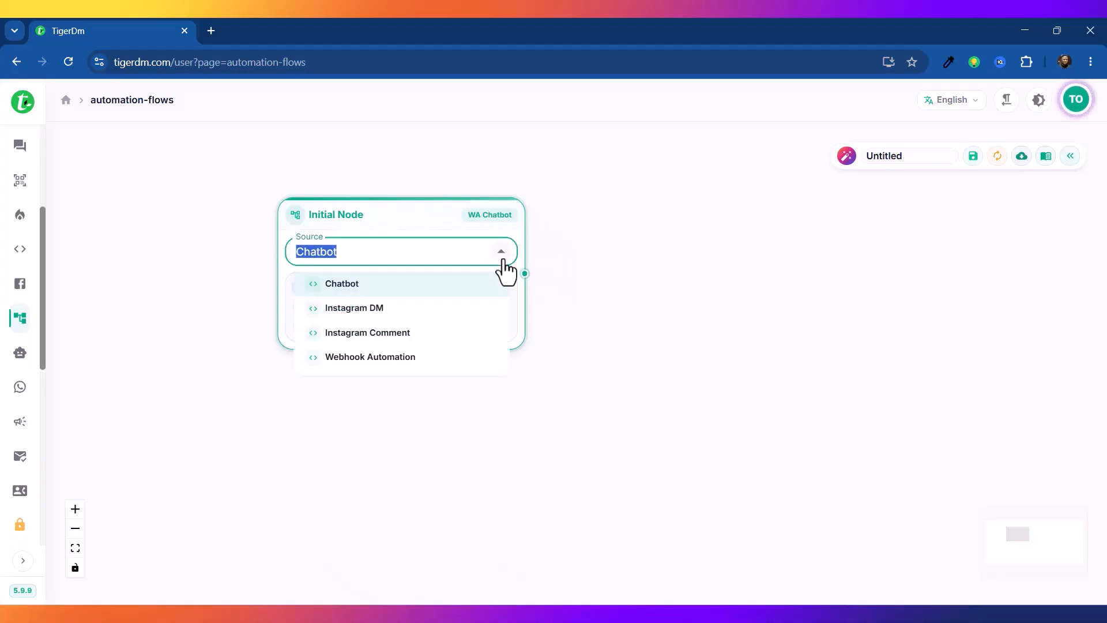
{"action": "left_click", "coordinate": [353, 359]}
Step: Set Phone Number Path to {{{data.contact.fields.phone_number}}} and collapse the Webhook Variables docs
{"action": "left_click_drag", "start_coordinate": [401, 214], "coordinate": [394, 176]}
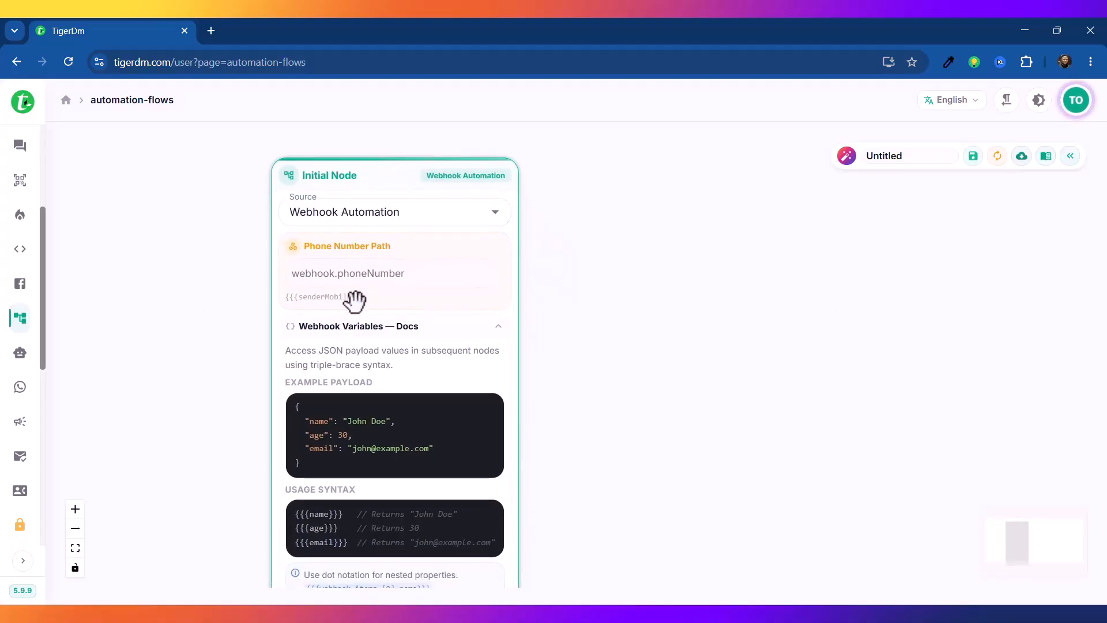
{"action": "left_click", "coordinate": [378, 275]}
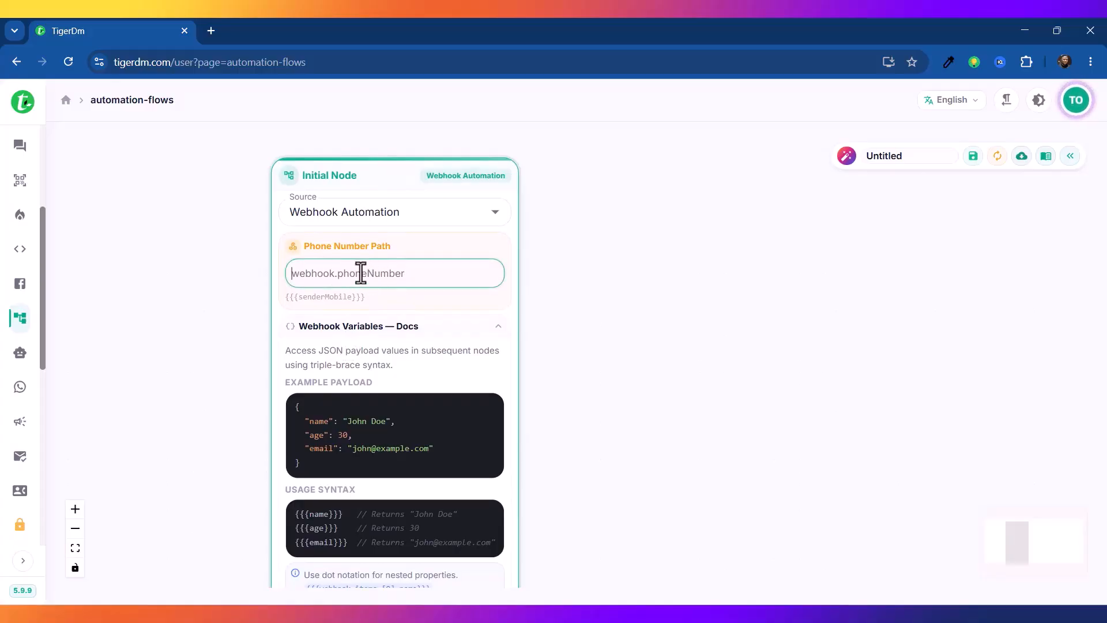
{"action": "key", "text": "ctrl+v"}
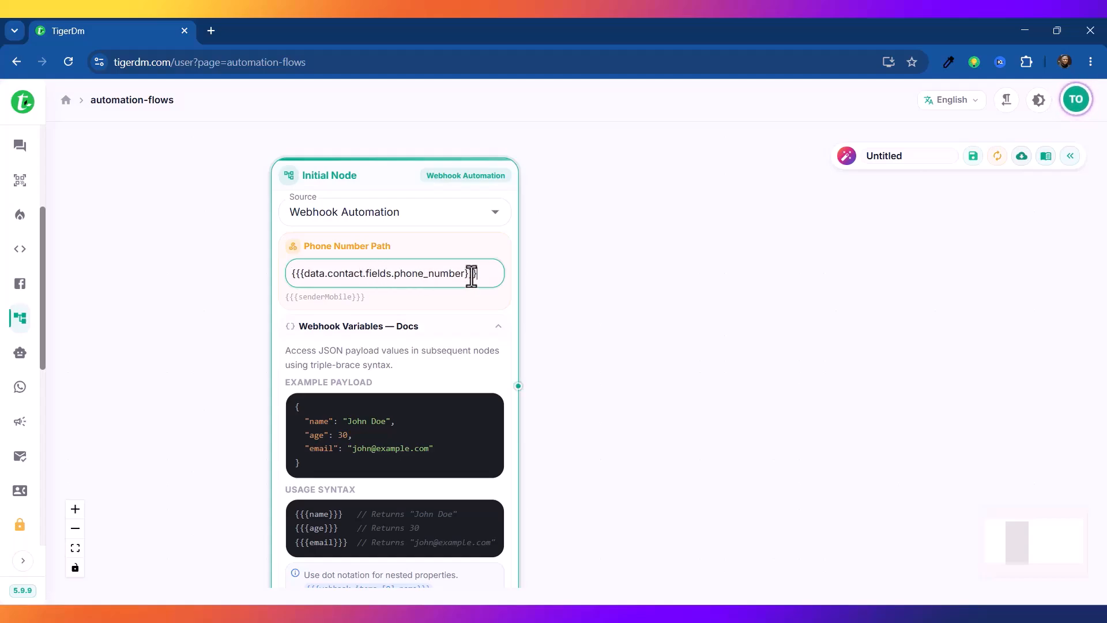
{"action": "left_click", "coordinate": [500, 329]}
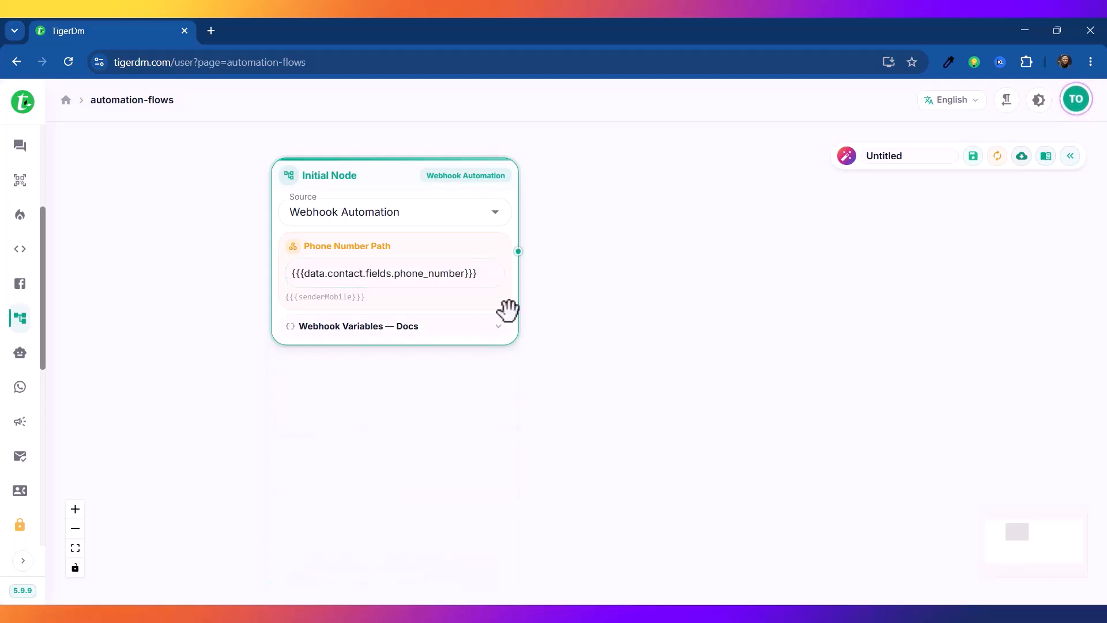
{"action": "left_click_drag", "start_coordinate": [383, 173], "coordinate": [343, 257]}
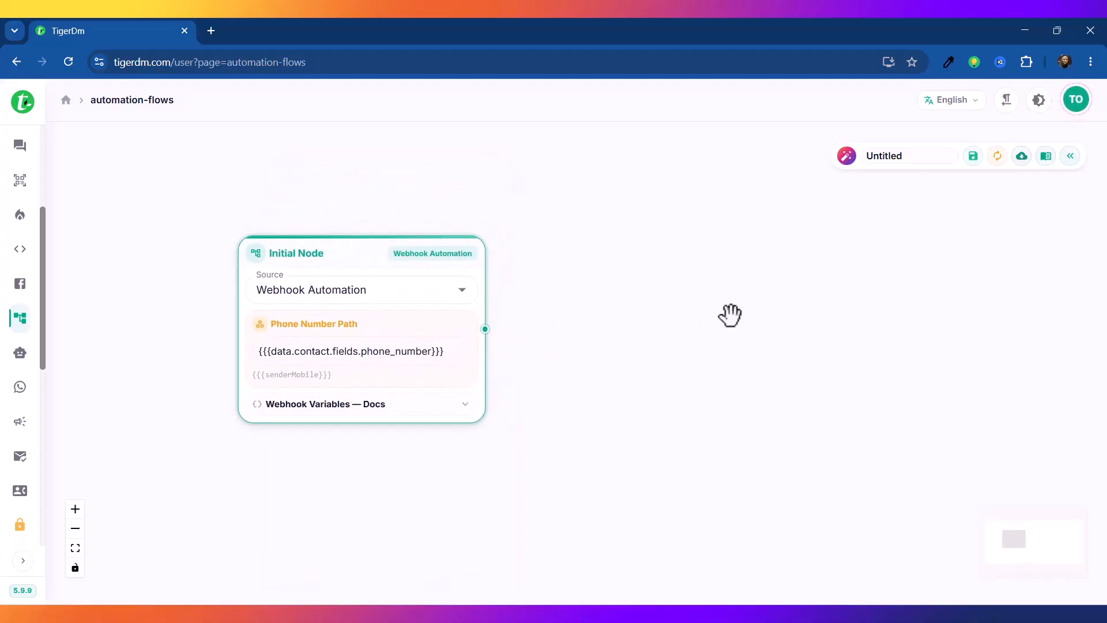
Step: Add a Send Message node right of the trigger, sending from the connected WhatsApp number
{"action": "left_click", "coordinate": [1070, 157]}
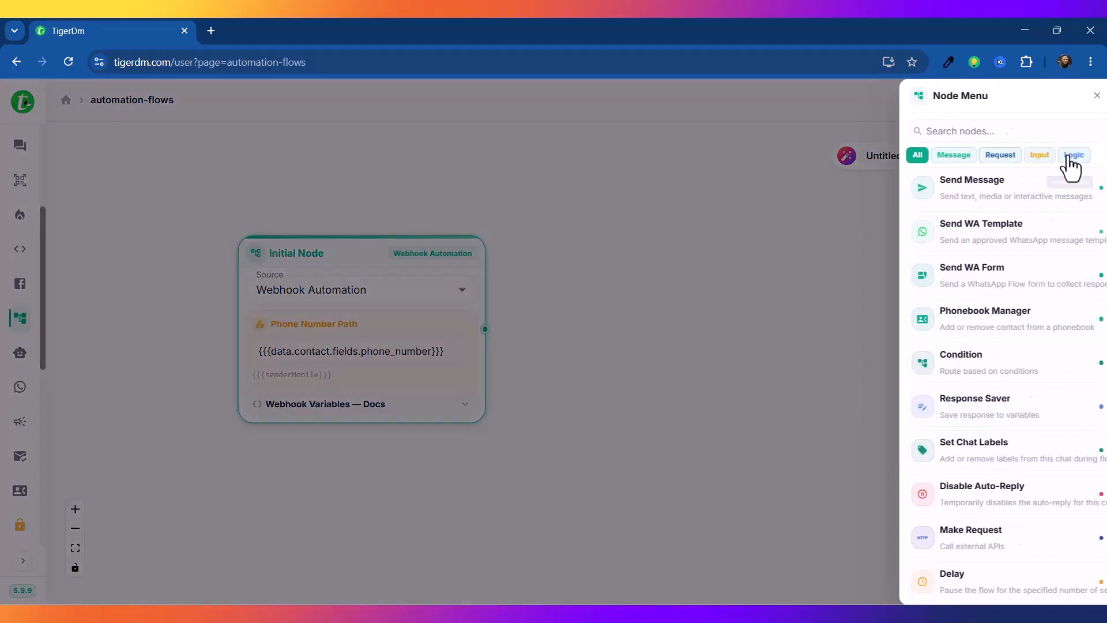
{"action": "left_click", "coordinate": [988, 195]}
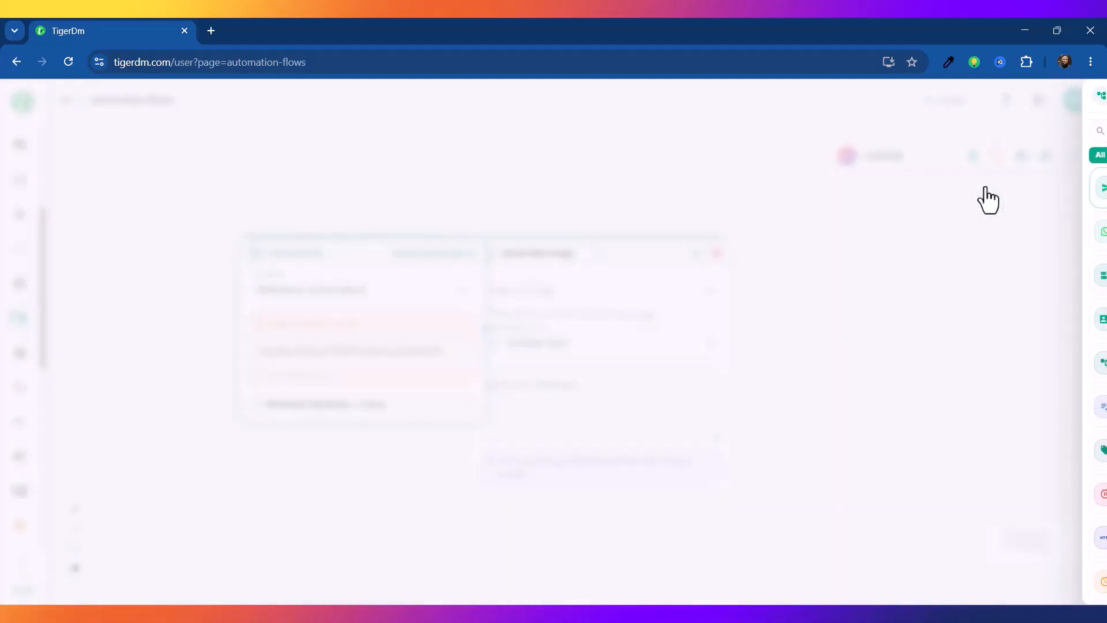
{"action": "left_click_drag", "start_coordinate": [698, 242], "coordinate": [730, 237]}
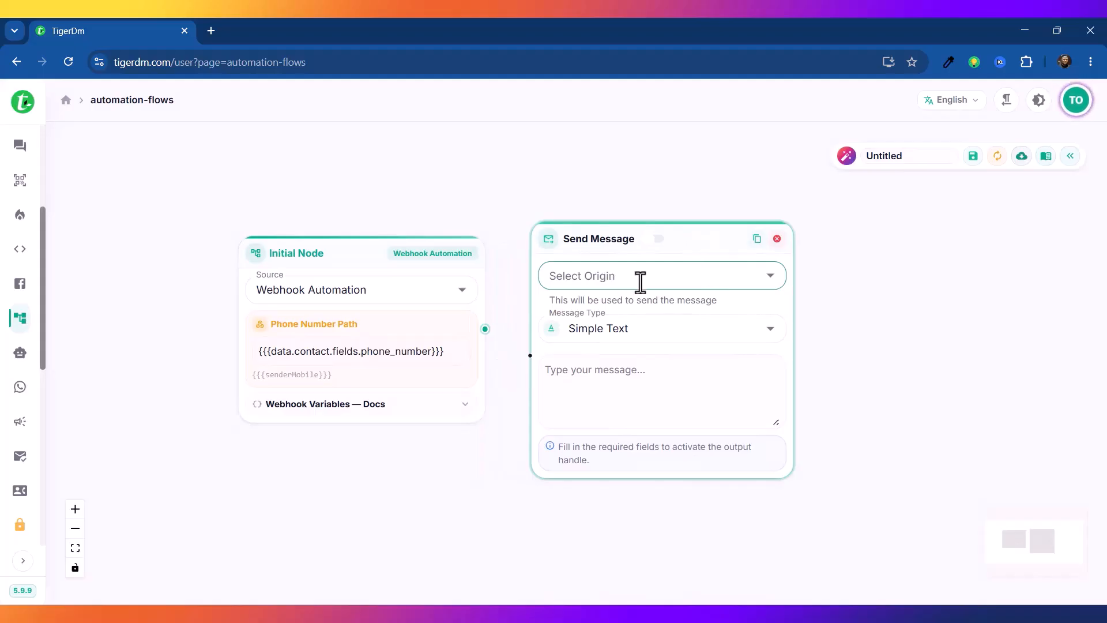
{"action": "left_click", "coordinate": [767, 280]}
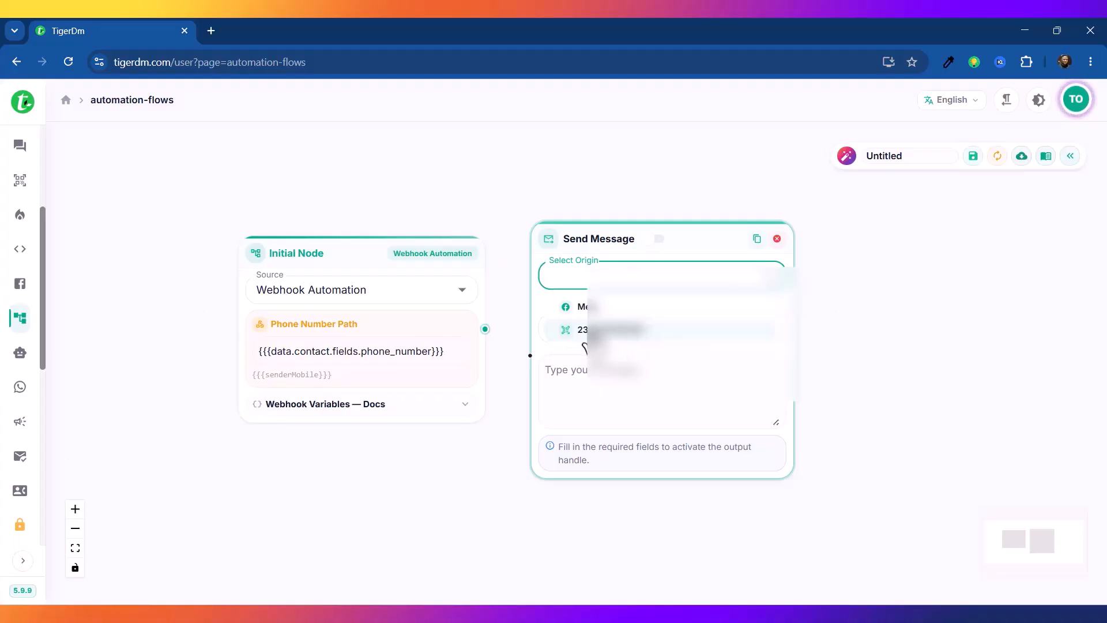
{"action": "left_click", "coordinate": [587, 333]}
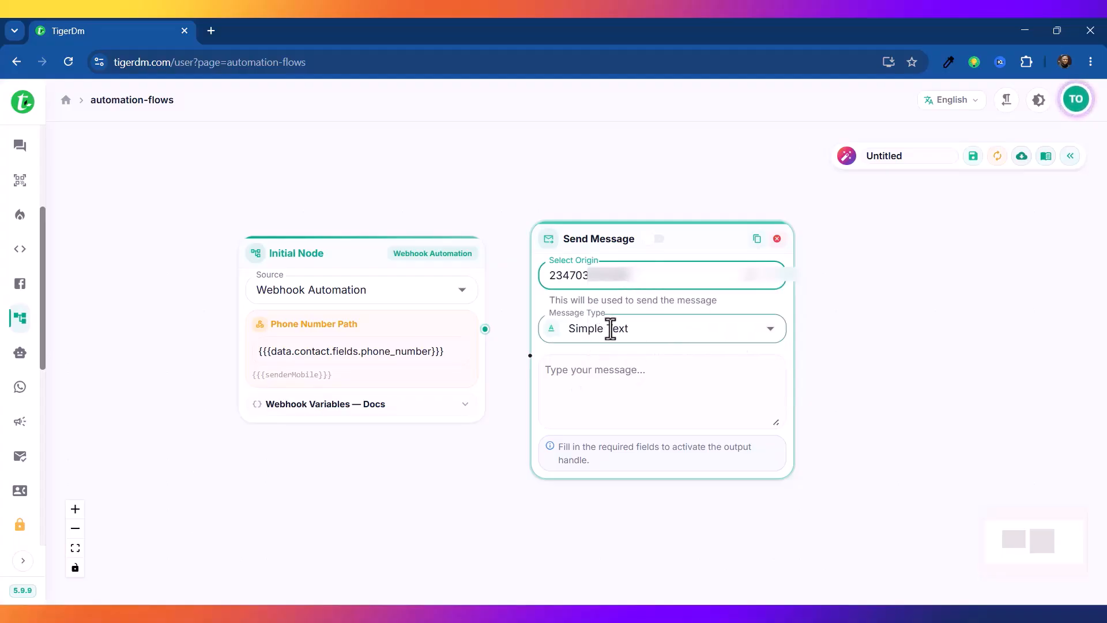
{"action": "left_click", "coordinate": [565, 376]}
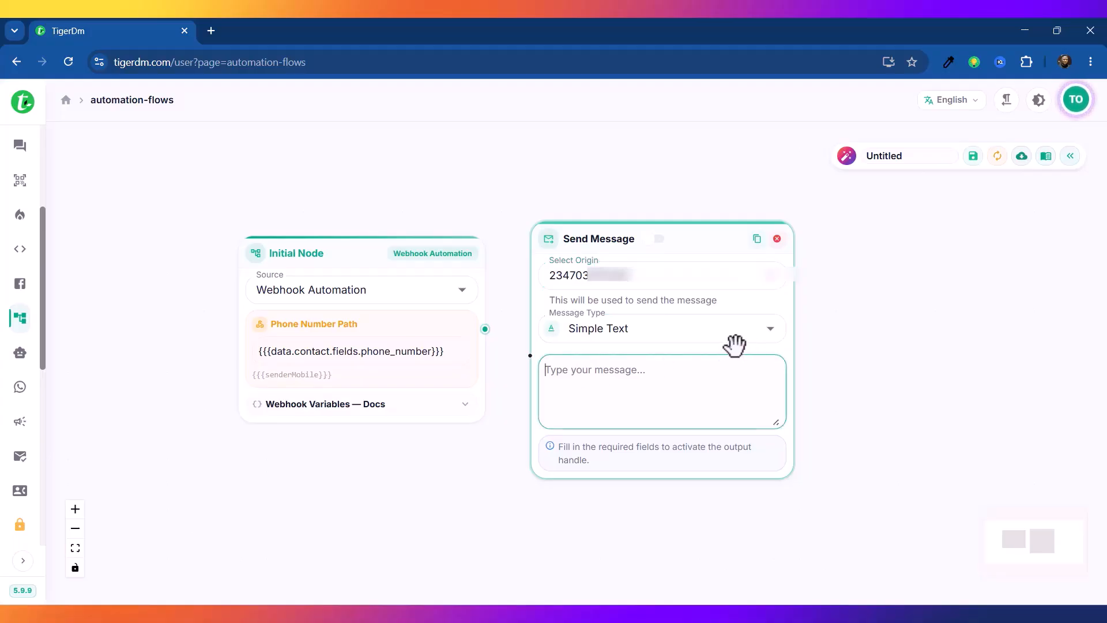
{"action": "left_click", "coordinate": [766, 333]}
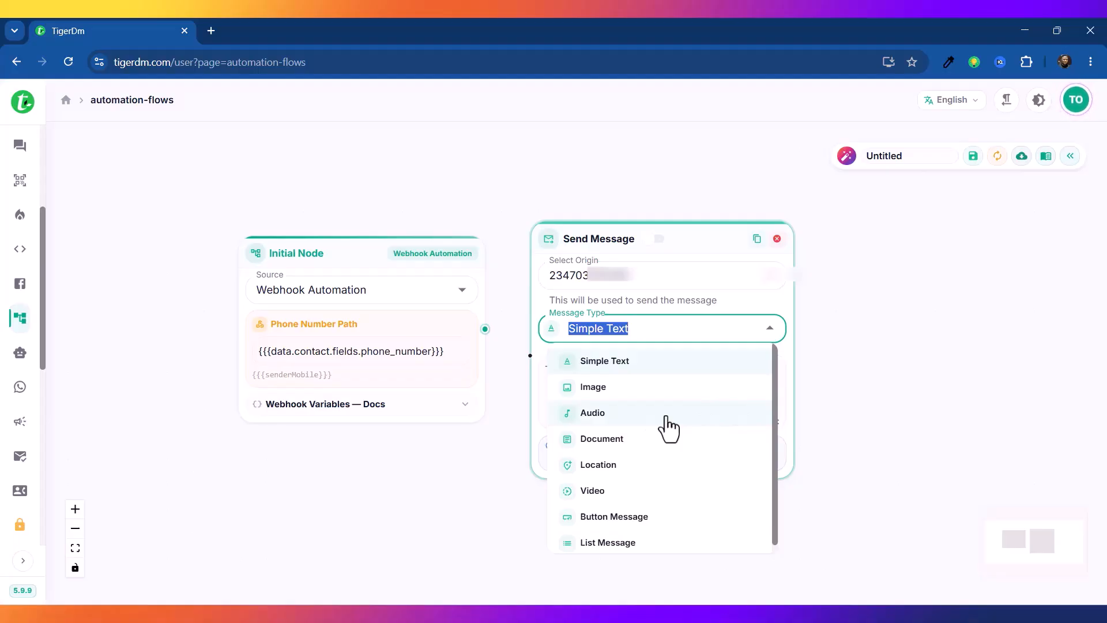
Step: Choose Simple Text and write the Hello {{first_name}} paid-class message, fixing the 'payment' typo
{"action": "left_click", "coordinate": [602, 362]}
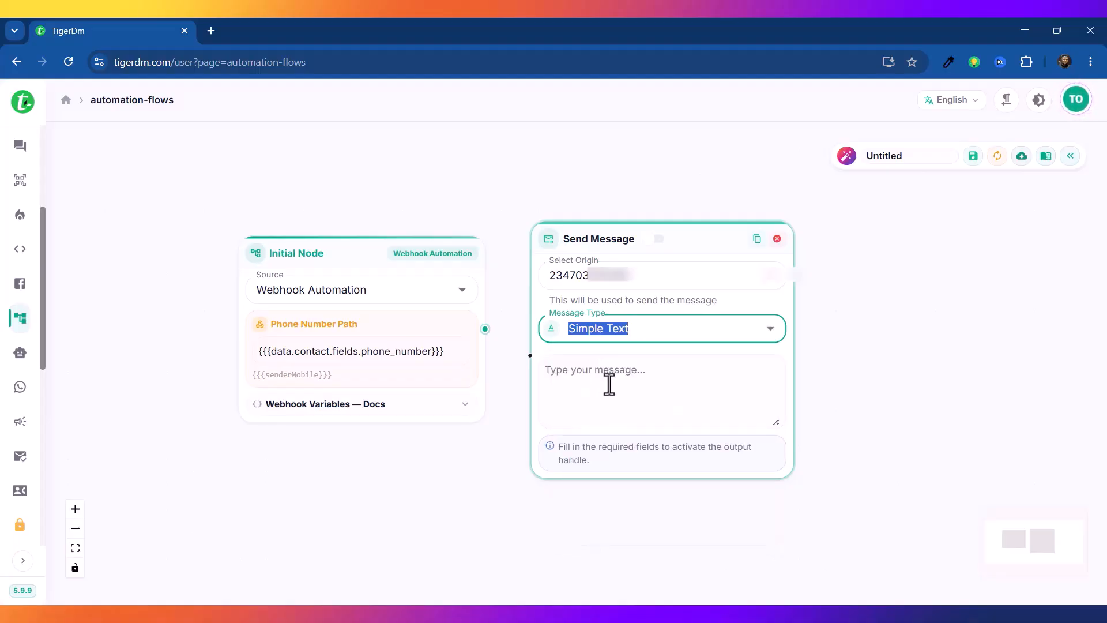
{"action": "type", "text": "Hello"}
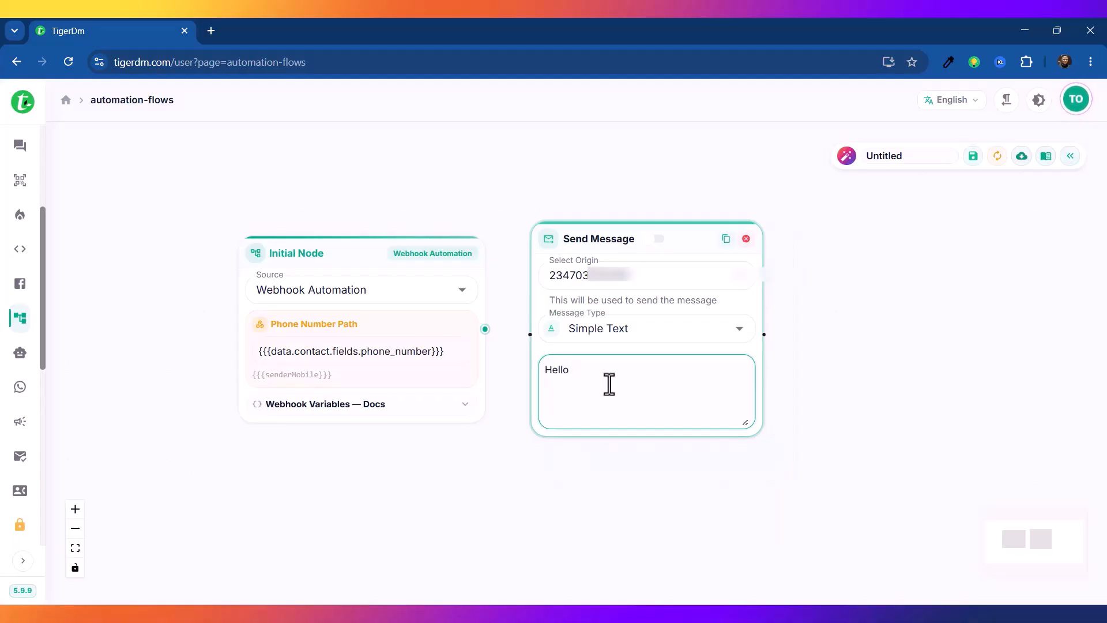
{"action": "key", "text": "super+v"}
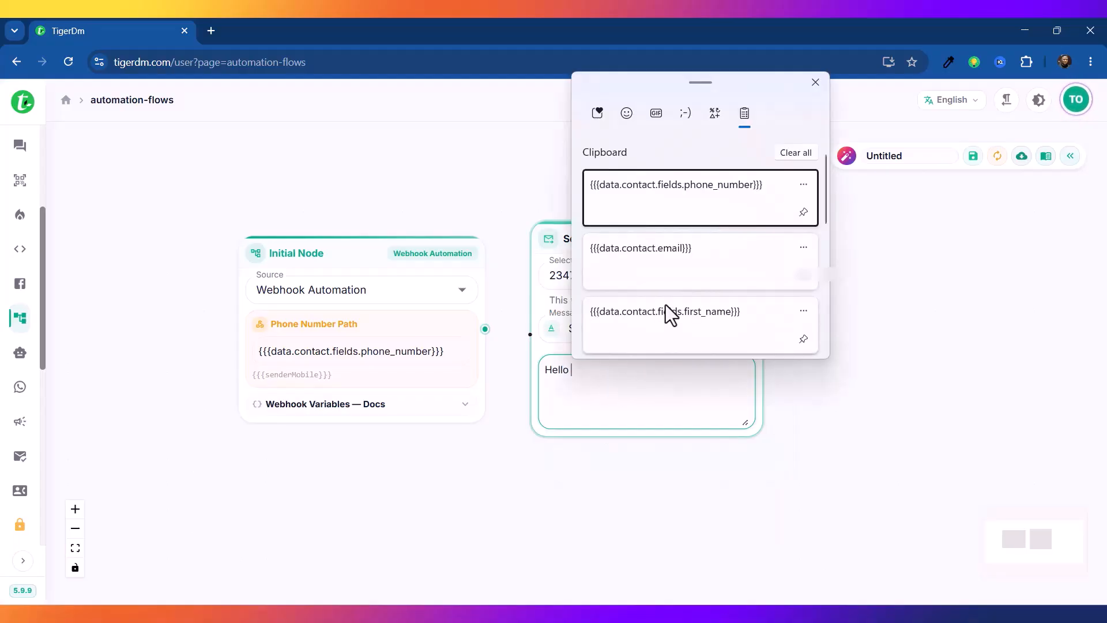
{"action": "left_click", "coordinate": [704, 324]}
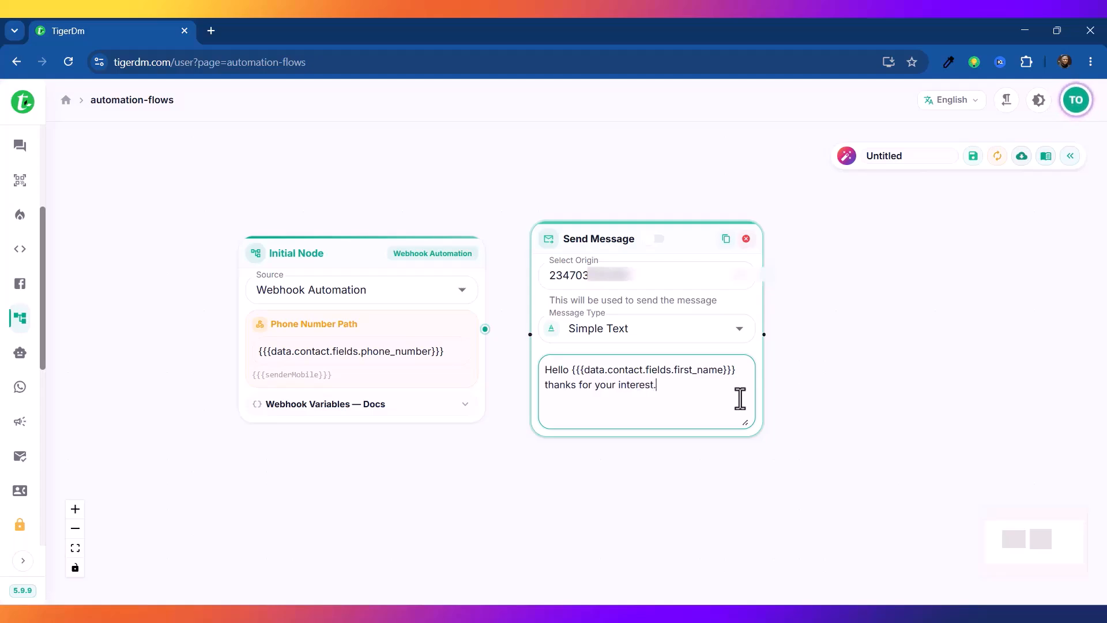
{"action": "type", "text": "yment below to join the paid class"}
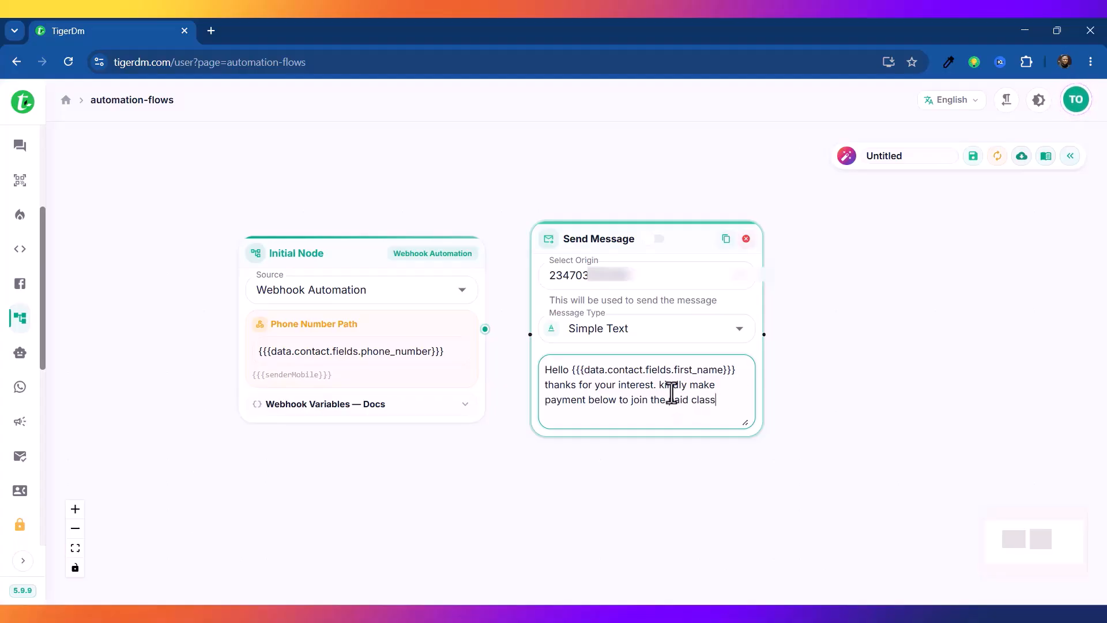
{"action": "key", "text": "BackSpace"}
{"action": "type", "text": "n"}
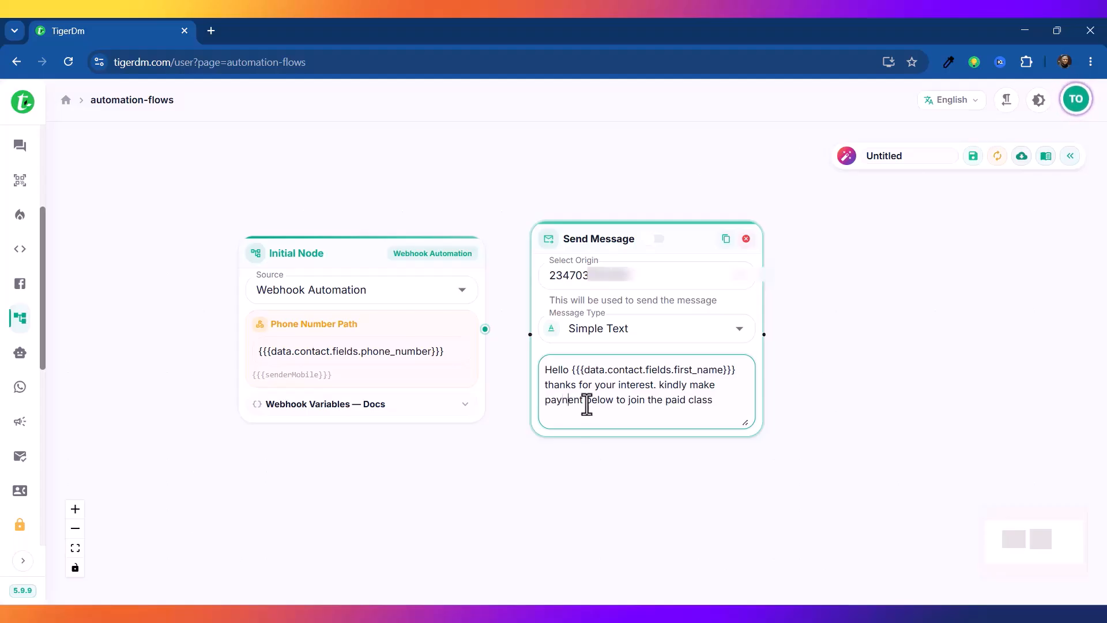
Step: Connect Initial Node to Send Message and add 'you can use your email {{{data.contact.email}}} as your login details'
{"action": "left_click_drag", "start_coordinate": [689, 233], "coordinate": [710, 256]}
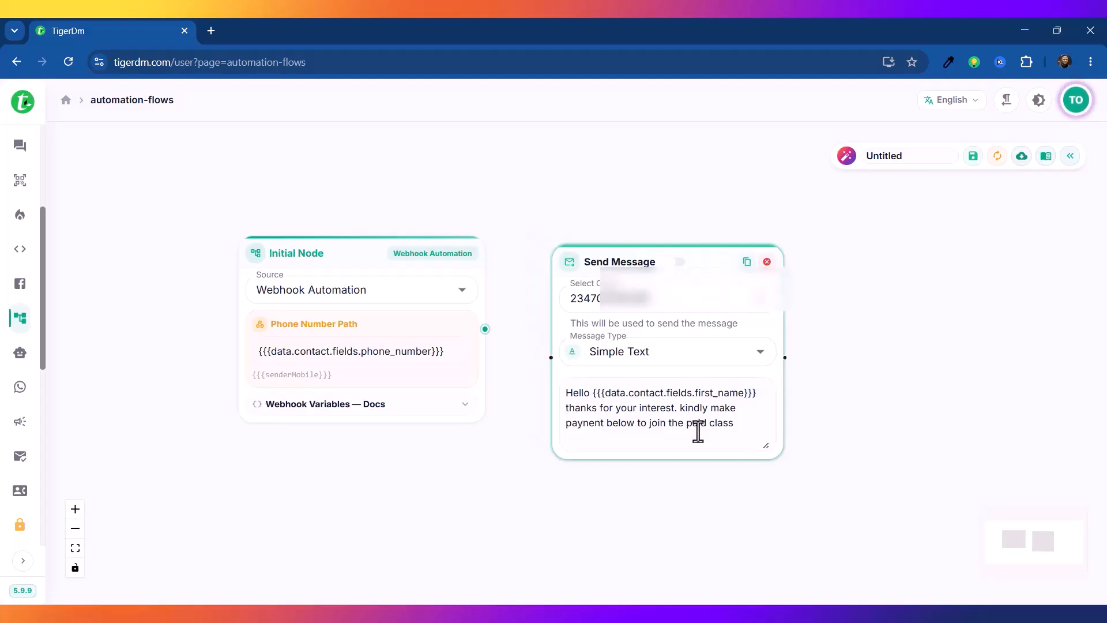
{"action": "left_click_drag", "start_coordinate": [485, 329], "coordinate": [551, 357]}
{"action": "left_click", "coordinate": [738, 421]}
{"action": "key", "text": "Return"}
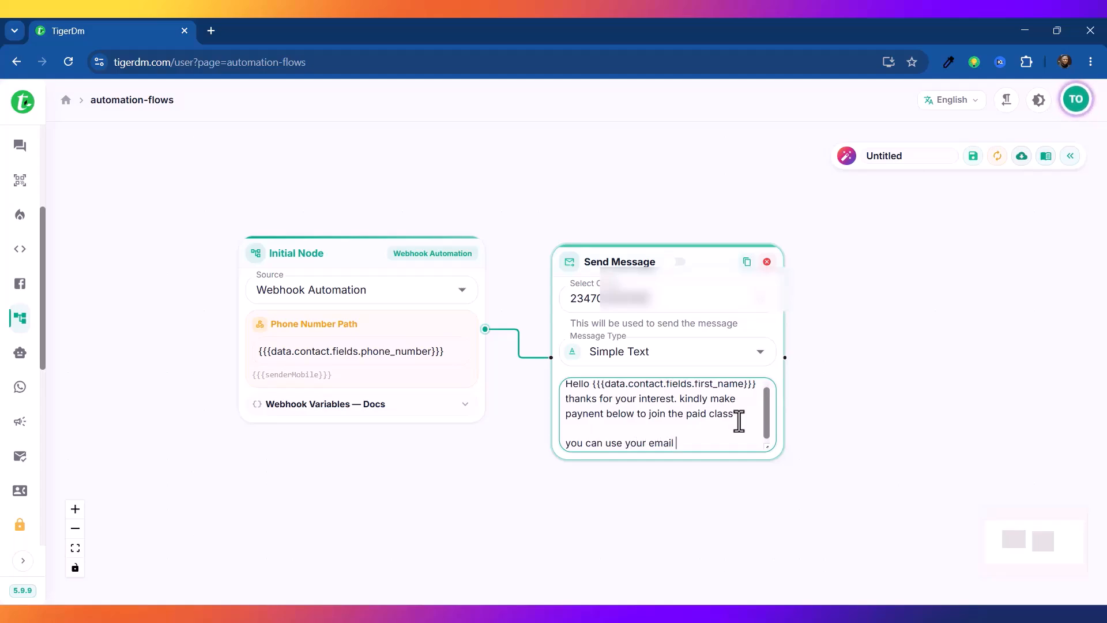
{"action": "type", "text": "you can use your email"}
{"action": "key", "text": "super+v"}
{"action": "left_click", "coordinate": [741, 330]}
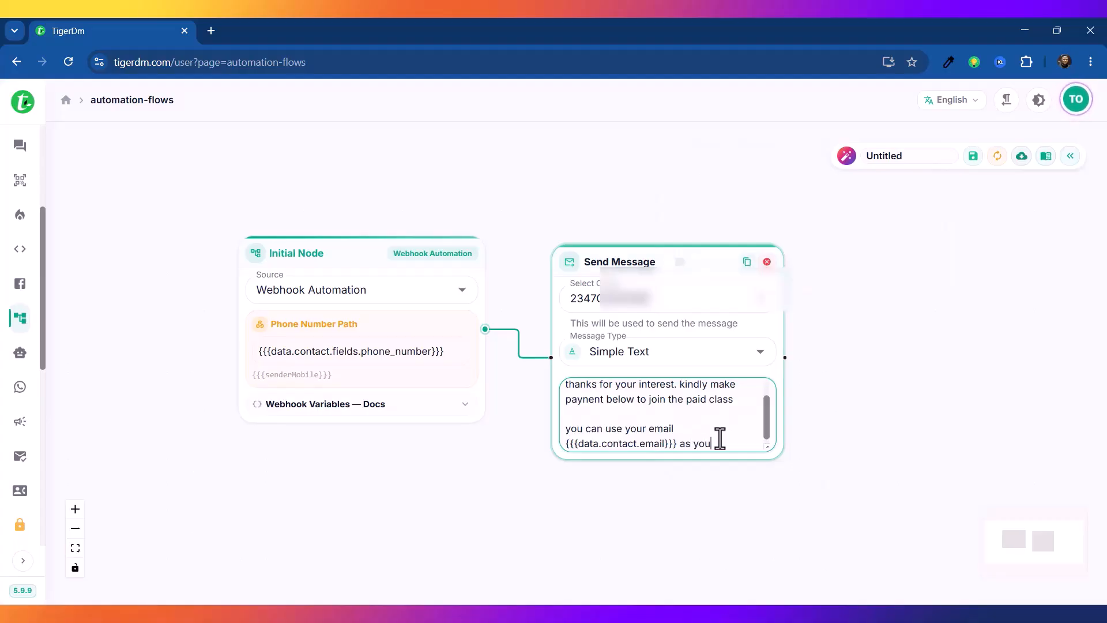
{"action": "type", "text": "as your login details"}
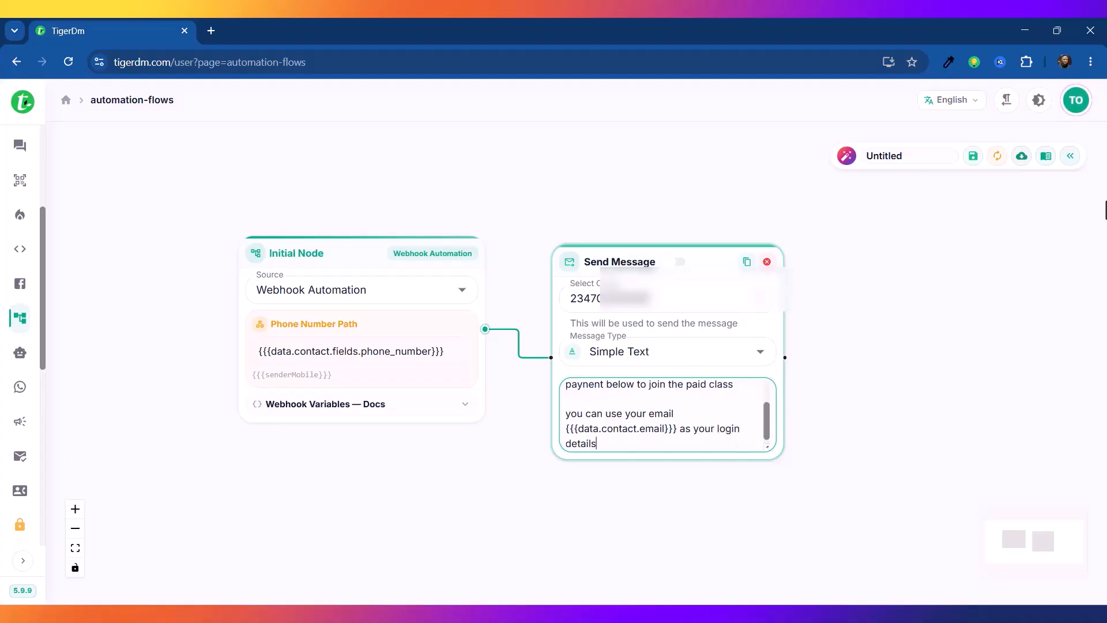
{"action": "left_click", "coordinate": [918, 157]}
{"action": "type", "text": "systemeio"}
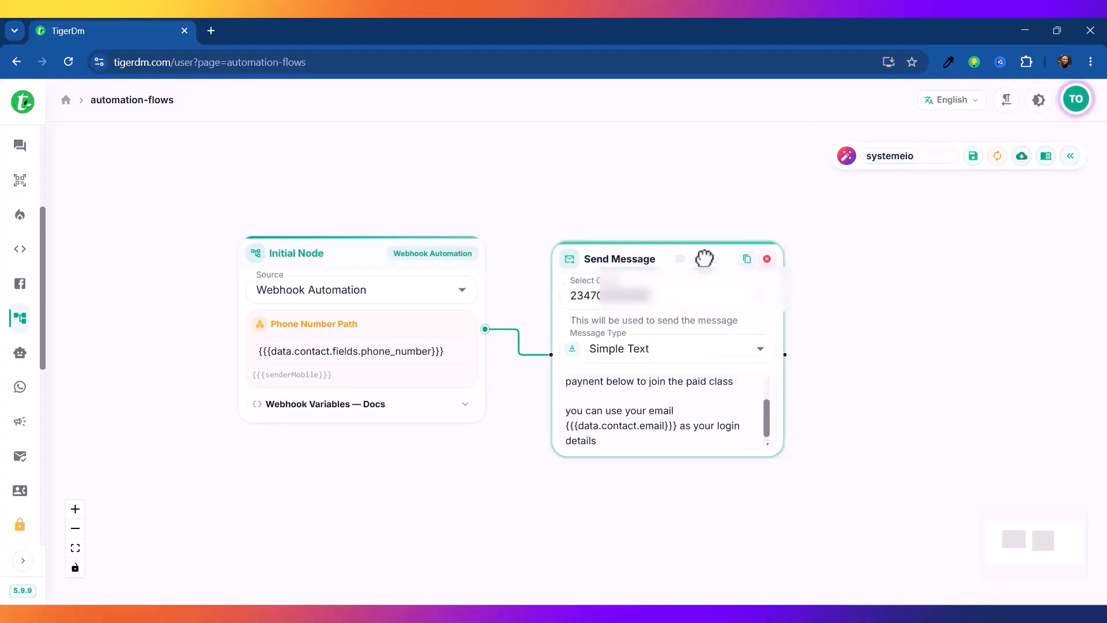
Step: Save the systemeio flow and expand the labelled sidebar down to Webhook Automation
{"action": "left_click_drag", "start_coordinate": [706, 269], "coordinate": [708, 256]}
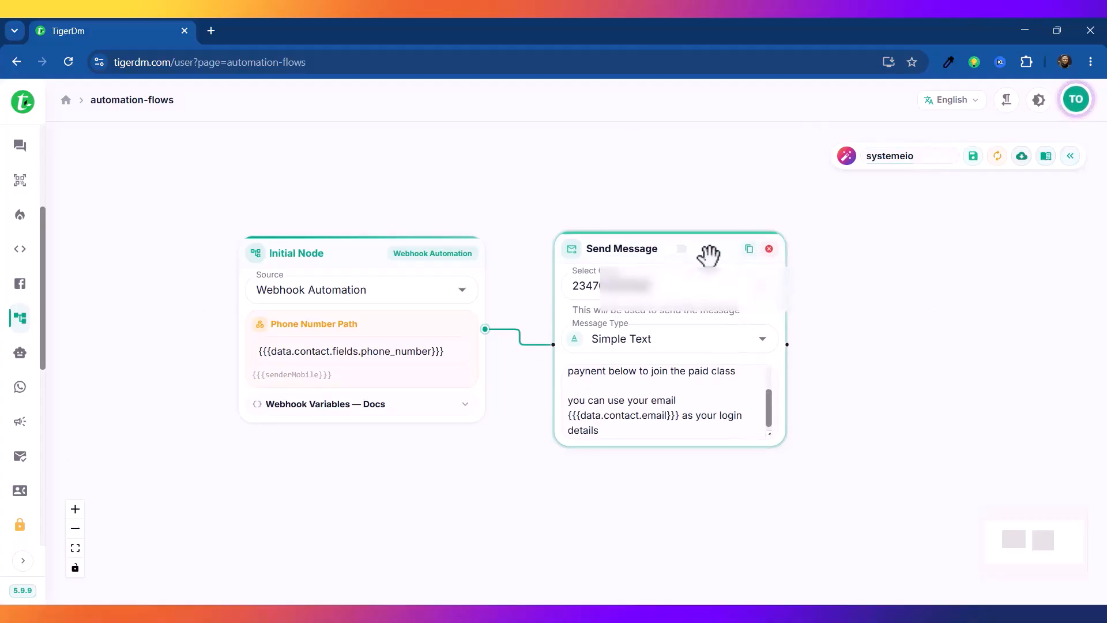
{"action": "left_click", "coordinate": [978, 180]}
{"action": "left_click", "coordinate": [23, 560]}
{"action": "left_click_drag", "start_coordinate": [185, 306], "coordinate": [181, 476]}
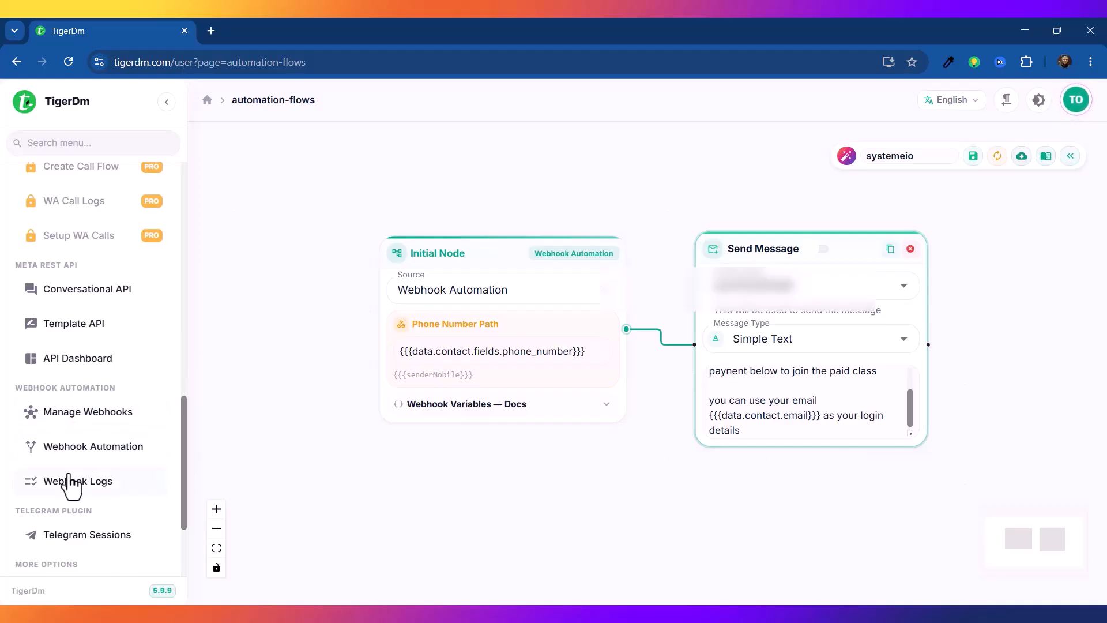
Step: Create webhook 'systemeio' with origin 10xsales linked to the systemeio flow, and save it
{"action": "left_click", "coordinate": [81, 449]}
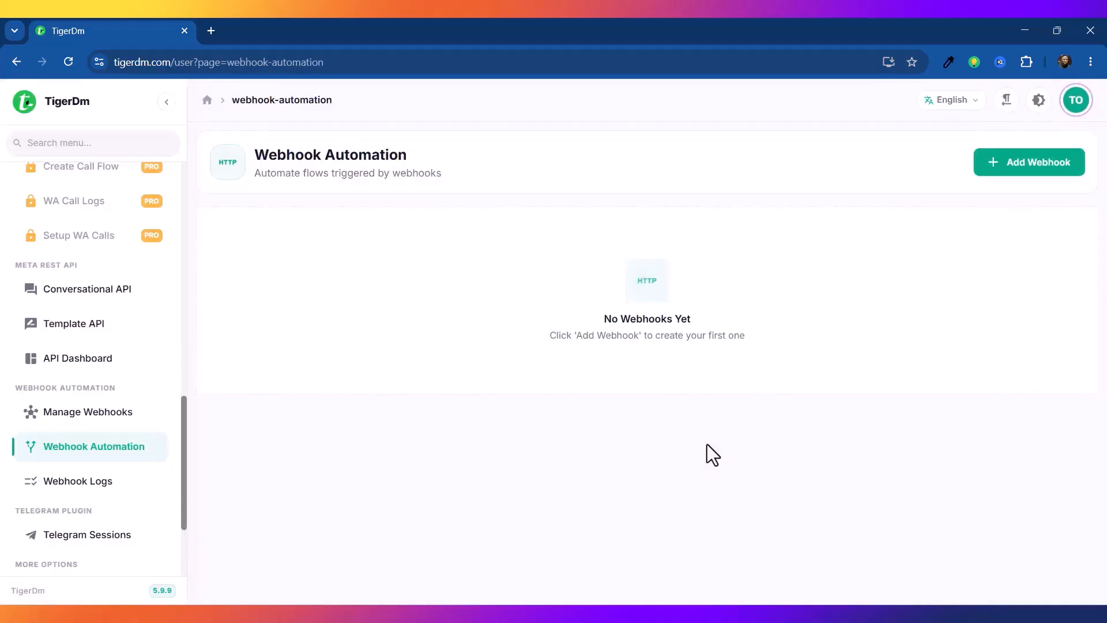
{"action": "left_click", "coordinate": [1036, 168]}
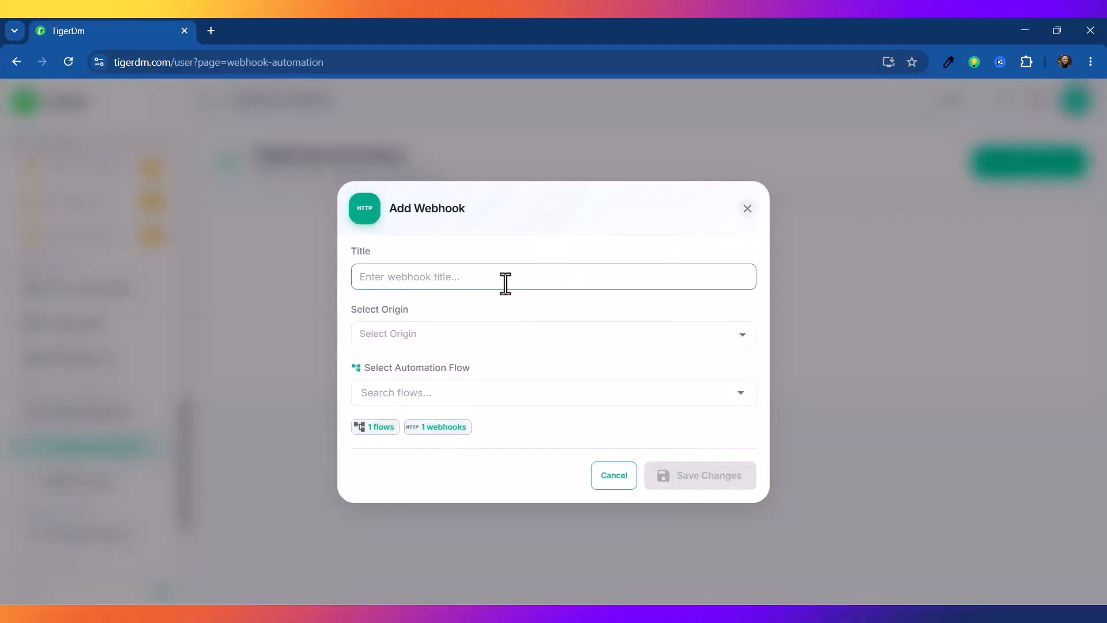
{"action": "type", "text": "systemeio"}
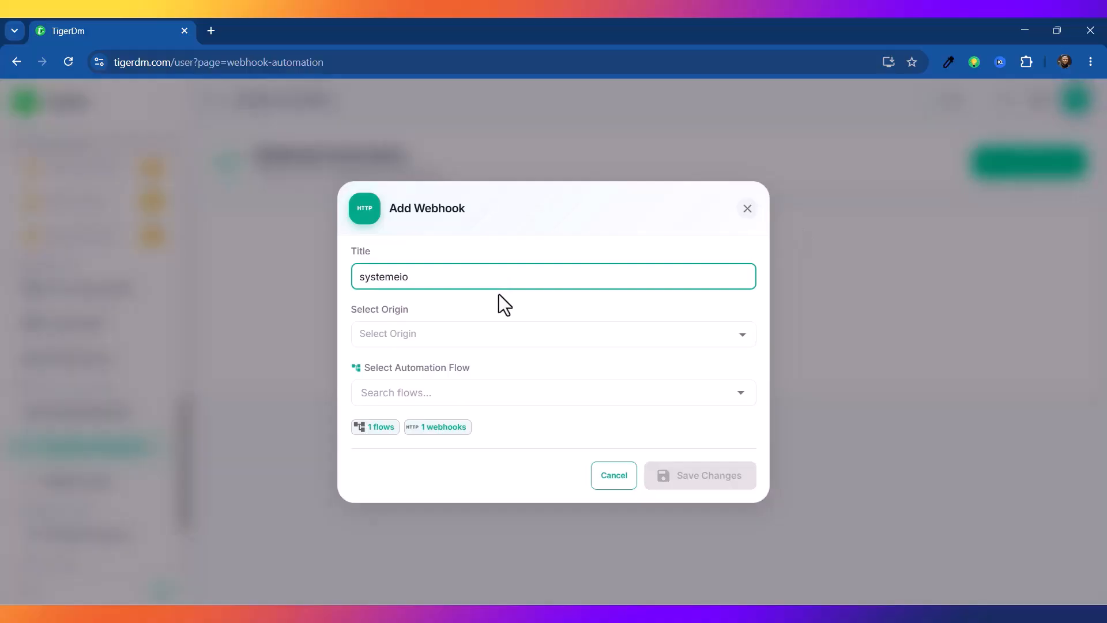
{"action": "left_click", "coordinate": [465, 338]}
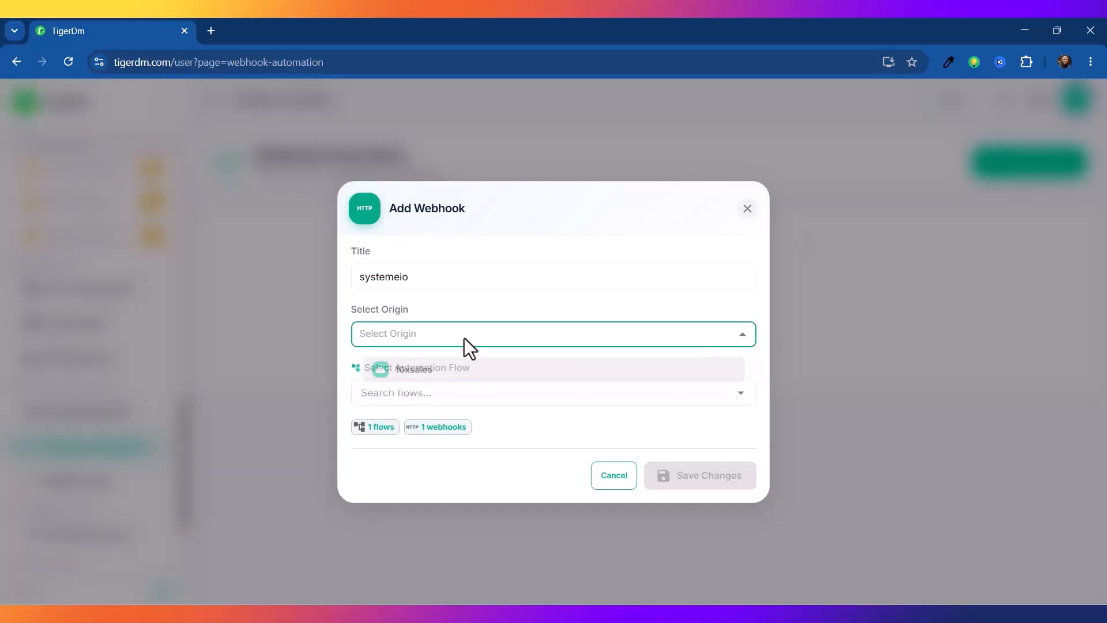
{"action": "left_click", "coordinate": [426, 381]}
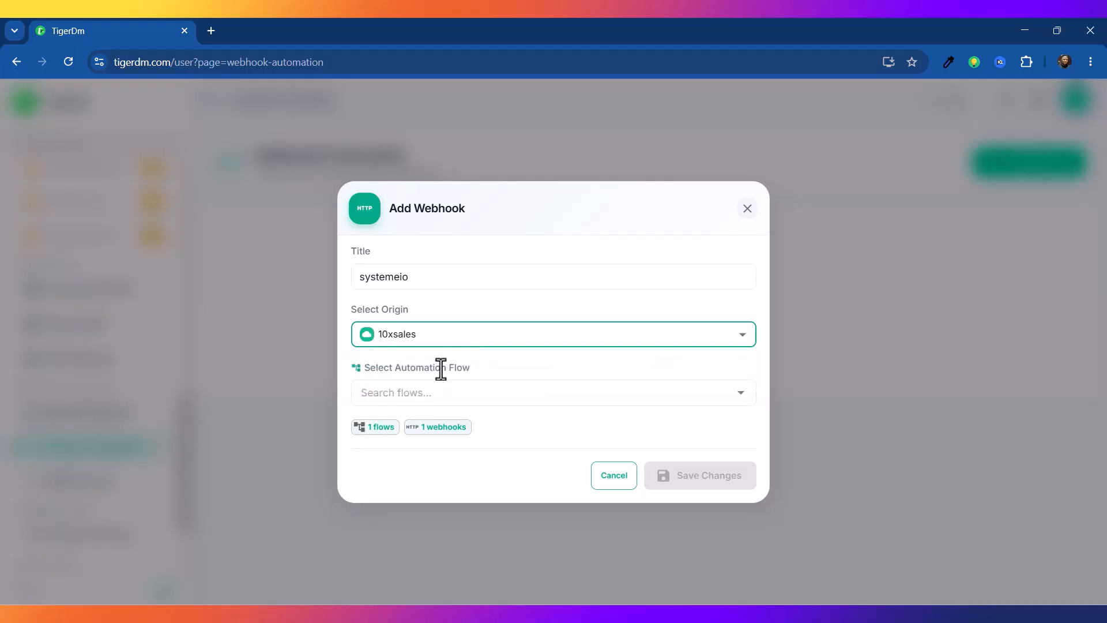
{"action": "left_click", "coordinate": [444, 399]}
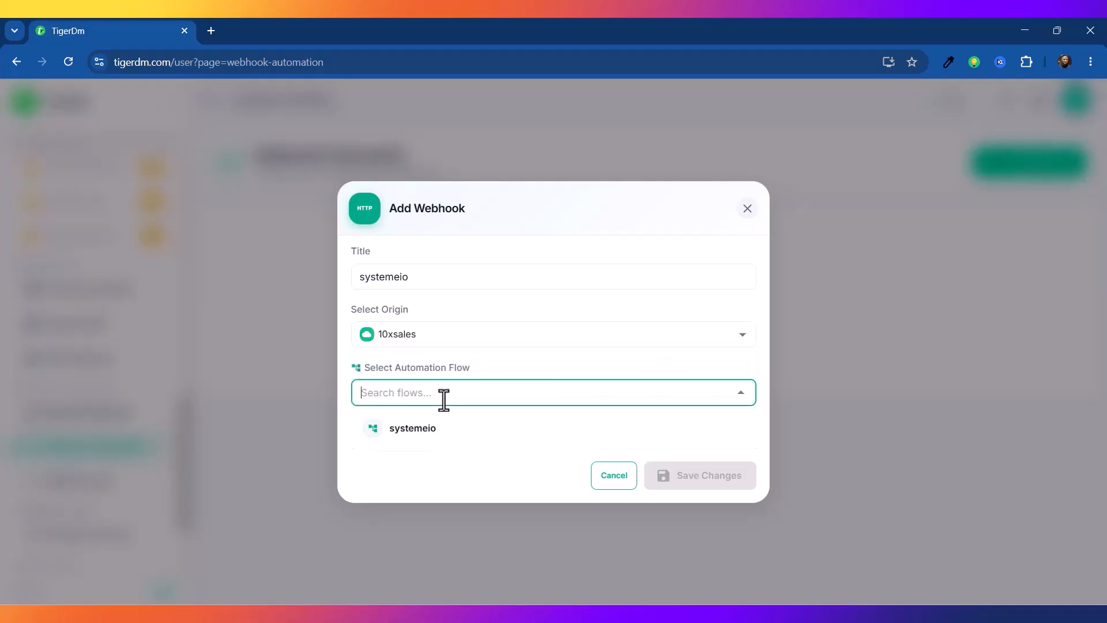
{"action": "left_click", "coordinate": [403, 434]}
{"action": "left_click", "coordinate": [684, 485]}
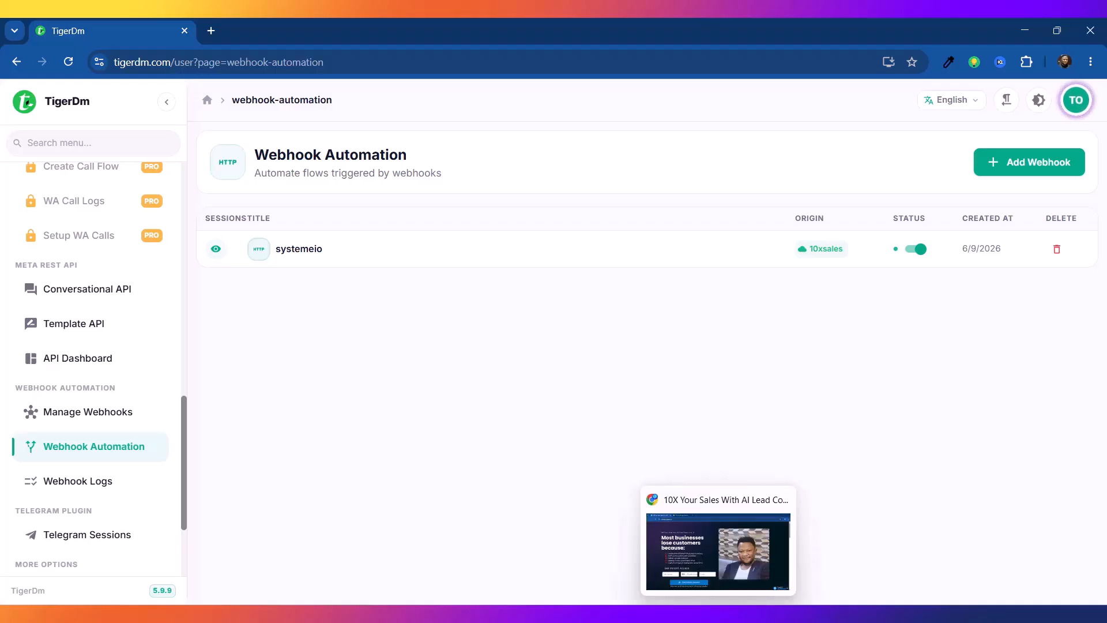
Step: Reload the Systeme.io opt-in landing page and return to it
{"action": "left_click", "coordinate": [717, 550]}
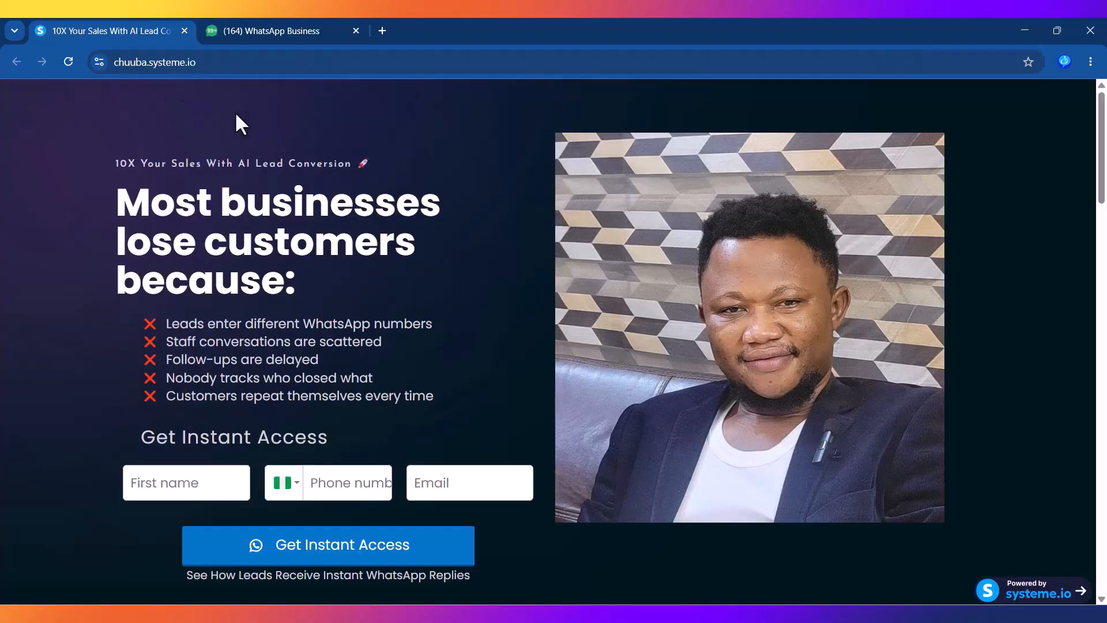
{"action": "left_click", "coordinate": [68, 62]}
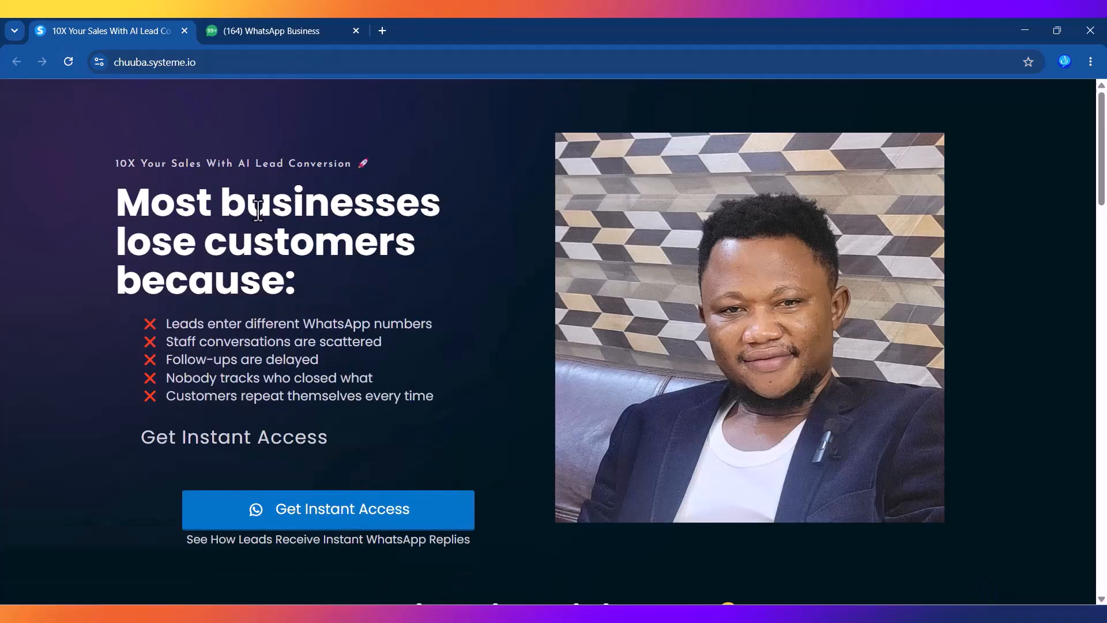
{"action": "left_click", "coordinate": [261, 29]}
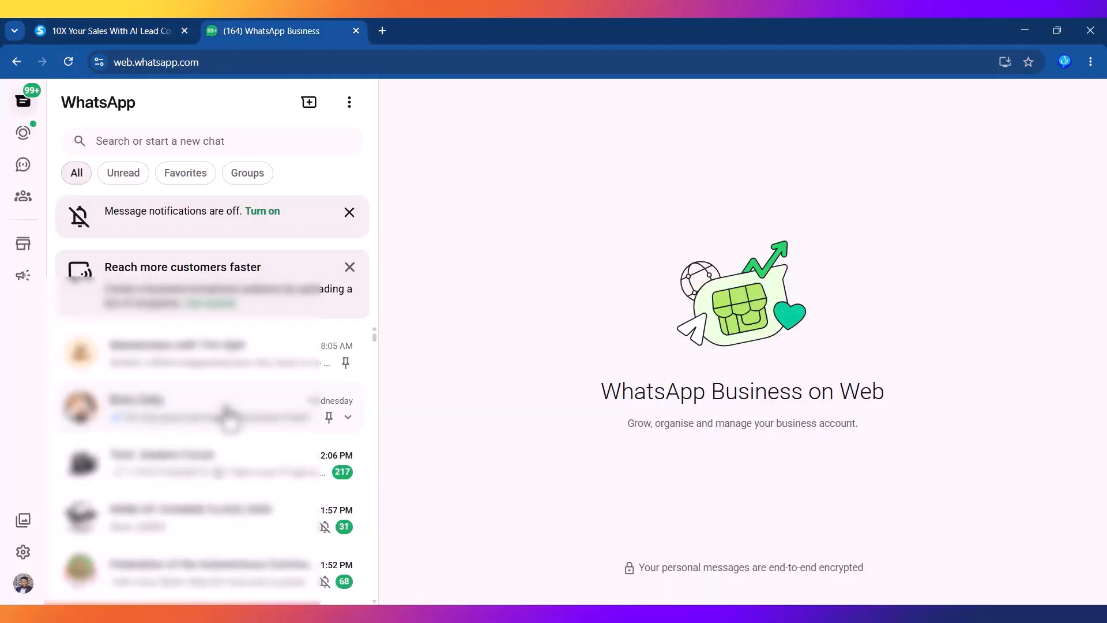
{"action": "left_click", "coordinate": [109, 30]}
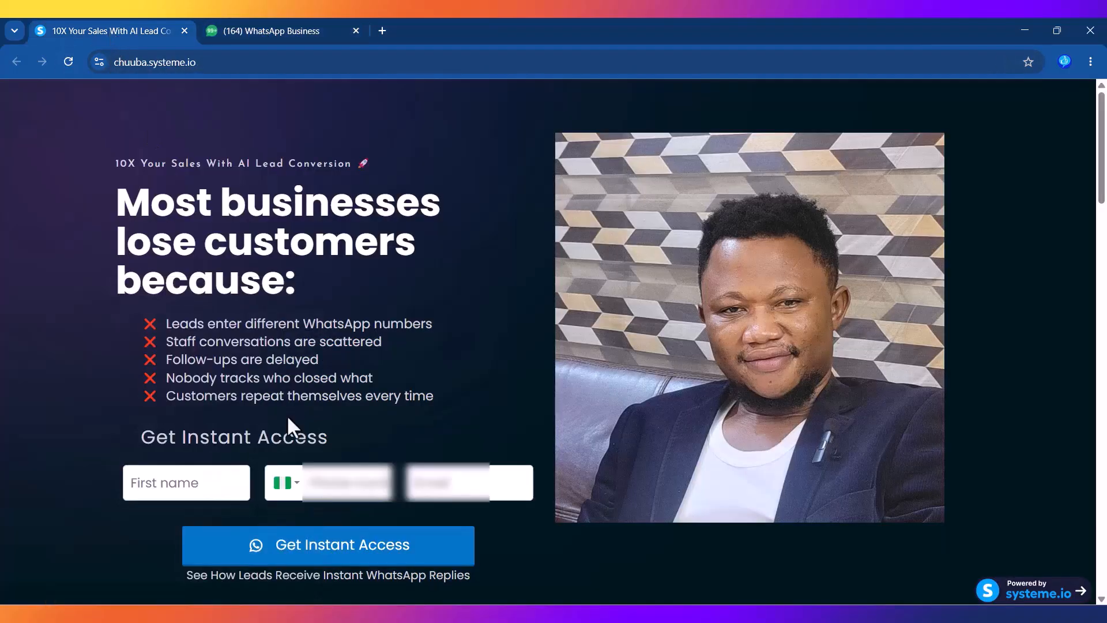
Step: Submit the opt-in form with a test lead's first name, phone number and saved email
{"action": "left_click", "coordinate": [189, 485]}
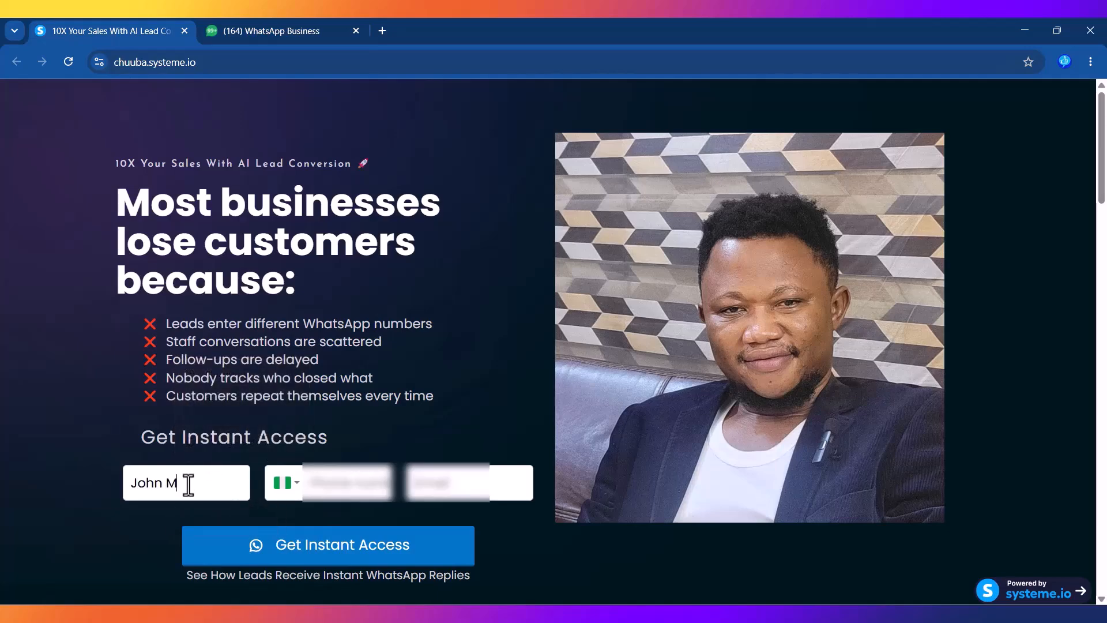
{"action": "left_click", "coordinate": [346, 488]}
{"action": "type", "text": "800364"}
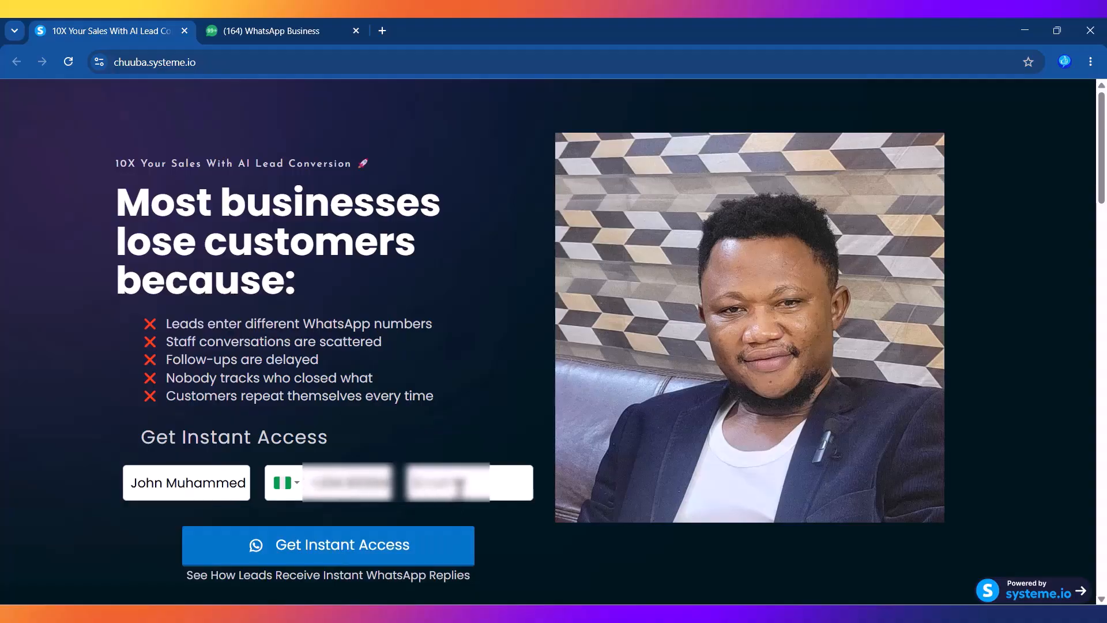
{"action": "left_click", "coordinate": [452, 484]}
{"action": "left_click", "coordinate": [488, 522]}
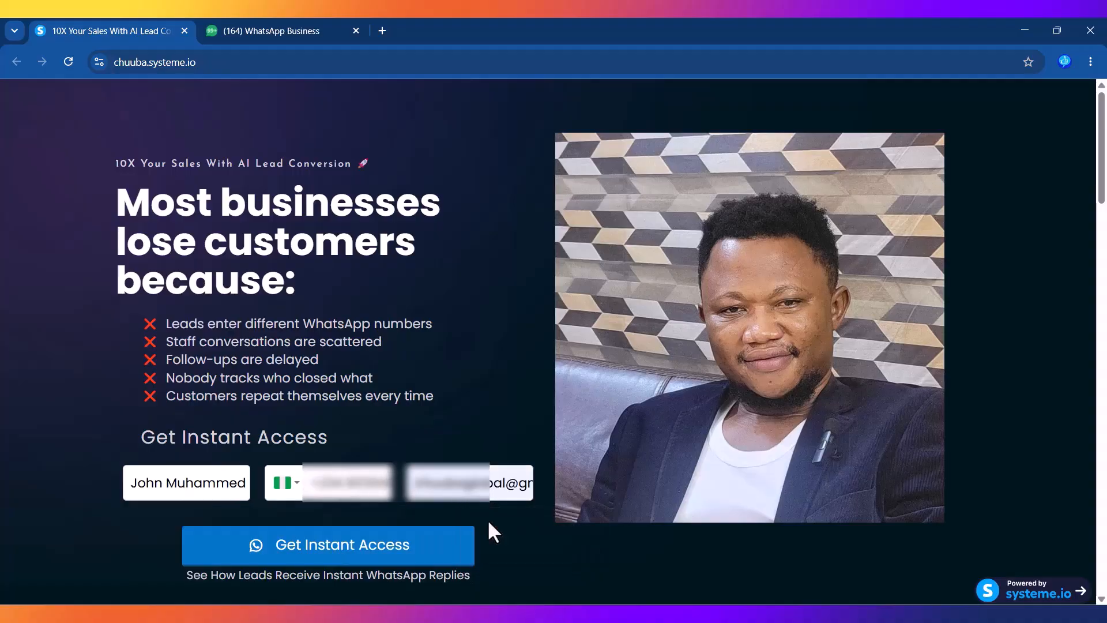
{"action": "left_click", "coordinate": [315, 548]}
{"action": "left_click", "coordinate": [310, 30]}
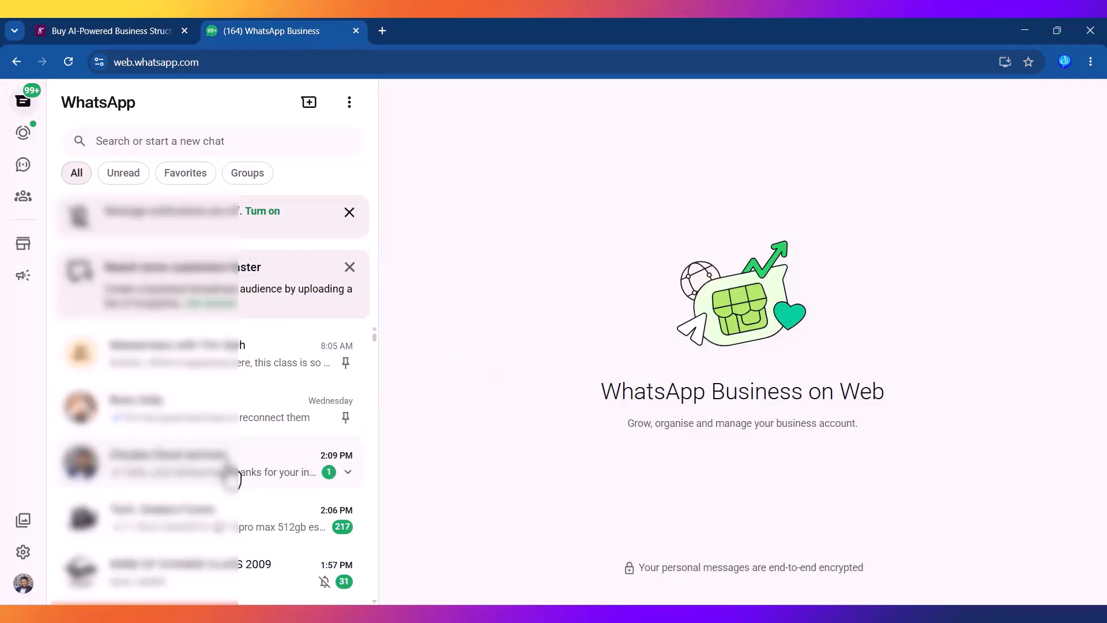
Step: Open the newest 2:09 PM chat and read through the automated paid-class message
{"action": "left_click", "coordinate": [228, 470]}
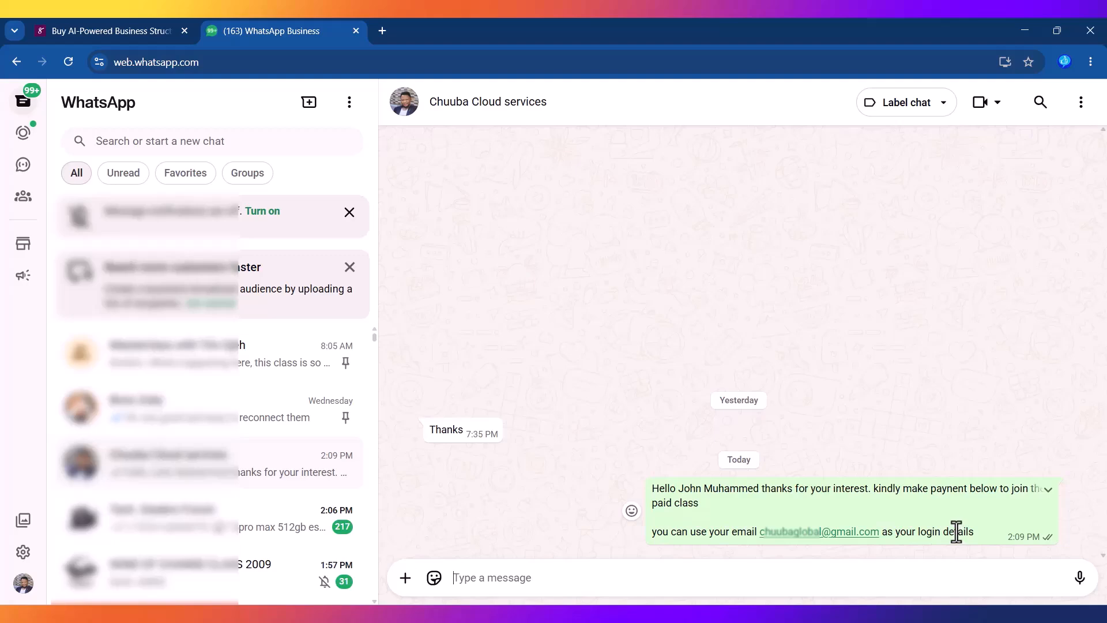
{"action": "scroll", "coordinate": [375, 347], "scroll_direction": "down", "scroll_amount": 10}
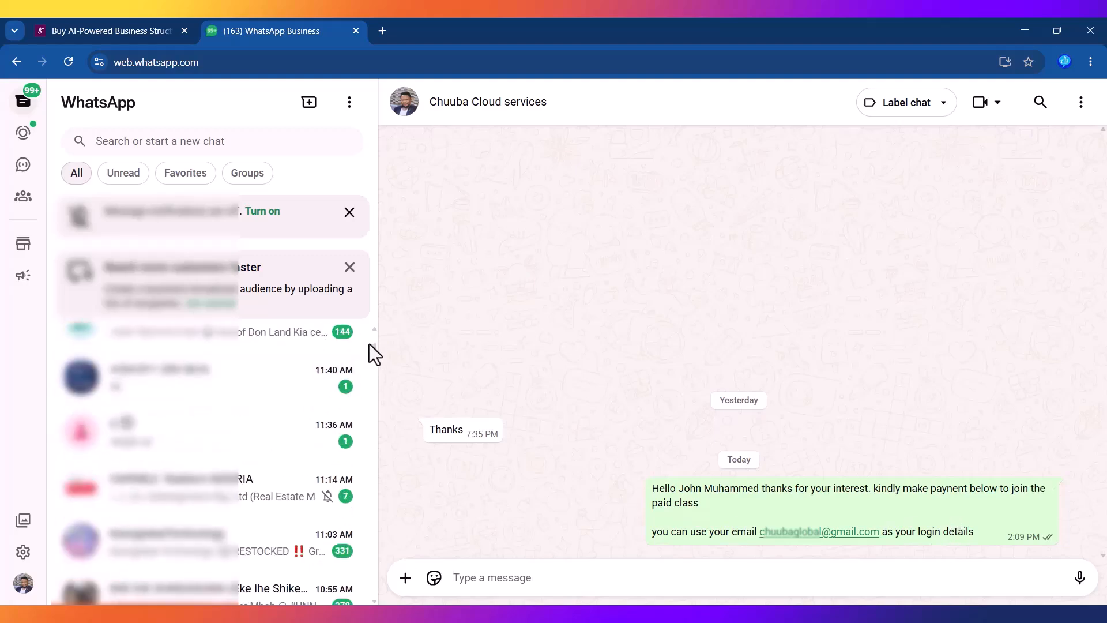
{"action": "scroll", "coordinate": [375, 349], "scroll_direction": "up", "scroll_amount": 3}
{"action": "scroll", "coordinate": [372, 347], "scroll_direction": "up", "scroll_amount": 2}
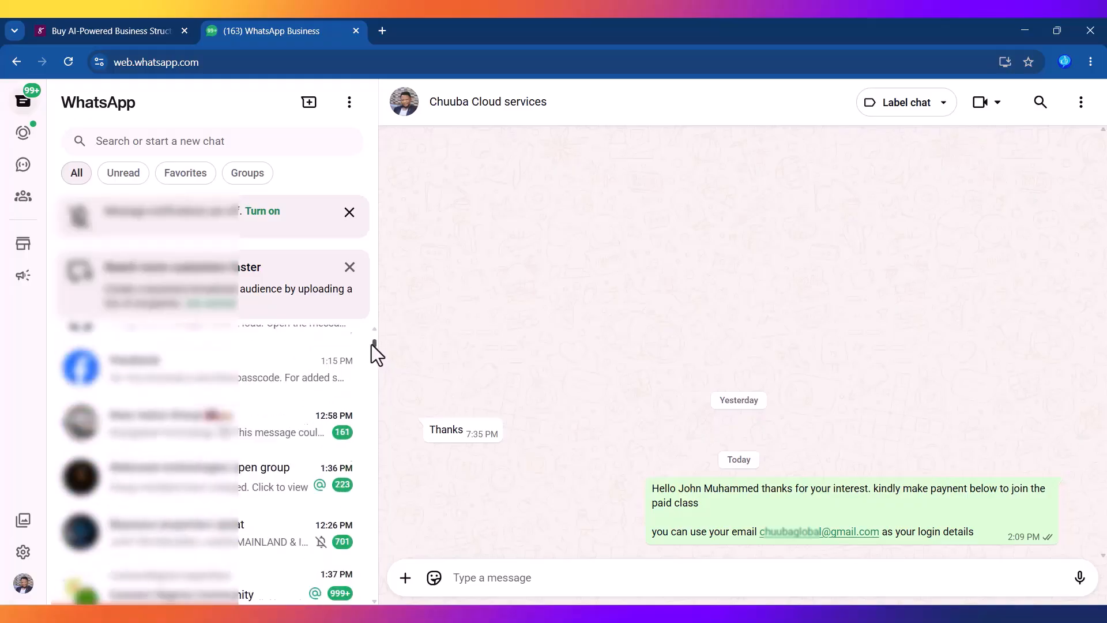
{"action": "scroll", "coordinate": [370, 342], "scroll_direction": "up", "scroll_amount": 4}
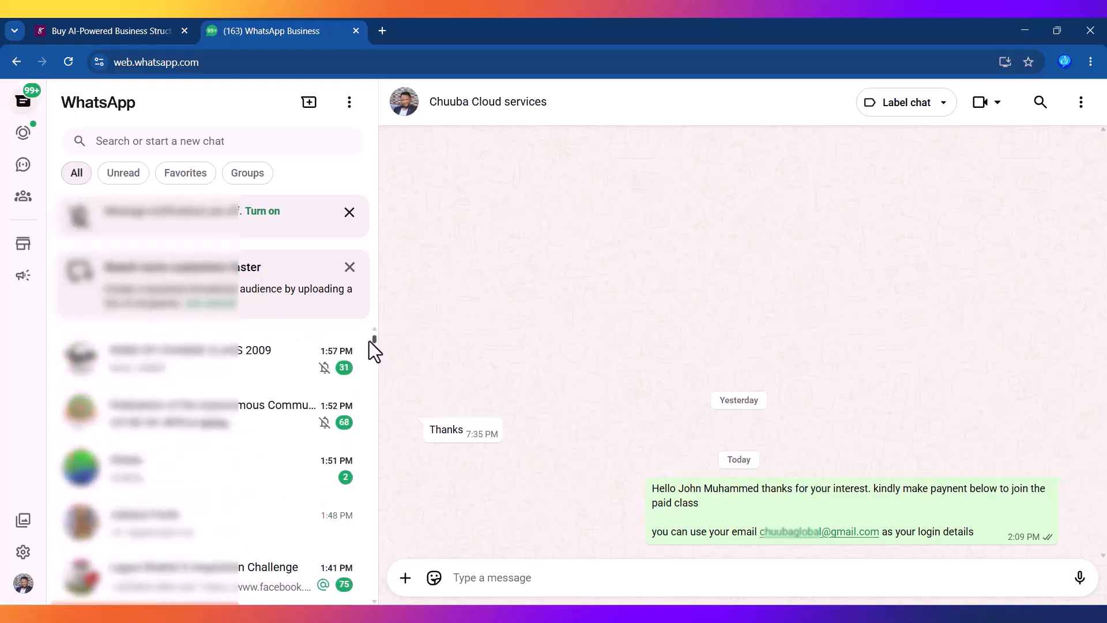
Step: Open the 1:51 PM chat's contact info and select the contact's name
{"action": "left_click", "coordinate": [178, 478]}
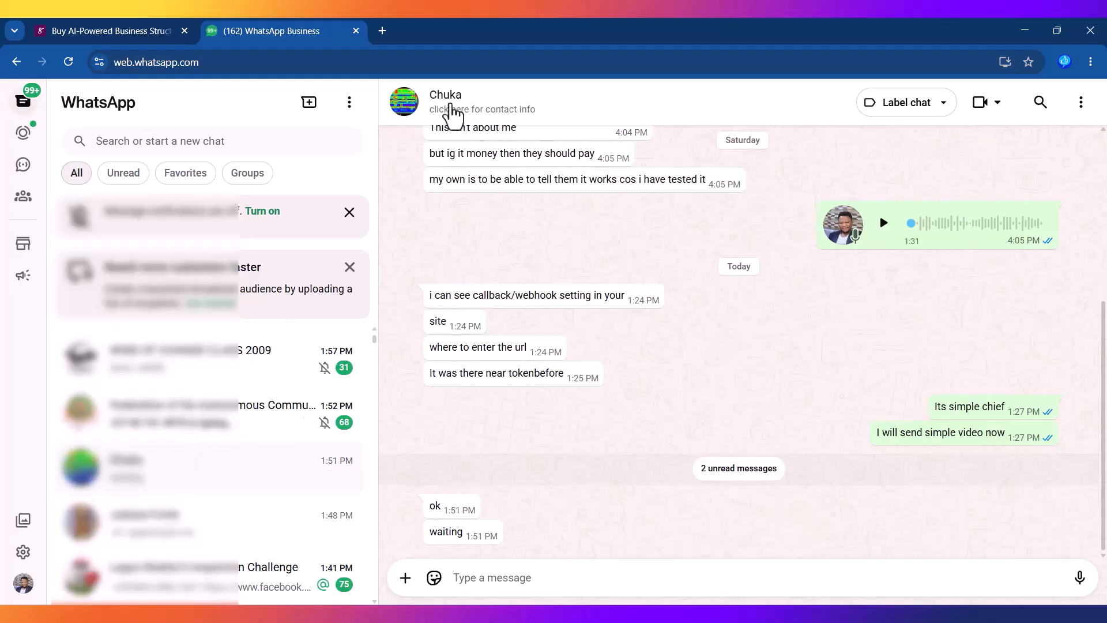
{"action": "left_click", "coordinate": [452, 108]}
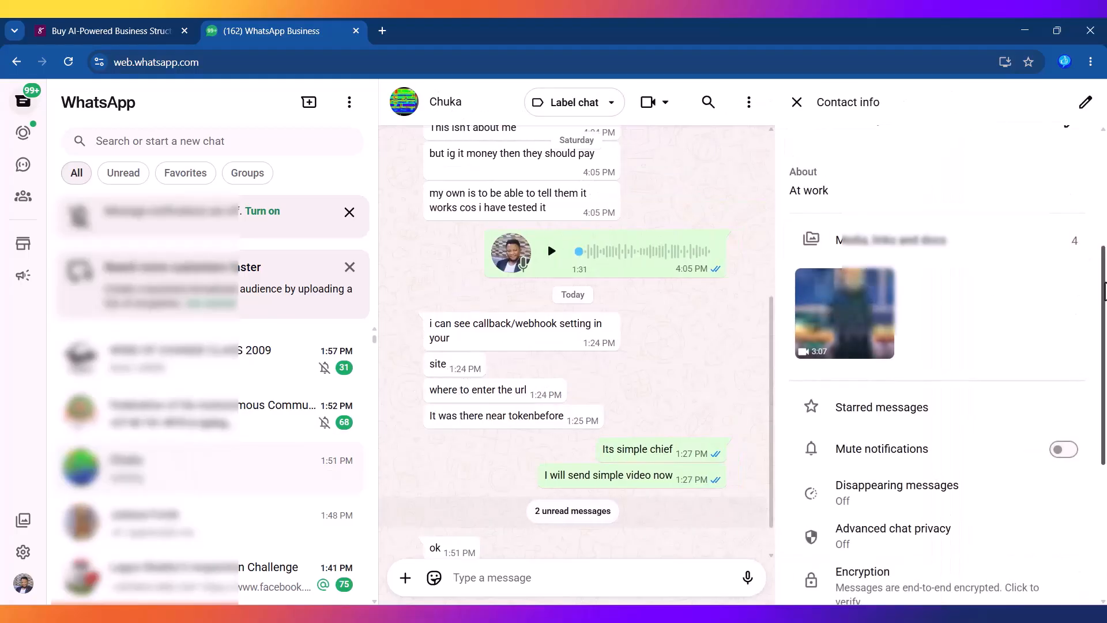
{"action": "double_click", "coordinate": [937, 254]}
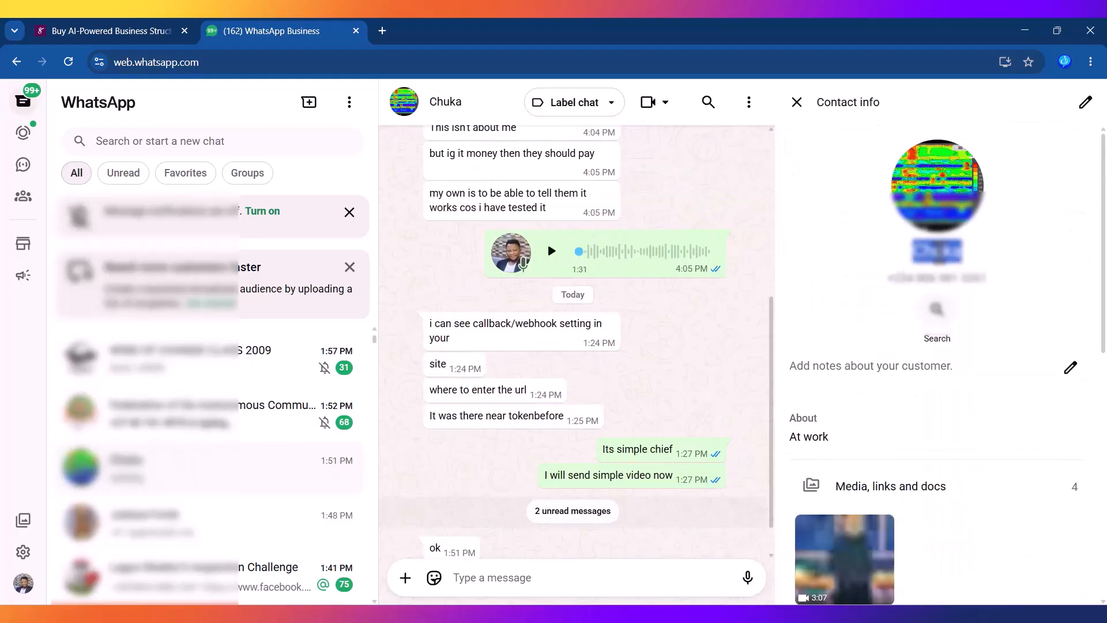
Step: Open chuuba.systeme.io and replace the Name field with the contact's first name
{"action": "left_click", "coordinate": [119, 31]}
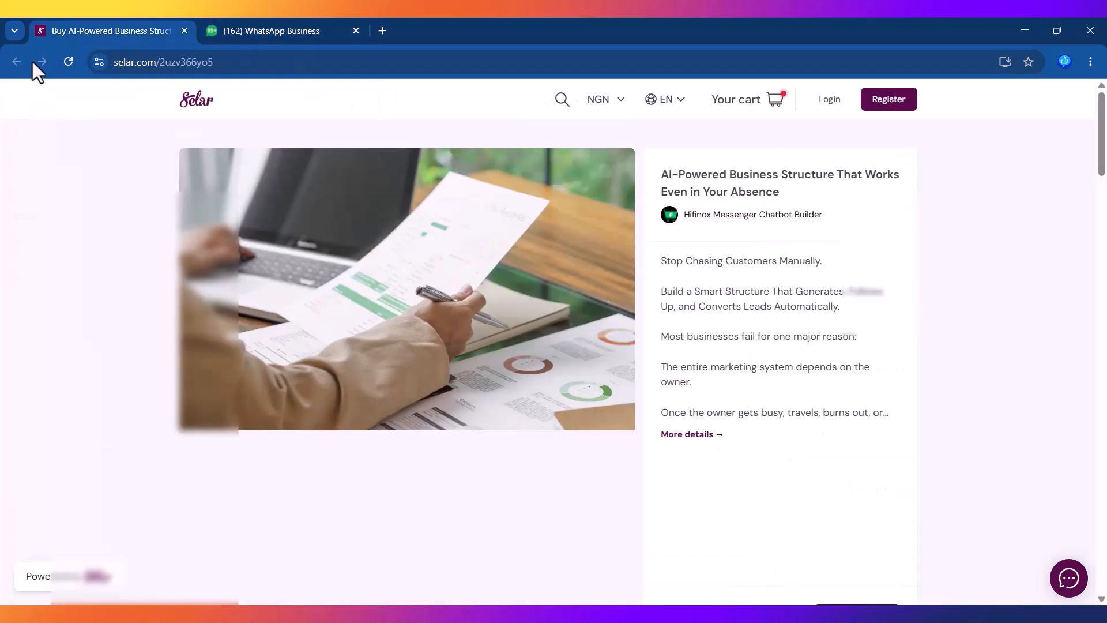
{"action": "left_click", "coordinate": [247, 65]}
{"action": "type", "text": "ch"}
{"action": "key", "text": "BackSpace"}
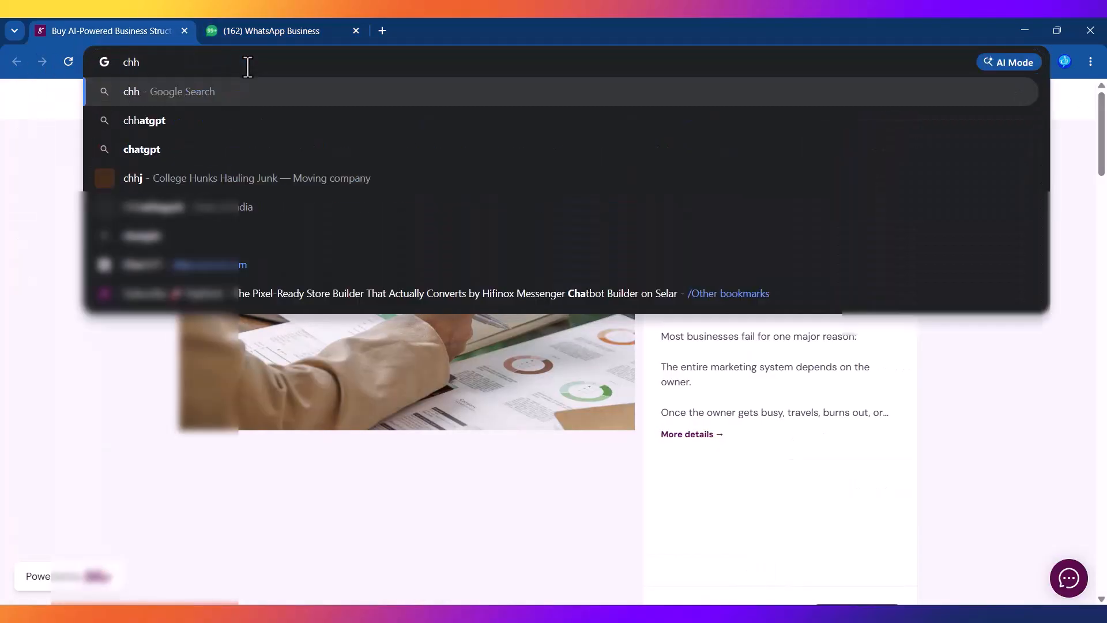
{"action": "type", "text": "u"}
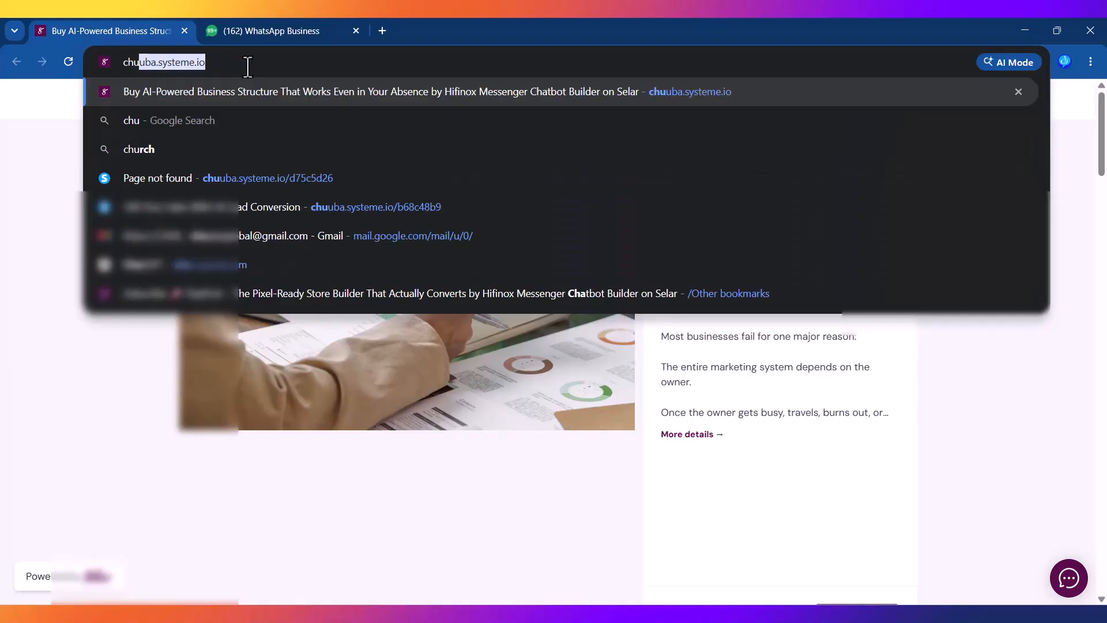
{"action": "key", "text": "Return"}
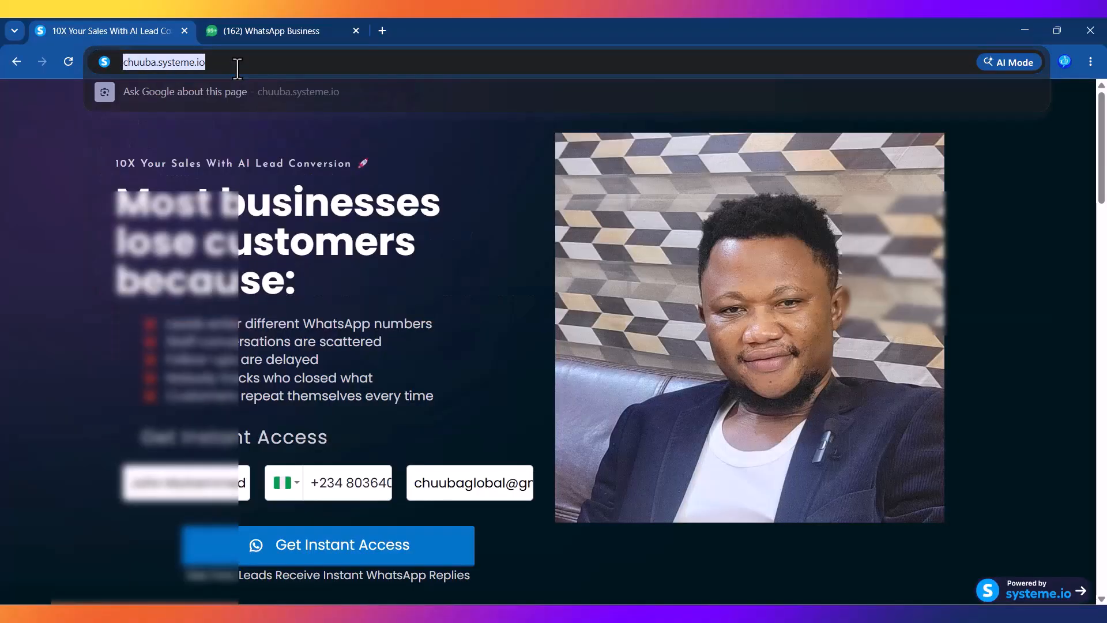
{"action": "triple_click", "coordinate": [191, 486]}
{"action": "type", "text": "Chuka"}
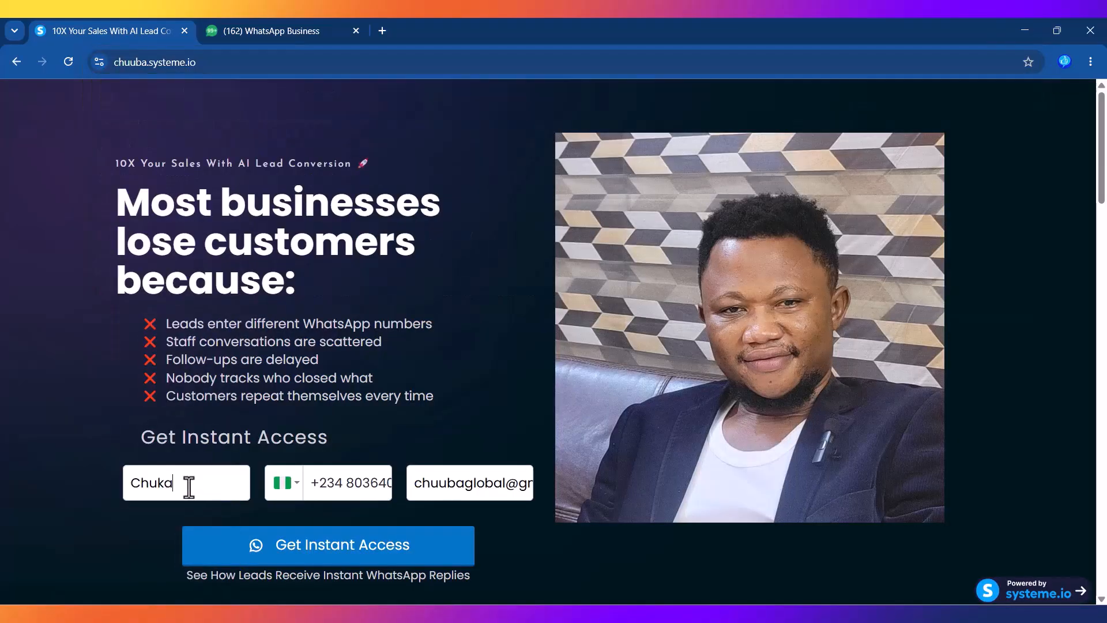
Step: Copy the contact's phone number from the WhatsApp contact info
{"action": "left_click", "coordinate": [306, 20]}
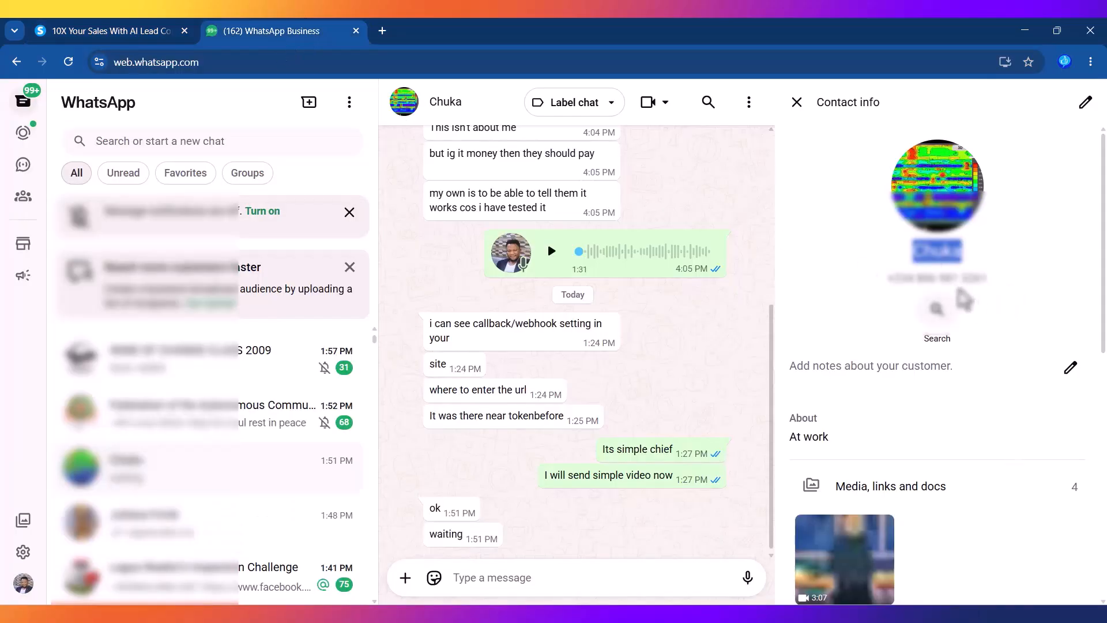
{"action": "triple_click", "coordinate": [944, 278]}
{"action": "key", "text": "ctrl+c"}
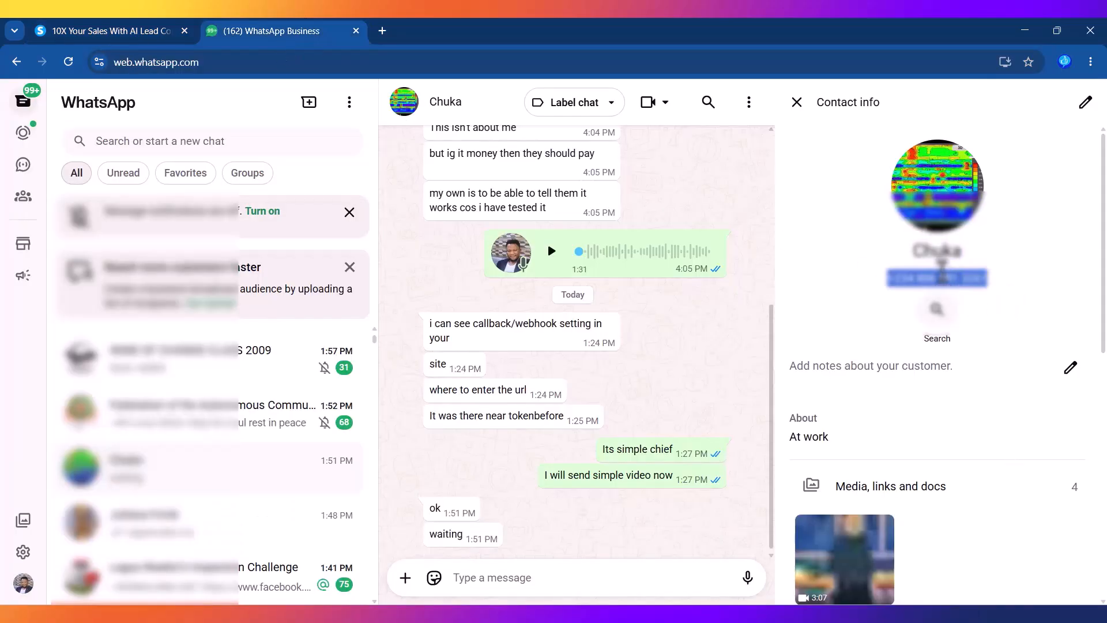
{"action": "left_click", "coordinate": [382, 31]}
Step: Strip the +234 prefix from the pasted phone number and select the bare number
{"action": "key", "text": "ctrl+v"}
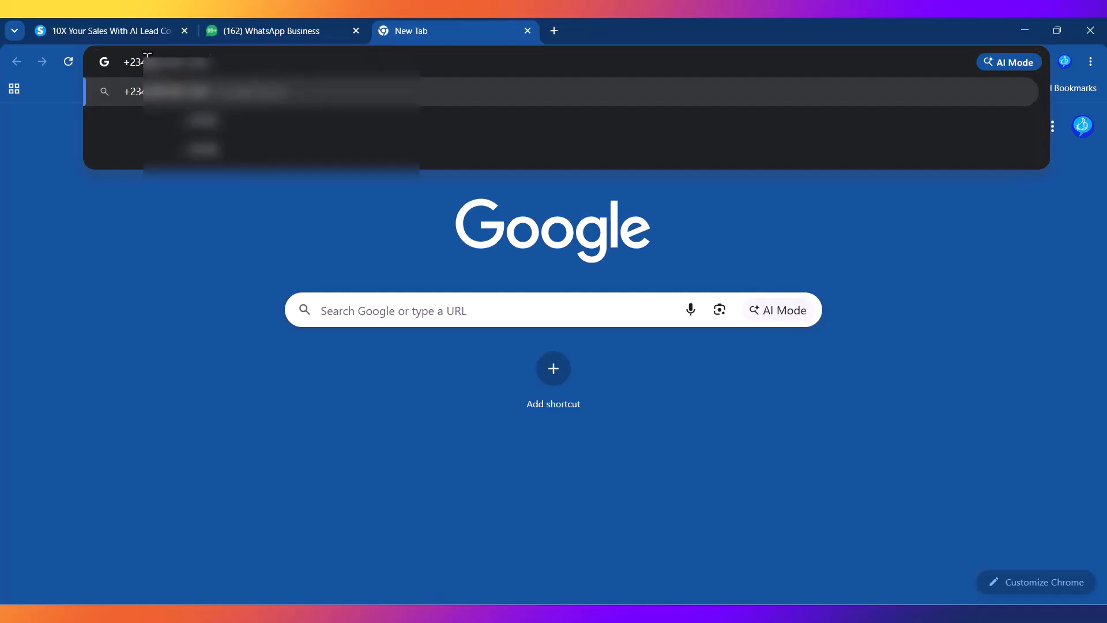
{"action": "left_click_drag", "start_coordinate": [146, 62], "coordinate": [109, 61]}
{"action": "type", "text": "\\ 806"}
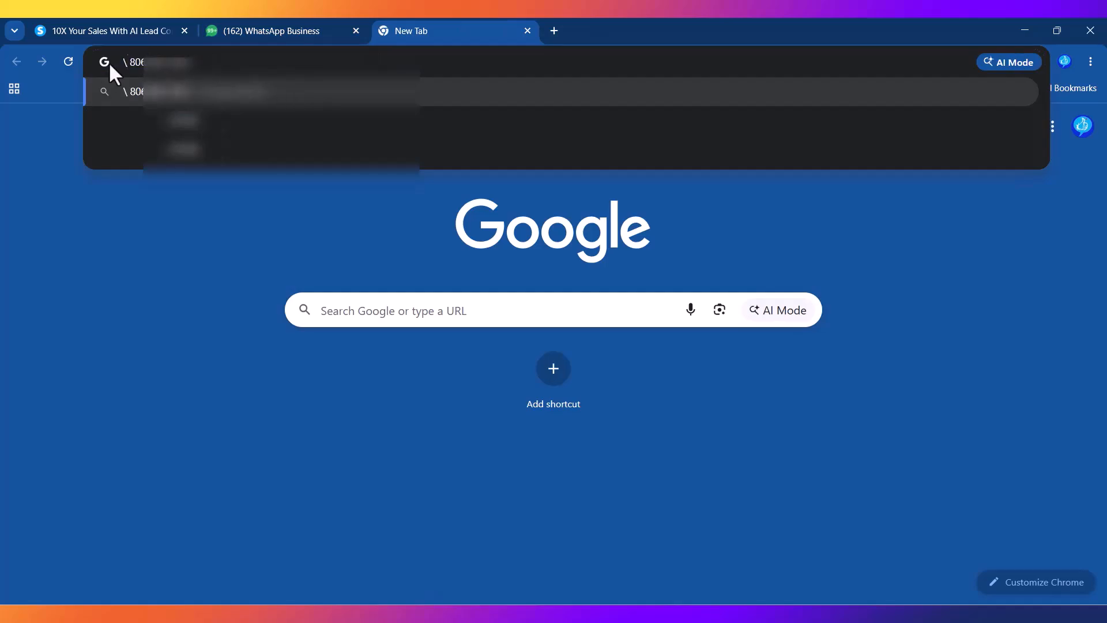
{"action": "key", "text": "BackSpace"}
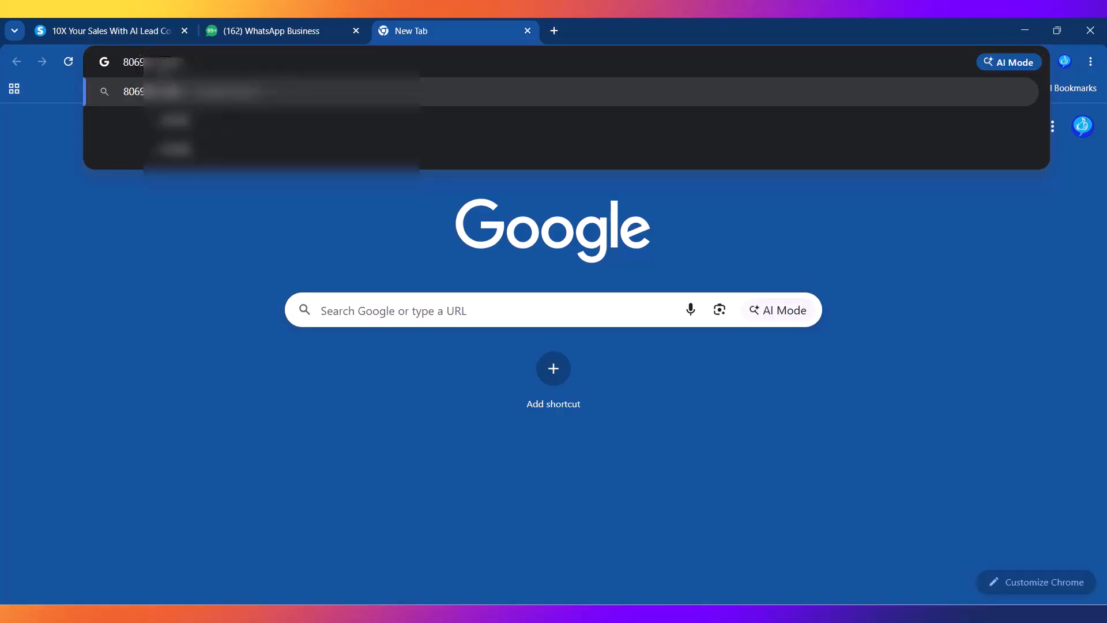
{"action": "double_click", "coordinate": [161, 62]}
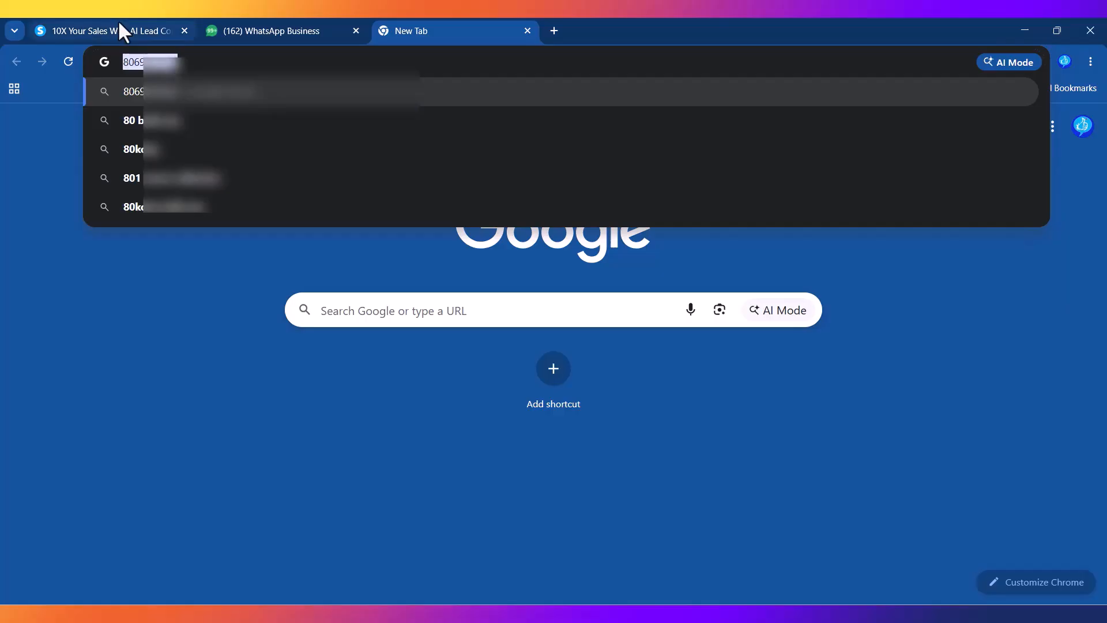
{"action": "left_click", "coordinate": [117, 22]}
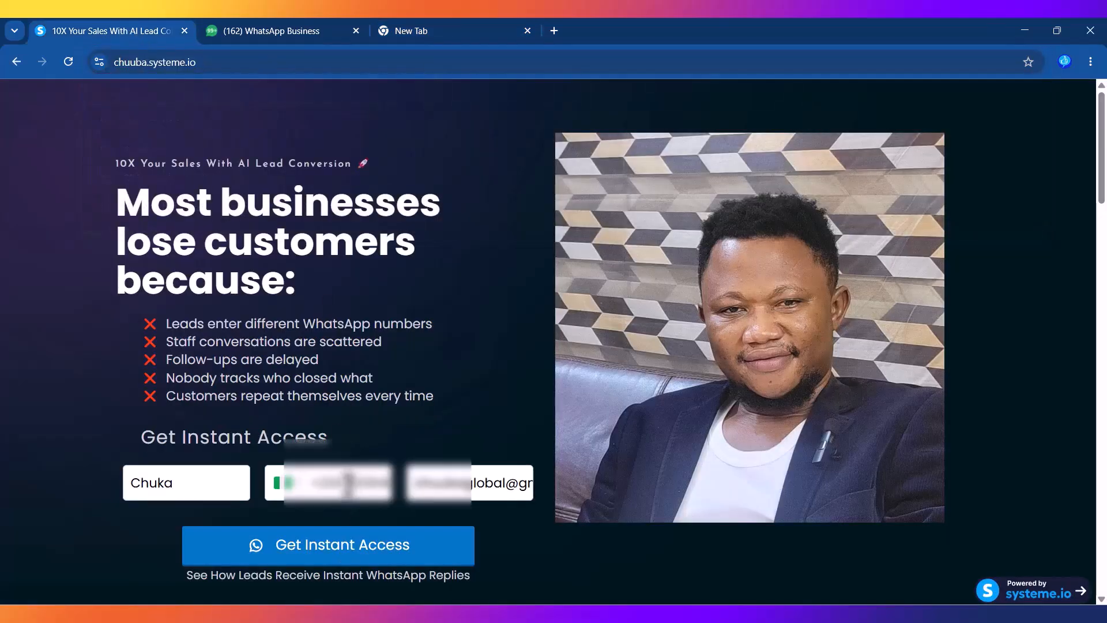
Step: Put the number in the form's phone field and change the email's first part to a new test address
{"action": "left_click_drag", "start_coordinate": [348, 486], "coordinate": [508, 488]}
{"action": "left_click", "coordinate": [509, 489]}
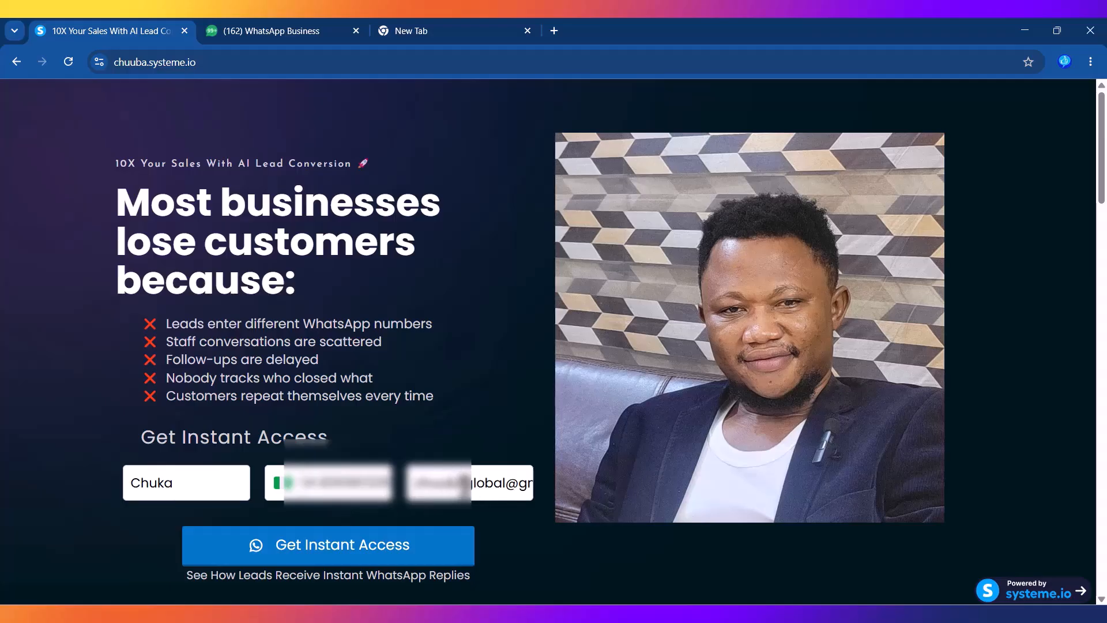
{"action": "left_click_drag", "start_coordinate": [464, 484], "coordinate": [409, 484]}
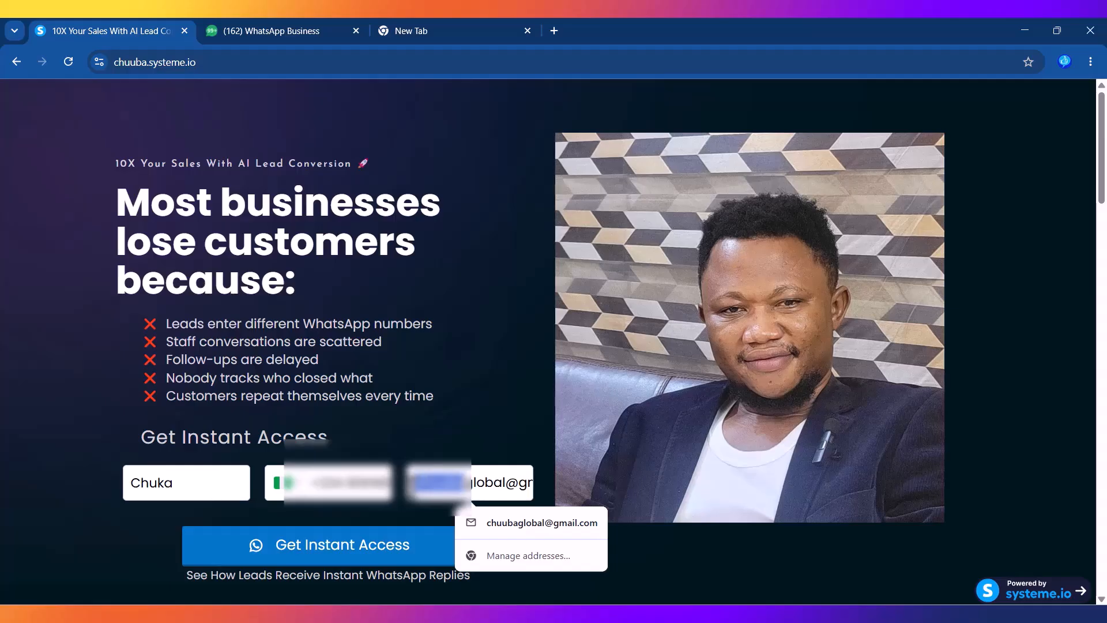
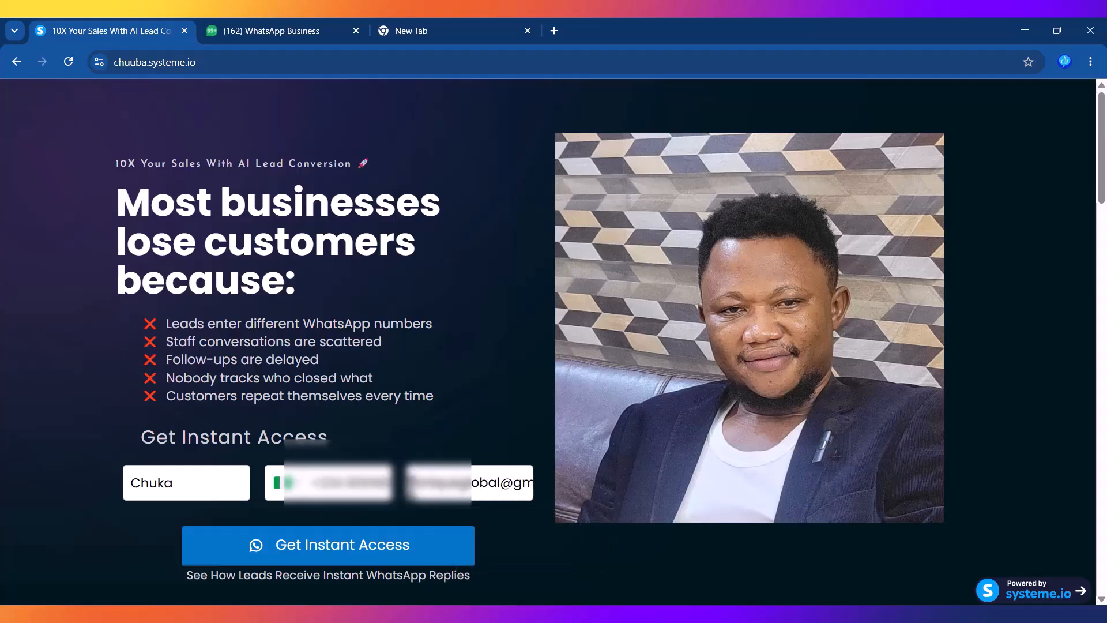
Step: Submit the test opt-in, confirm the 2:11 PM paid-class message arrived, and close contact info
{"action": "left_click", "coordinate": [347, 549]}
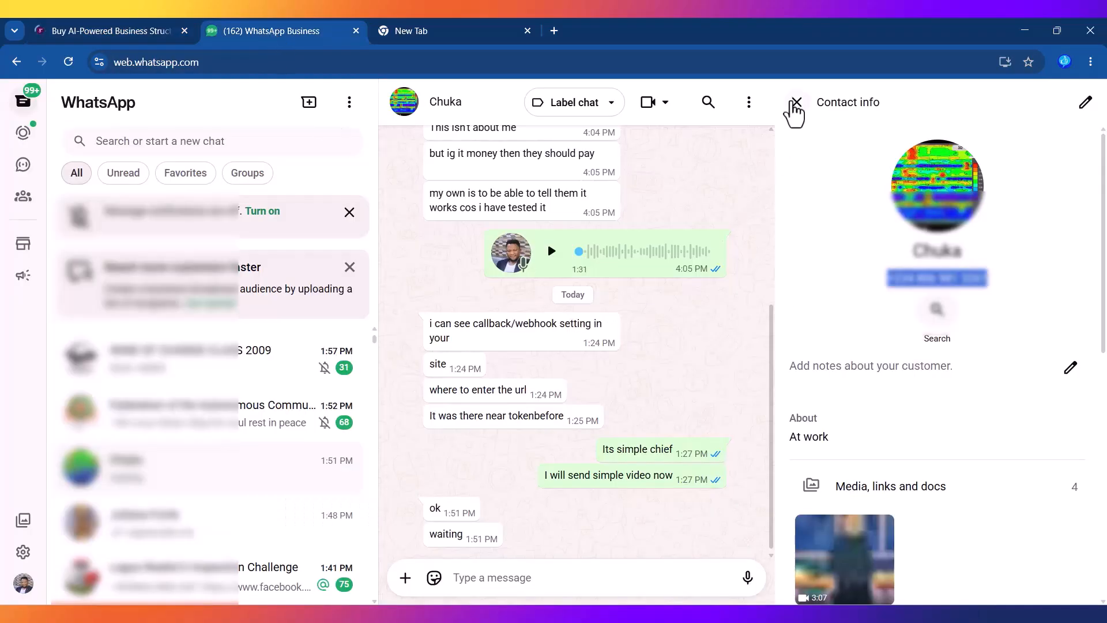
{"action": "left_click", "coordinate": [797, 102]}
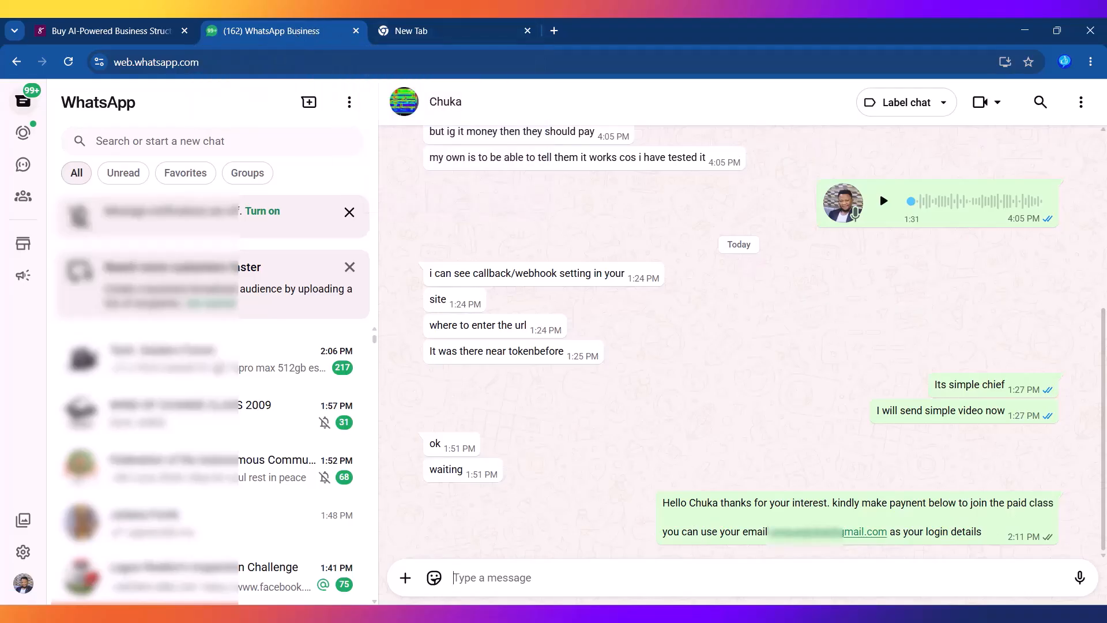
{"action": "left_click", "coordinate": [553, 32]}
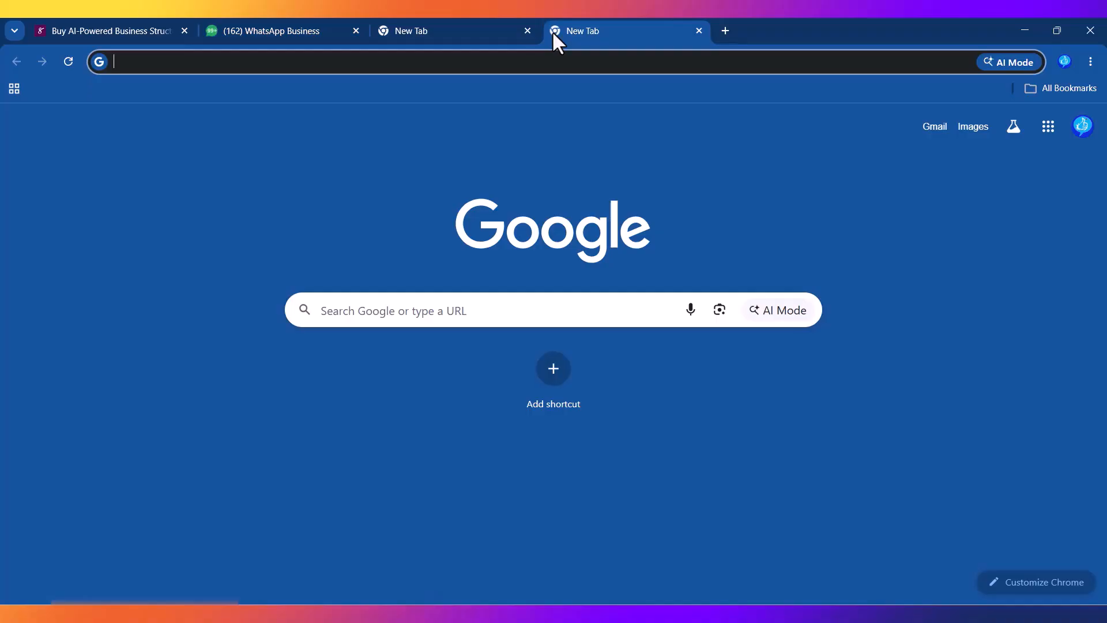
Step: Go to tigerdm.com and sign in with a Google account
{"action": "type", "text": "tig"}
{"action": "key", "text": "Return"}
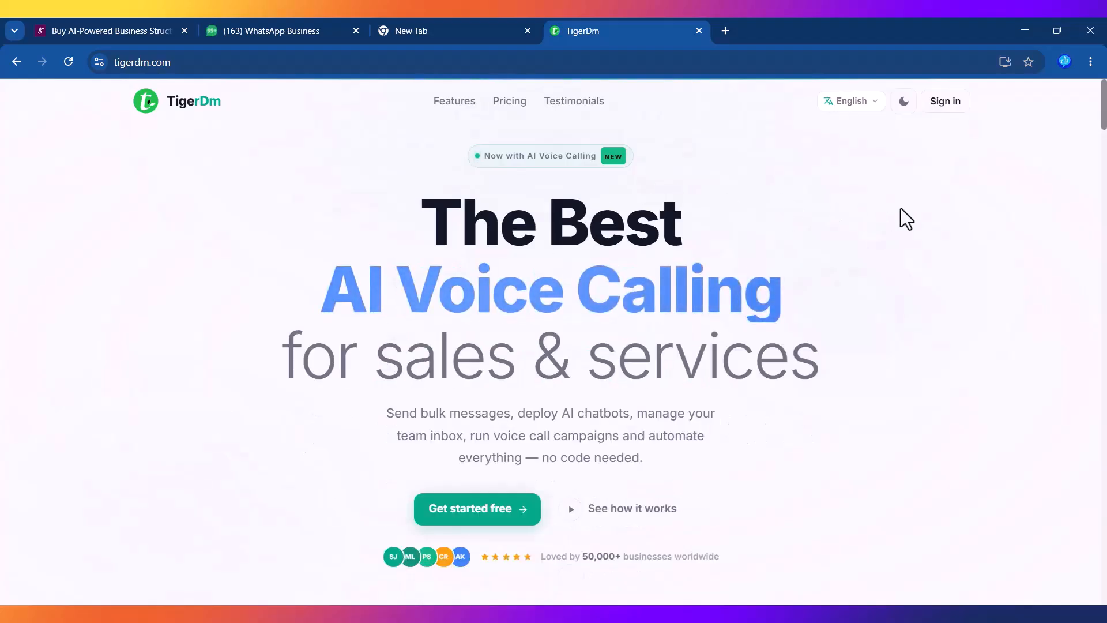
{"action": "left_click", "coordinate": [946, 101]}
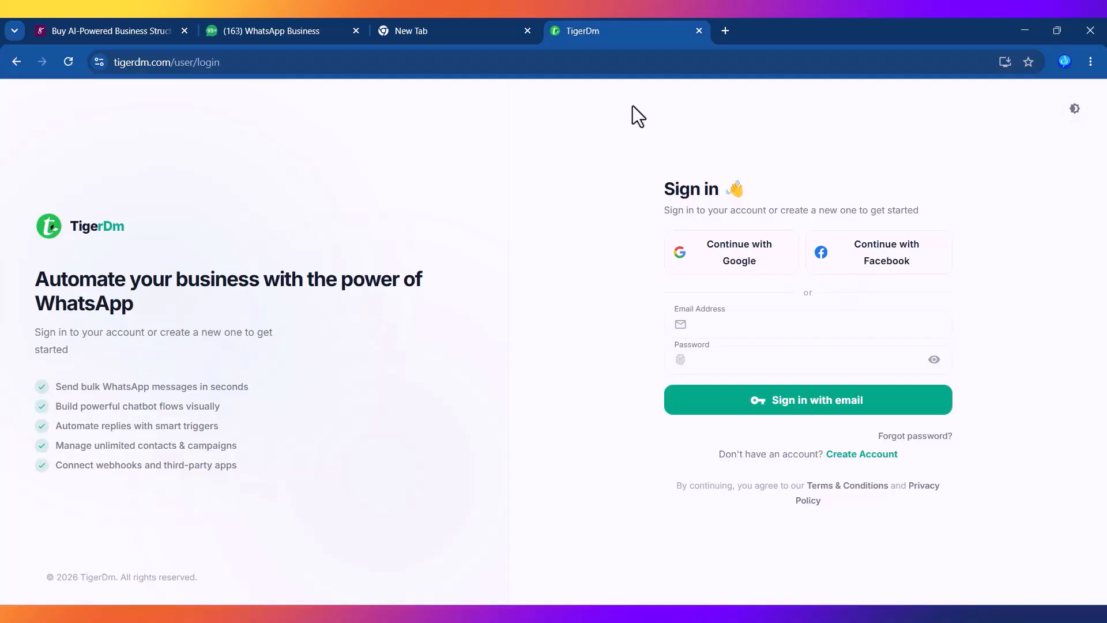
{"action": "left_click", "coordinate": [736, 239]}
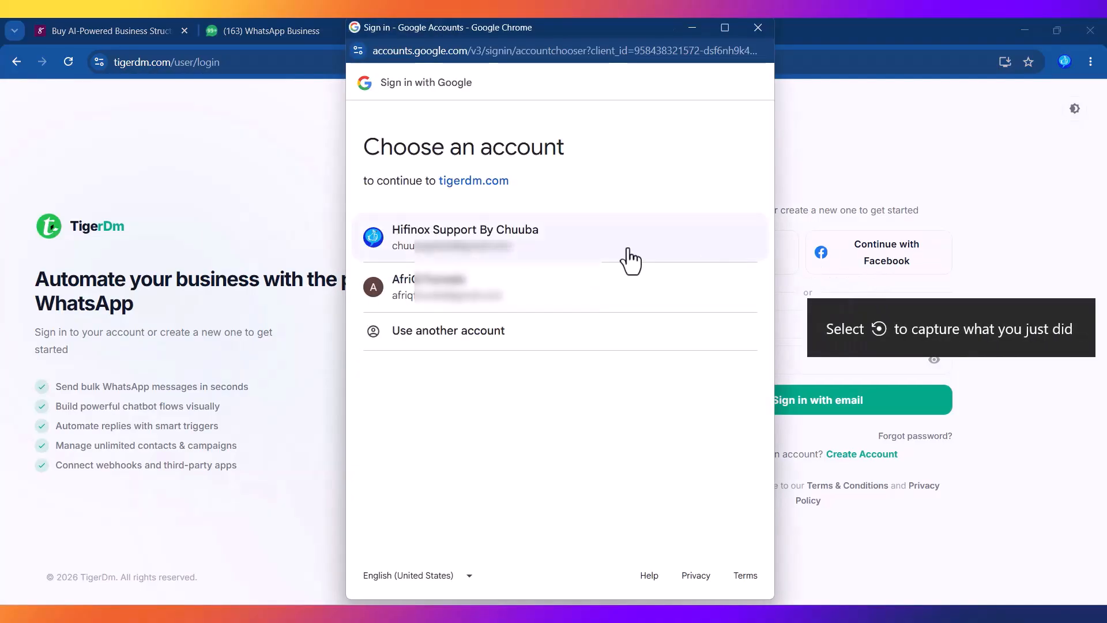
{"action": "left_click", "coordinate": [450, 297]}
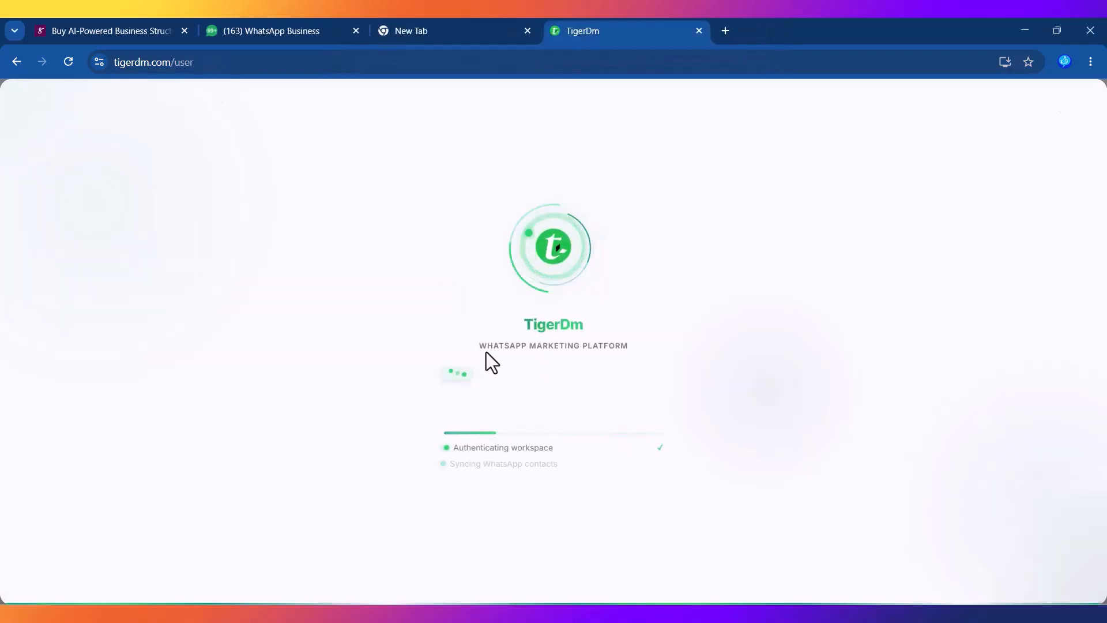
Step: Open Subscription from the account menu and scroll to the Platinum Yearly plan
{"action": "left_click", "coordinate": [1069, 100]}
{"action": "left_click", "coordinate": [951, 245]}
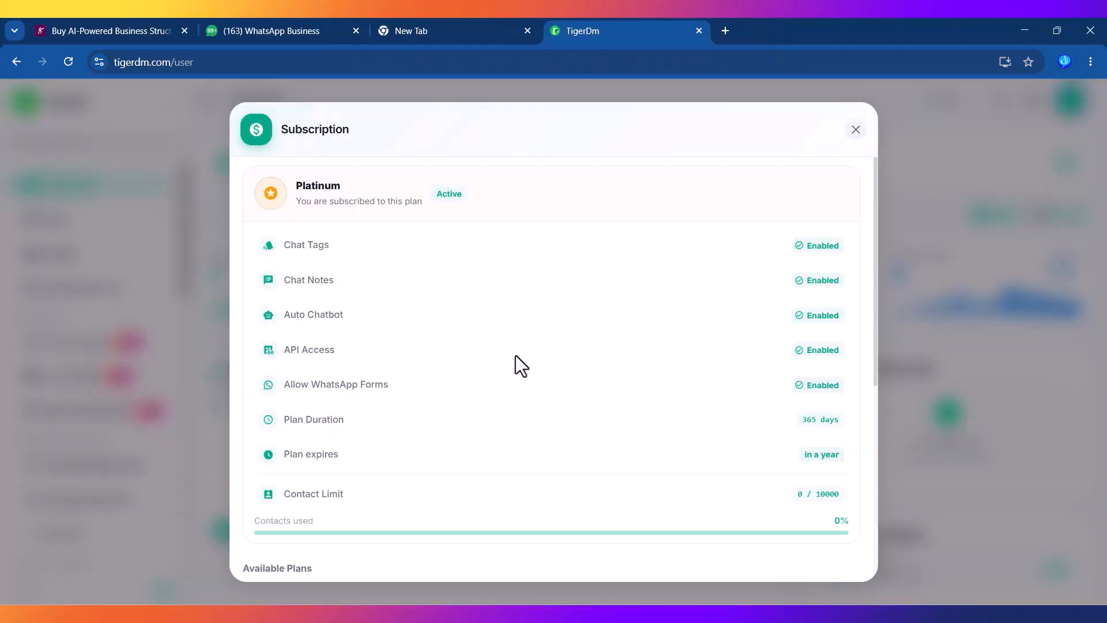
{"action": "scroll", "coordinate": [873, 266], "scroll_direction": "down", "scroll_amount": 5}
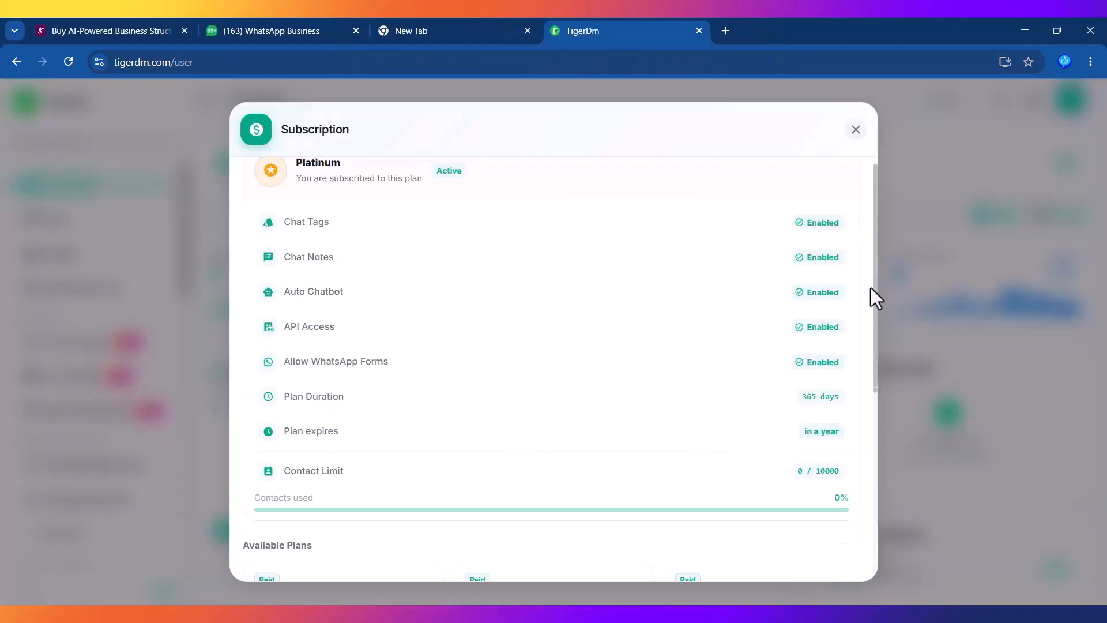
Step: Start the Platinum Yearly checkout and choose Global Payment to reveal the Pay Via Selar and Pay Via Nestuge options
{"action": "left_click", "coordinate": [738, 532]}
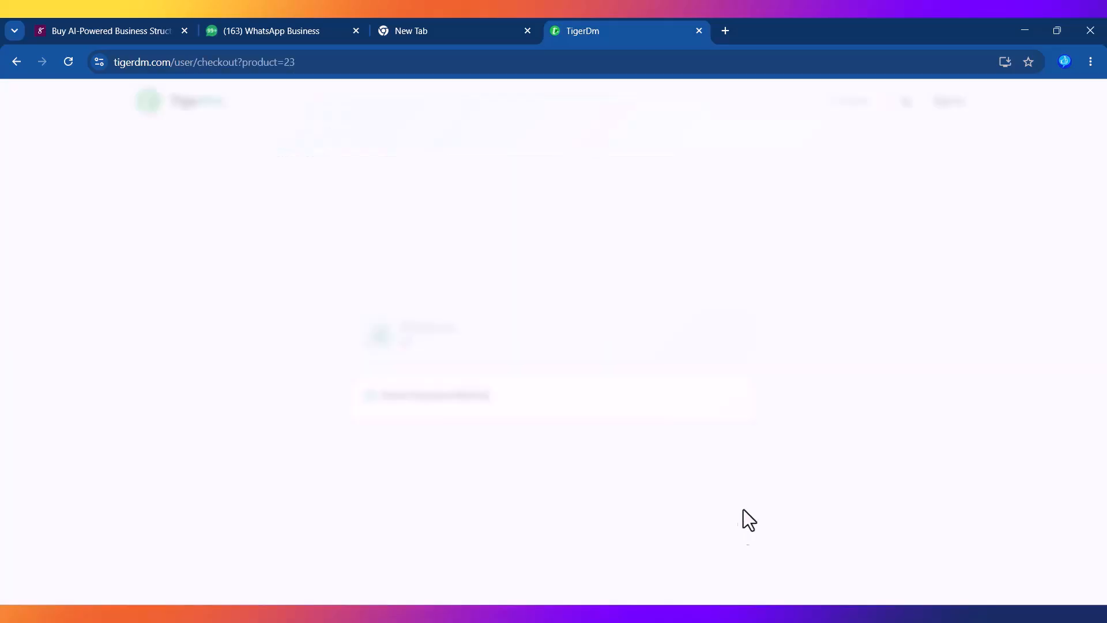
{"action": "left_click", "coordinate": [453, 298]}
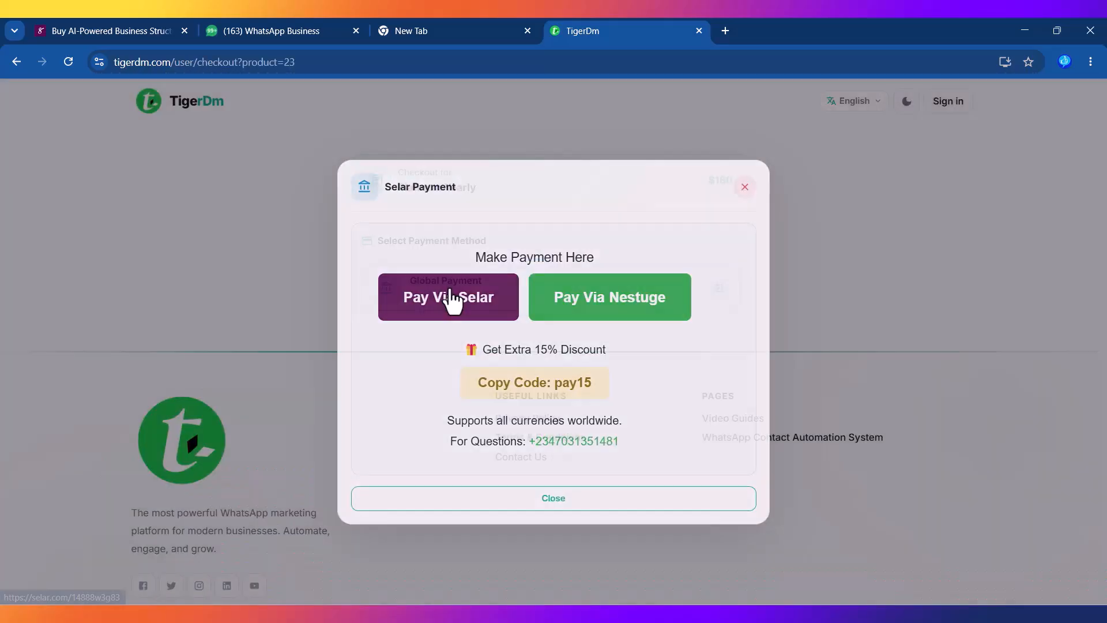